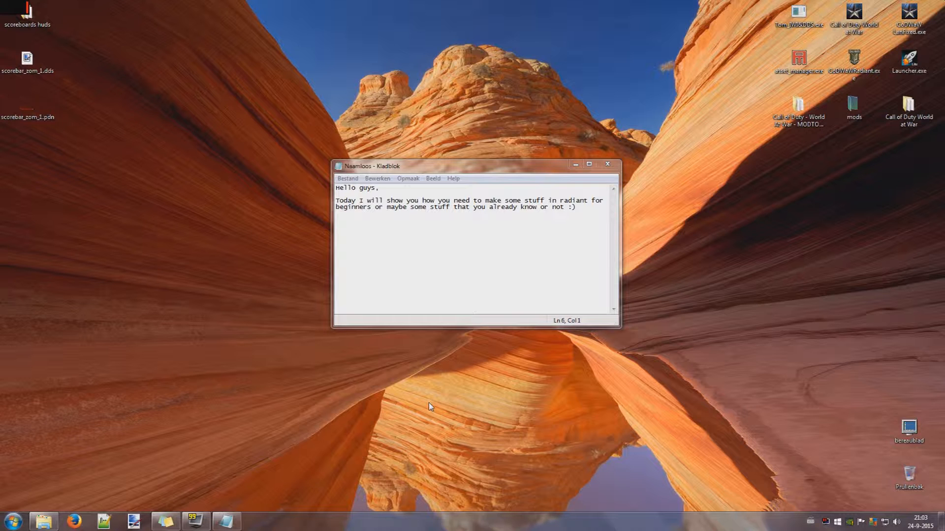
Close the untitled note without saving it and launch the CoDWaWRadiant map editor from the desktop.
left_click(607, 164)
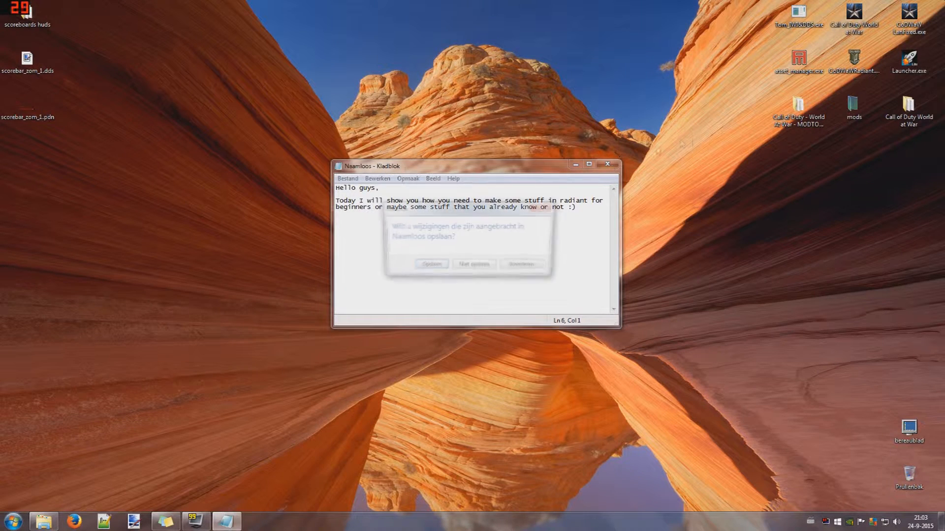
left_click(478, 266)
right_click(853, 62)
left_click(850, 100)
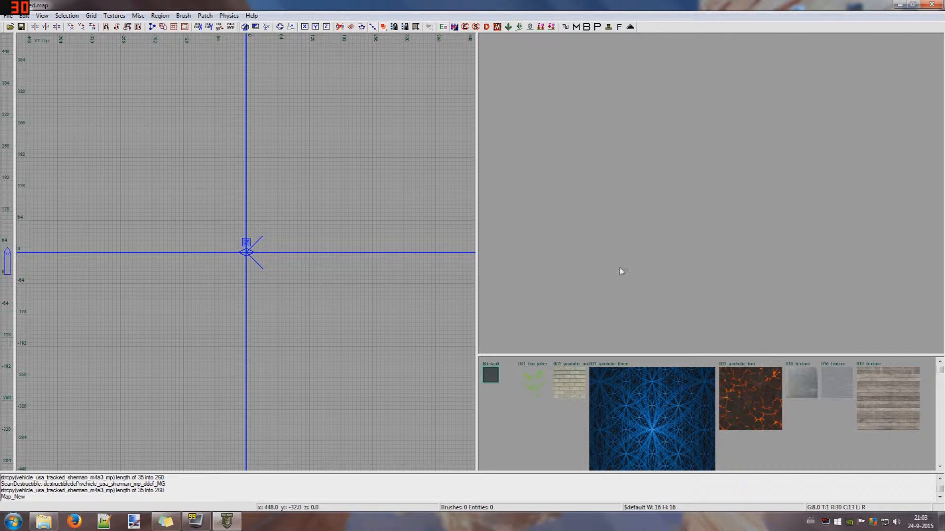
Filter the texture browser by usage to list the exterior wall textures.
scroll(824, 424, "down", 3)
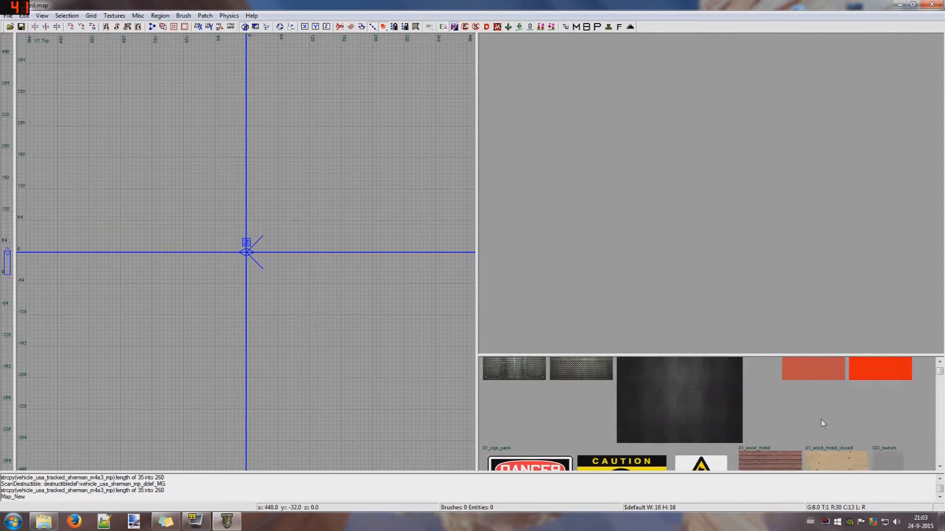
left_click(113, 17)
left_click(113, 16)
left_click(113, 16)
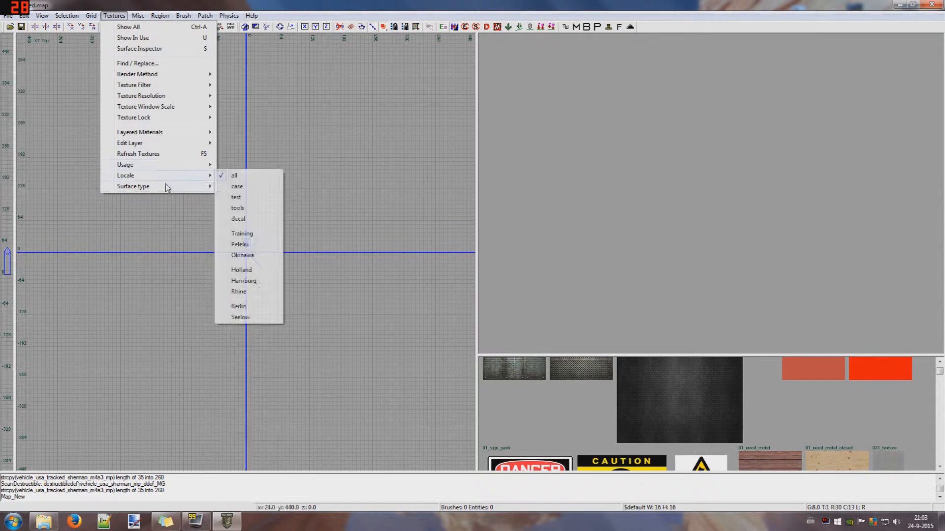
mouse_move(175, 183)
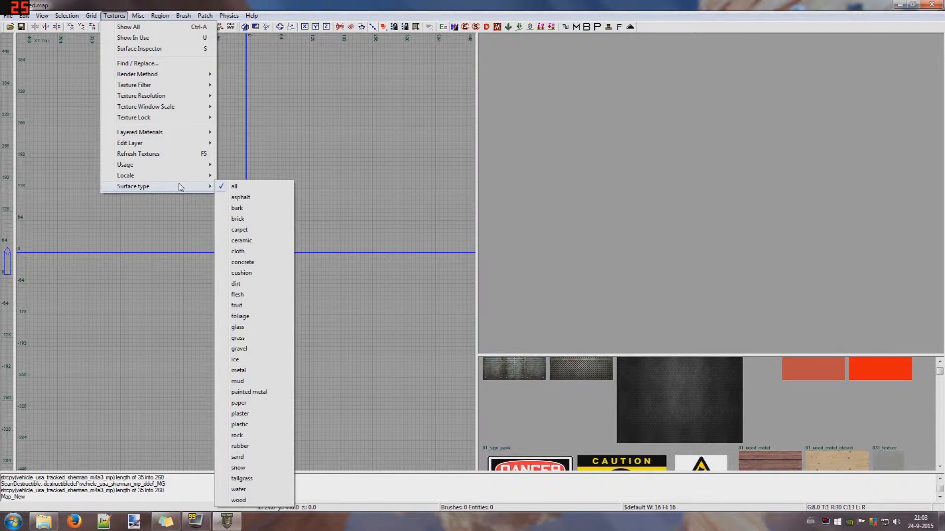
mouse_move(194, 168)
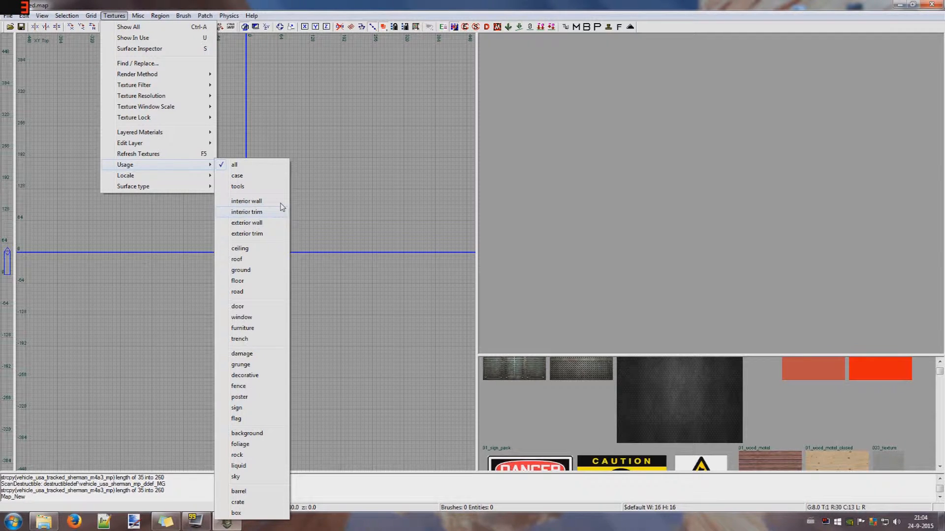
left_click(263, 225)
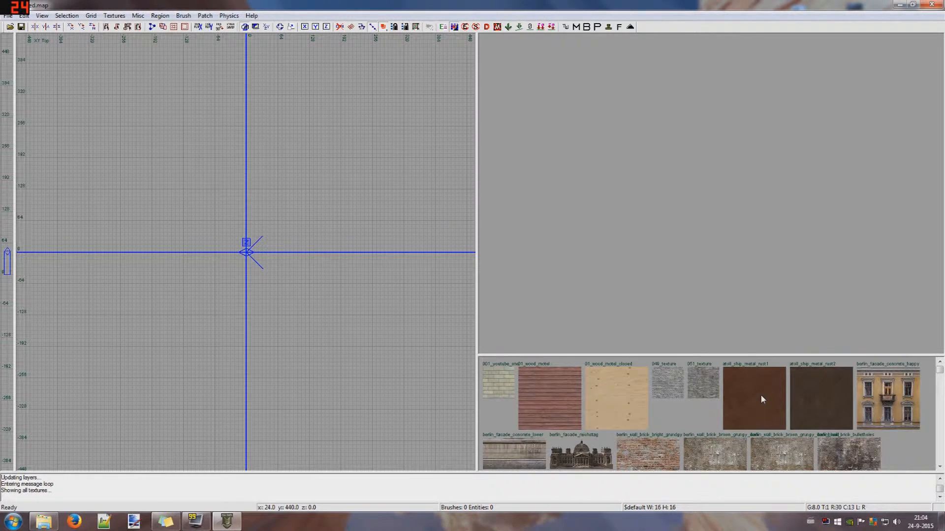
Look through the exterior wall textures and return to the start of the list.
scroll(689, 397, "down", 2)
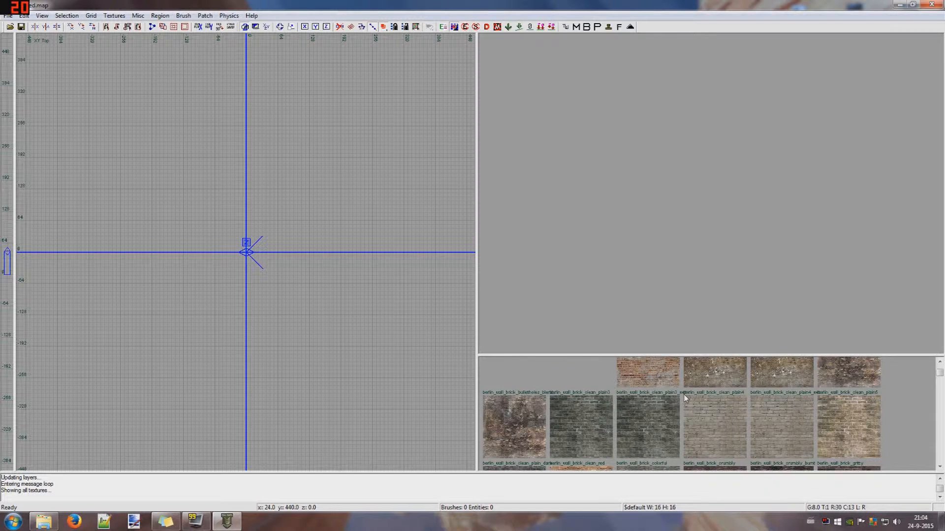
scroll(684, 398, "down", 3)
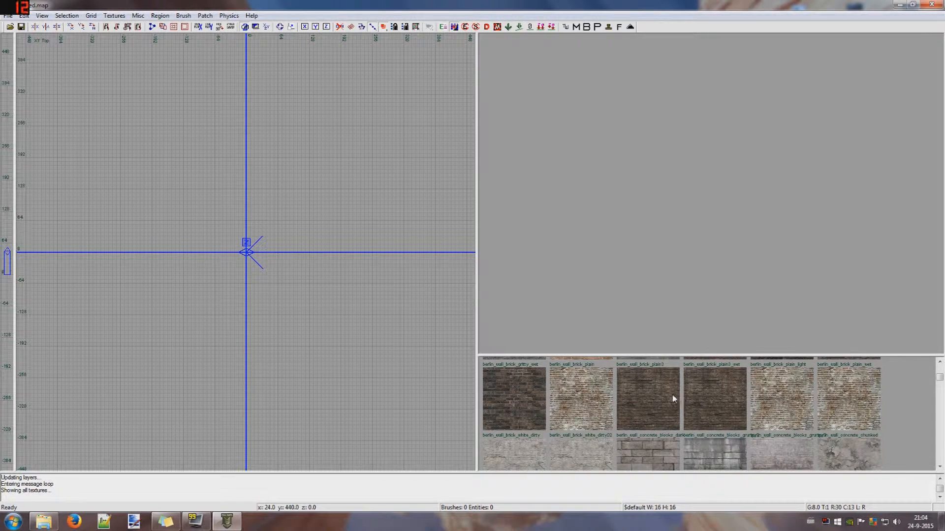
scroll(674, 398, "down", 2)
scroll(669, 400, "down", 2)
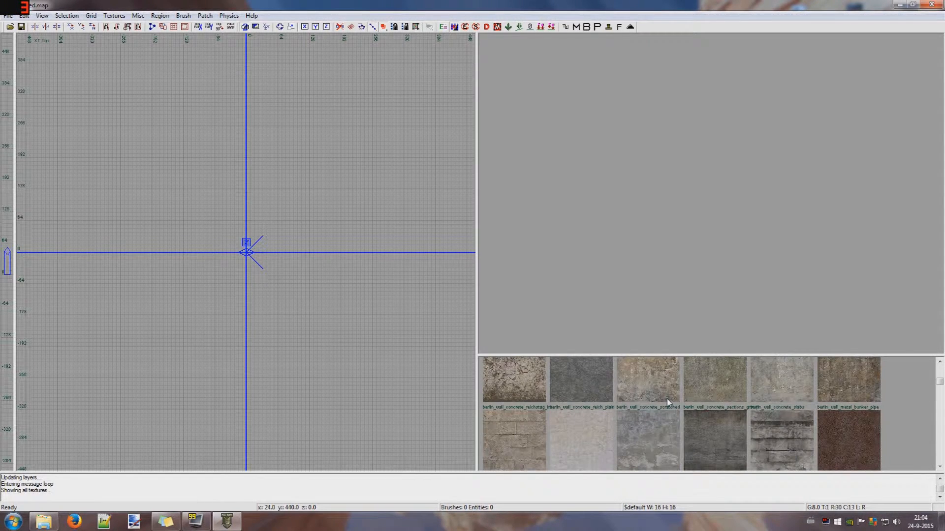
scroll(666, 399, "down", 2)
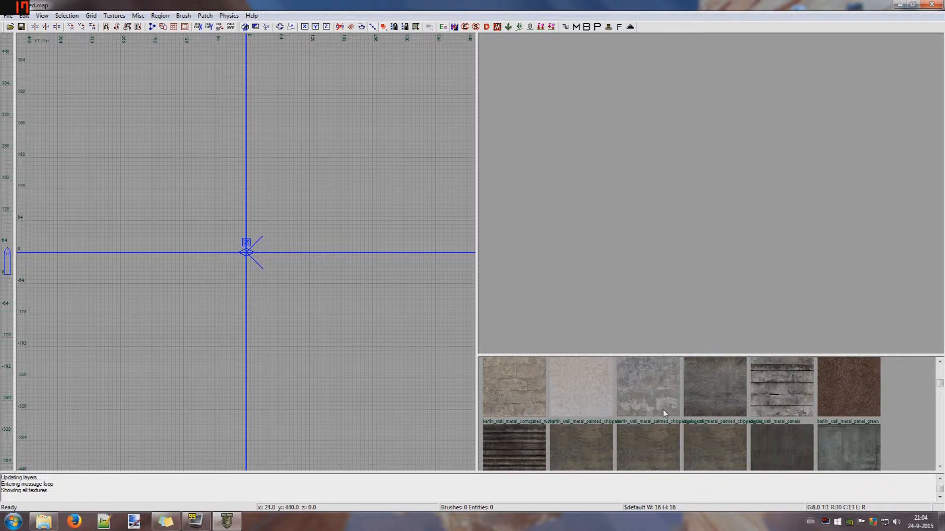
scroll(659, 401, "down", 2)
scroll(649, 396, "down", 2)
scroll(639, 389, "up", 10)
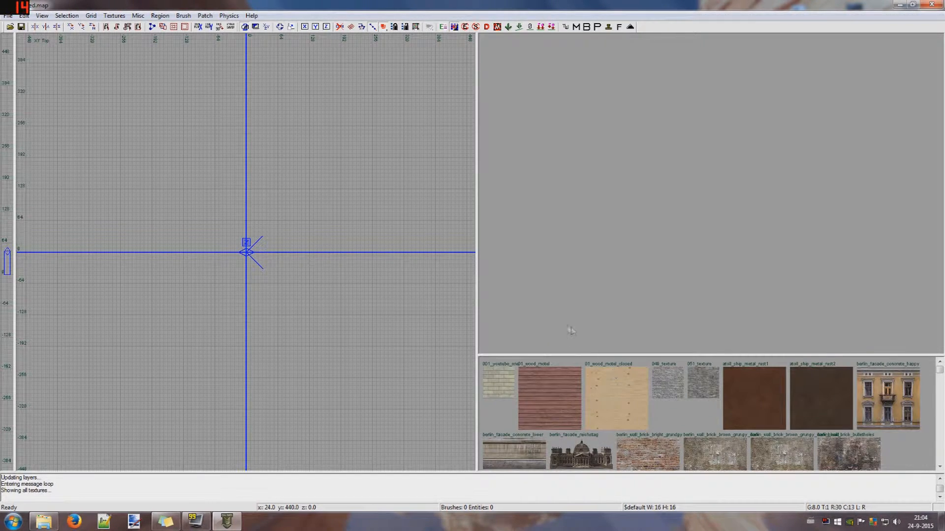
List the floor usage textures, and switch the filter to ceiling to look through that set.
left_click(114, 15)
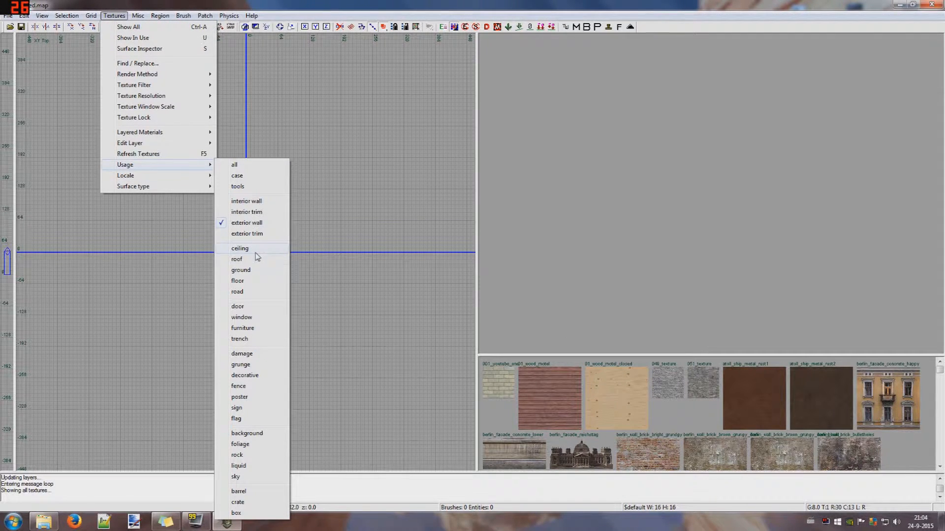
left_click(253, 285)
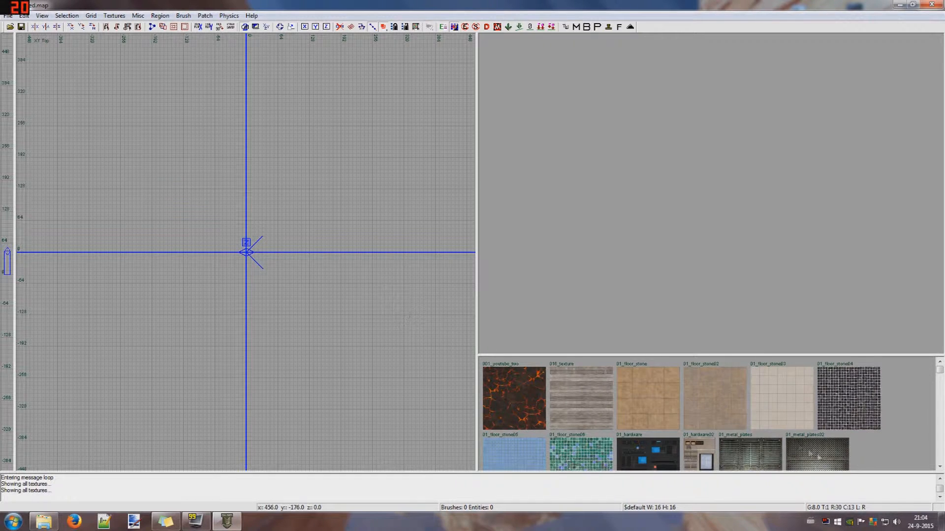
left_click(124, 16)
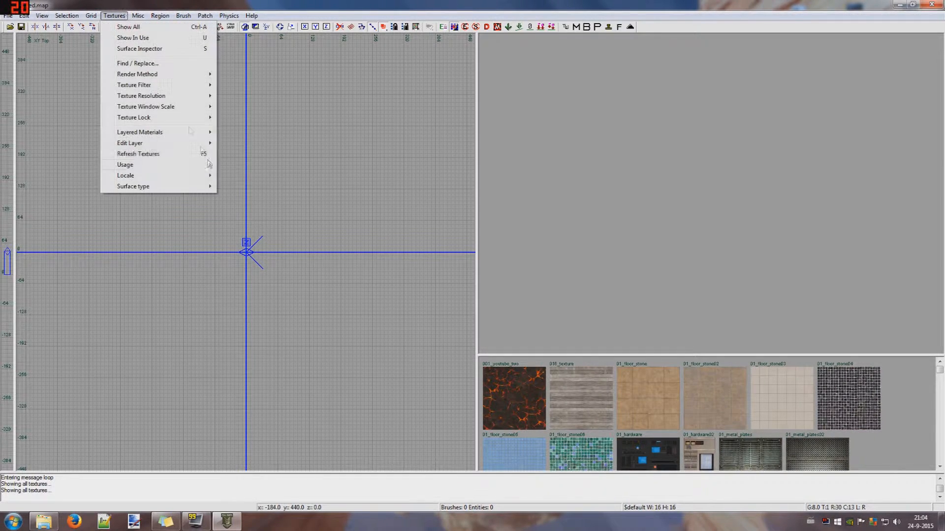
mouse_move(204, 165)
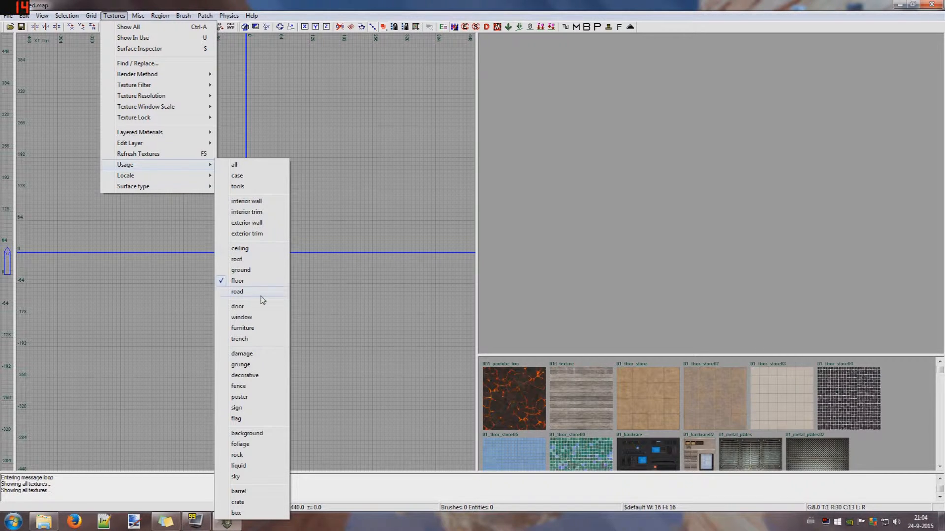
left_click(273, 249)
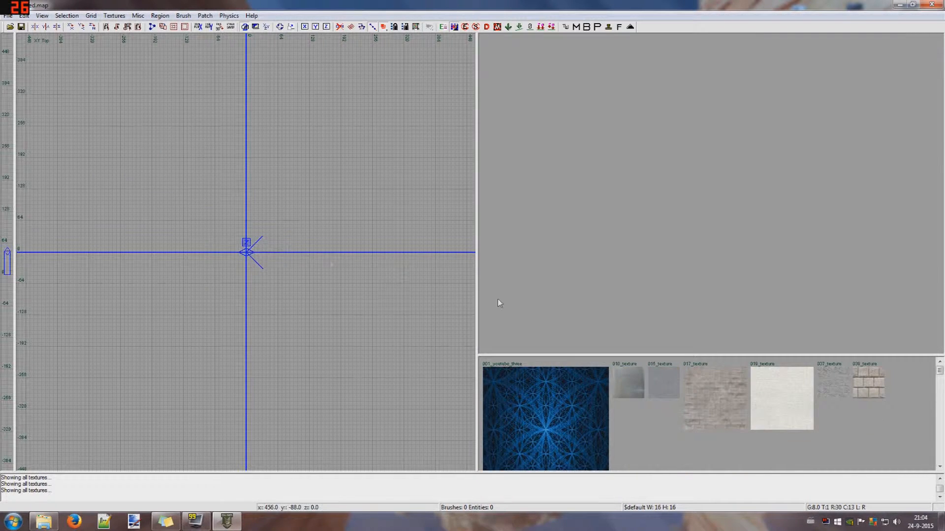
scroll(756, 389, "down", 3)
scroll(758, 416, "down", 5)
scroll(758, 411, "up", 5)
scroll(756, 411, "down", 6)
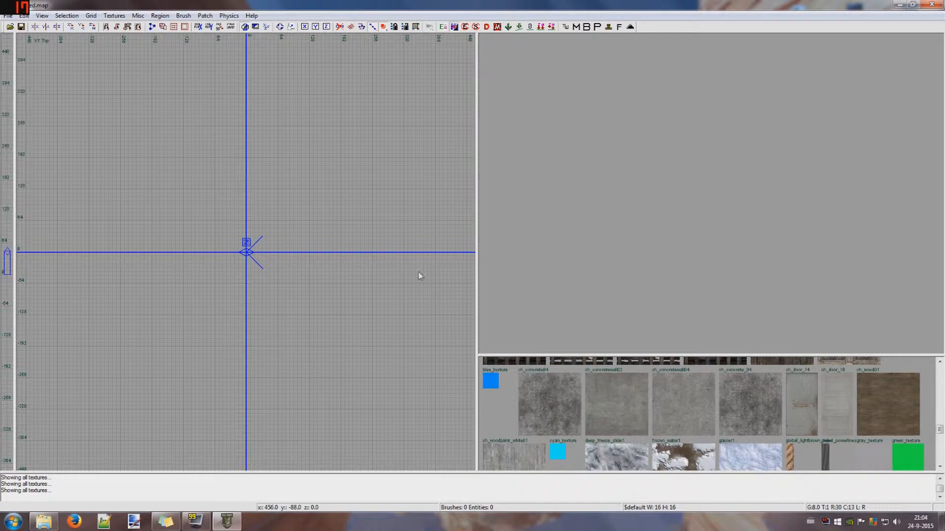
Filter the textures by tools usage and find the caulk texture.
left_click(114, 16)
mouse_move(194, 169)
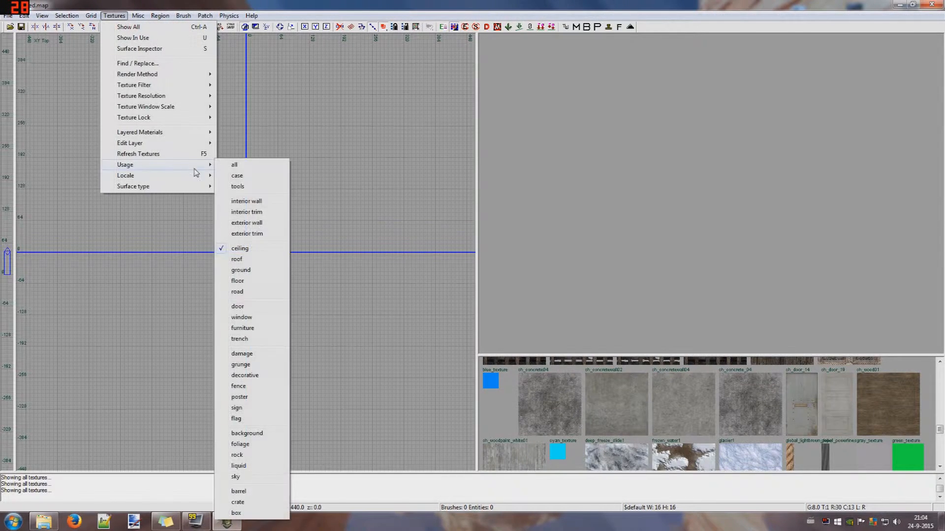
left_click(254, 189)
scroll(165, 177, "down", 5)
scroll(224, 228, "up", 3)
scroll(180, 195, "up", 1)
Draw a caulk brush and stretch it to 320 units in X, 256 in Y and 128 in Z.
left_click_drag(161, 182, 283, 265)
left_click(146, 219)
left_click_drag(241, 302, 240, 294)
left_click_drag(317, 241, 321, 241)
mouse_move(790, 191)
right_mouse_down()
mouse_move(788, 236)
mouse_move(813, 202)
right_mouse_up()
key("ctrl+Tab")
key("ctrl+Tab")
scroll(250, 244, "up", 3)
left_click_drag(256, 230, 258, 127)
mouse_move(105, 195)
left_mouse_down()
mouse_move(63, 189)
mouse_move(73, 184)
left_mouse_up()
left_click_drag(187, 93, 201, 137)
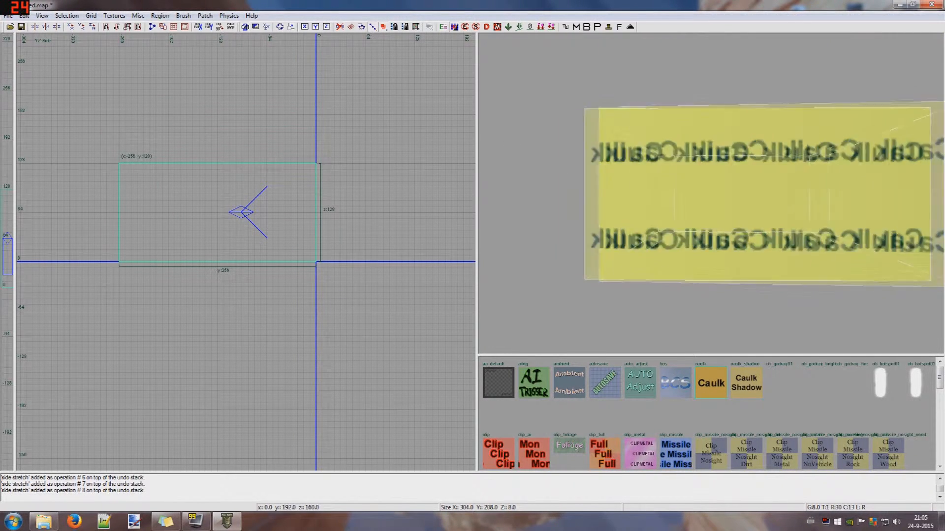
Hollow the caulk block into a room and deselect it.
right_click_drag(568, 165, 578, 202)
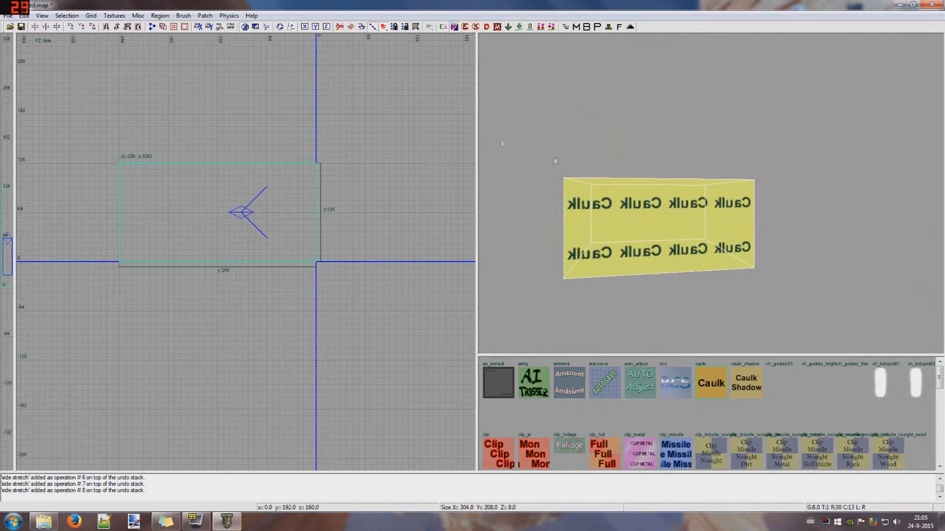
left_click(184, 27)
mouse_move(658, 226)
right_mouse_down()
mouse_move(658, 201)
mouse_move(668, 209)
mouse_move(658, 225)
right_mouse_up()
key("Escape")
Pull in both ends of the room's end wall at X 0 to make it 240 units wide between the side walls.
left_click(710, 222, "shift")
mouse_move(717, 240)
right_mouse_down()
mouse_move(708, 216)
mouse_move(679, 218)
right_mouse_up()
left_click(658, 221, "shift")
key("ctrl+Tab")
key("ctrl+Tab")
key("ctrl+Tab")
key("ctrl+Tab")
left_click_drag(243, 136, 244, 143)
right_click_drag(225, 169, 474, 164)
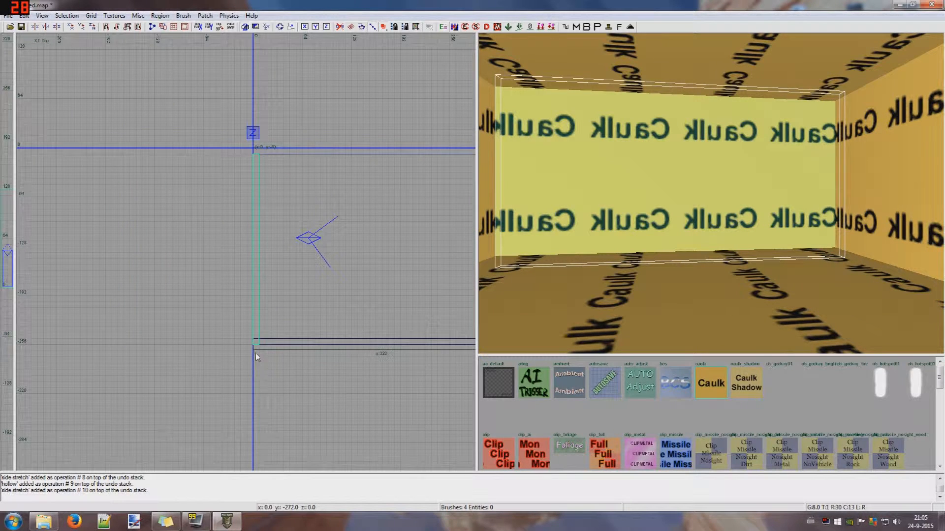
left_click_drag(255, 353, 255, 347)
Trim the end wall at X 0 to 112 units high so it fits between floor and ceiling.
key("ctrl+Tab")
key("ctrl+Tab")
left_click_drag(254, 155, 255, 162)
left_click_drag(249, 334, 253, 328)
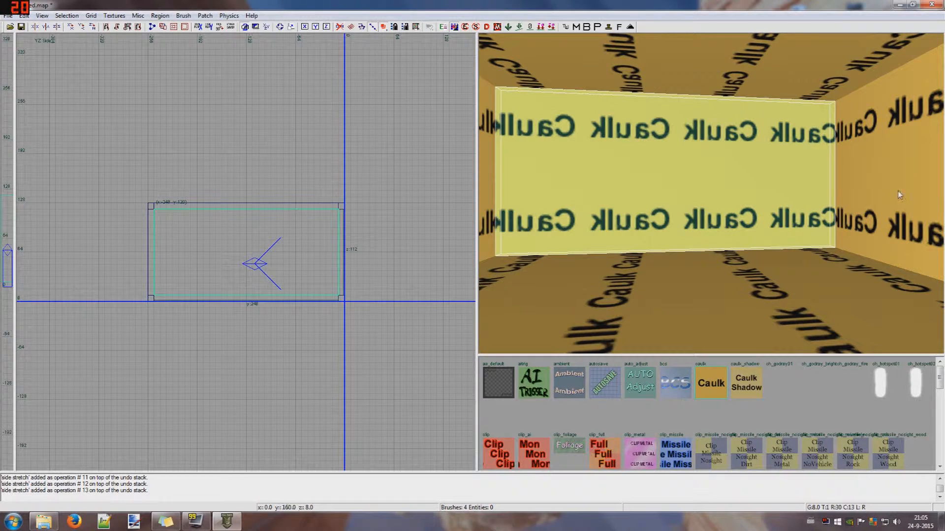
Shorten the two long side walls to 112 units high so they fit between the floor and ceiling brushes.
key("Escape")
left_click(910, 165, "shift")
left_click(491, 114, "shift")
right_click_drag(638, 151, 634, 150)
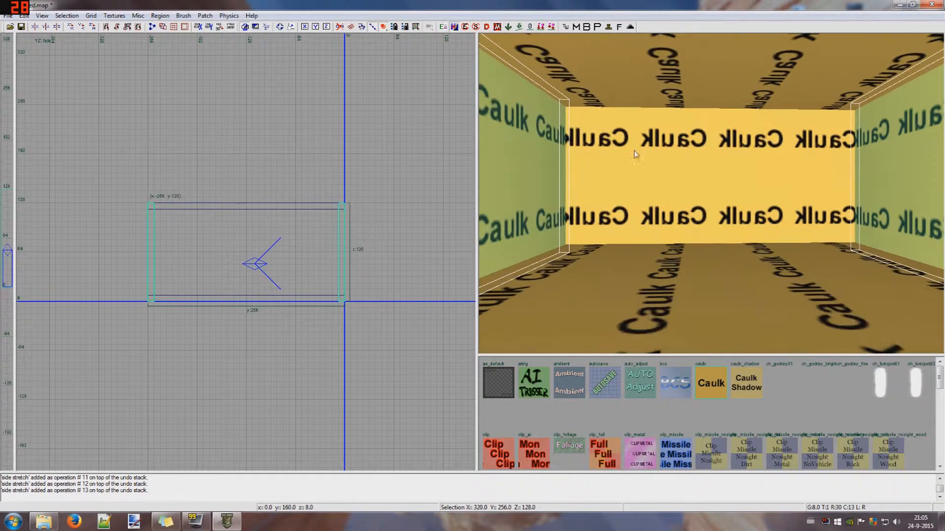
left_click_drag(159, 174, 157, 178)
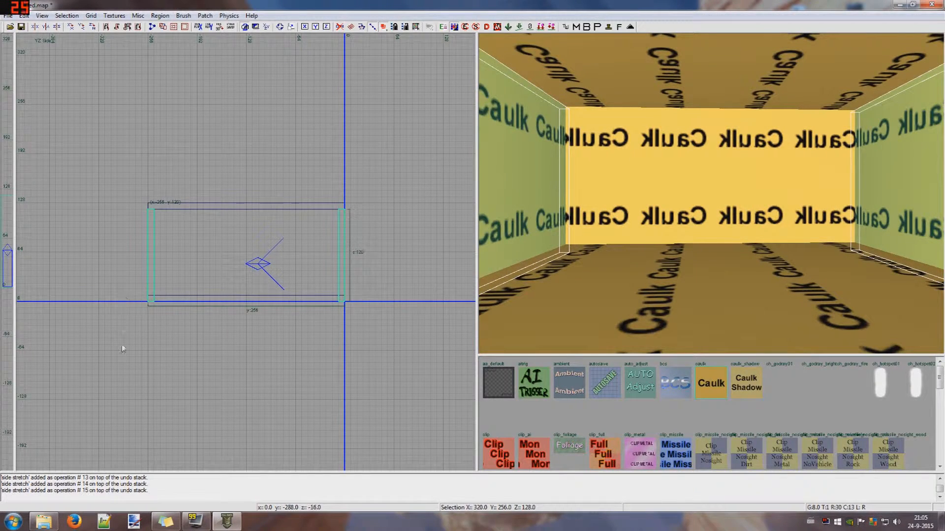
mouse_move(123, 356)
left_mouse_down()
mouse_move(125, 344)
mouse_move(126, 353)
left_mouse_up()
key("Escape")
left_click(765, 276, "shift")
key("Escape")
left_click(791, 96, "shift")
key("Escape")
Select the end wall at X 0 from outside and shorten it to a segment 56 units wide.
scroll(791, 100, "down", 4)
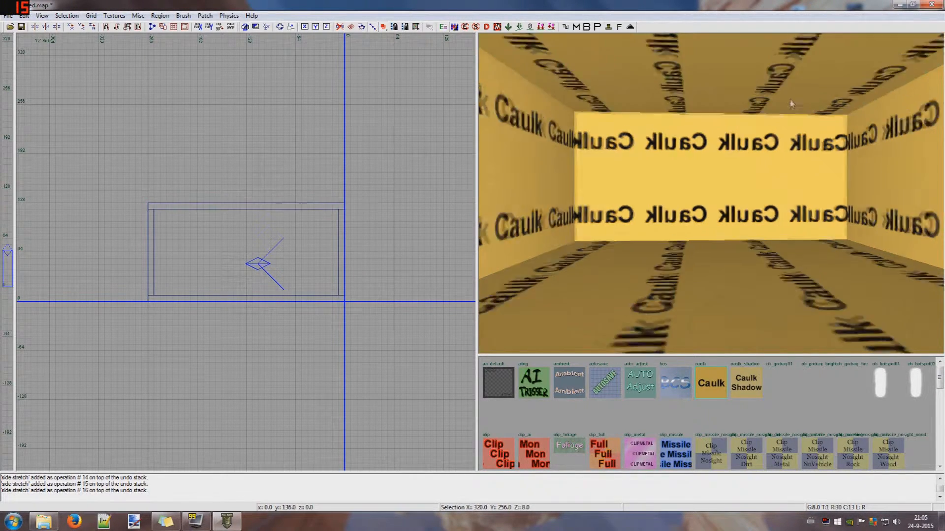
left_click(746, 176, "shift")
key("ctrl+Tab")
key("ctrl+Tab")
key("ctrl+Tab")
key("ctrl+Tab")
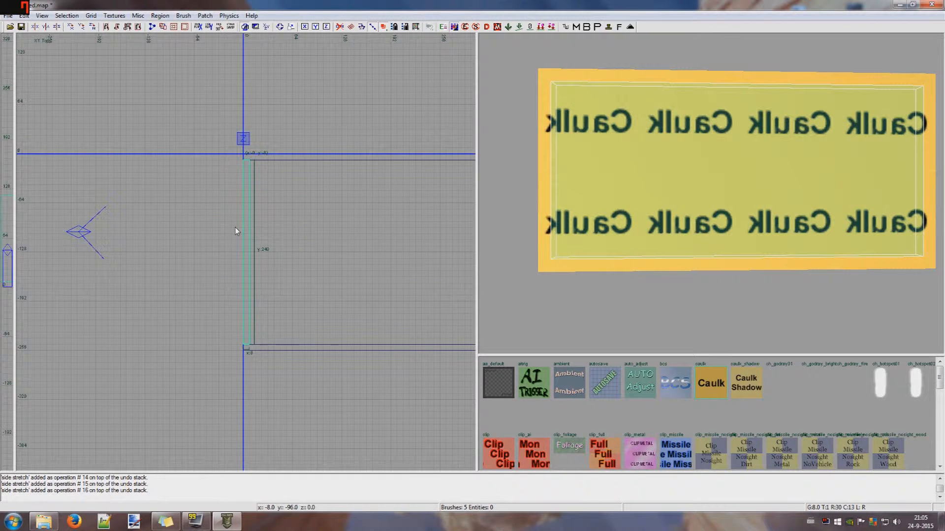
scroll(253, 284, "up", 1)
mouse_move(244, 361)
left_mouse_down()
mouse_move(249, 185)
mouse_move(248, 336)
left_mouse_up()
Copy the 56-unit wall segment and place the copies along the end wall, leaving a small gap in the middle.
key("ctrl+c")
key("ctrl+v")
key("space")
key("space")
key("Escape")
Stretch the two middle wall segments toward each other to 64 units wide, closing the gap between them.
left_click(792, 165, "shift")
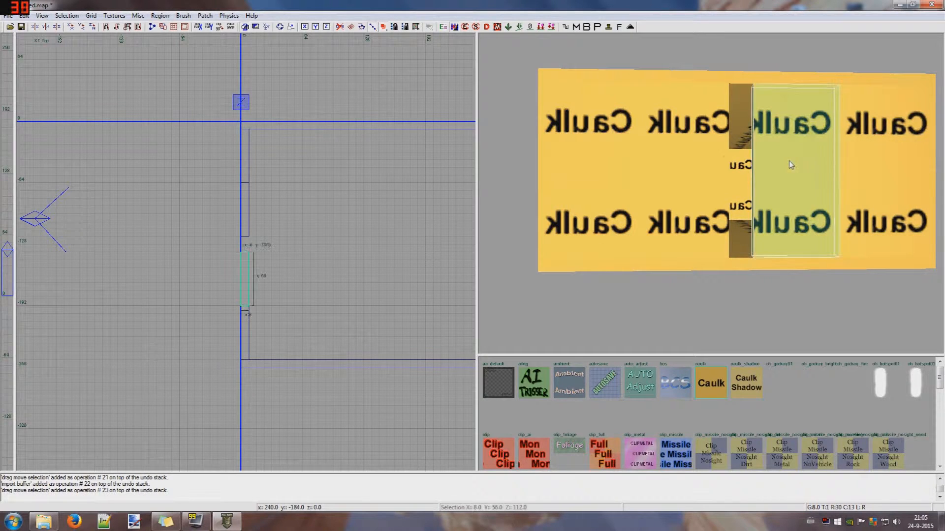
left_click_drag(270, 216, 263, 207)
key("Escape")
left_click(703, 166, "shift")
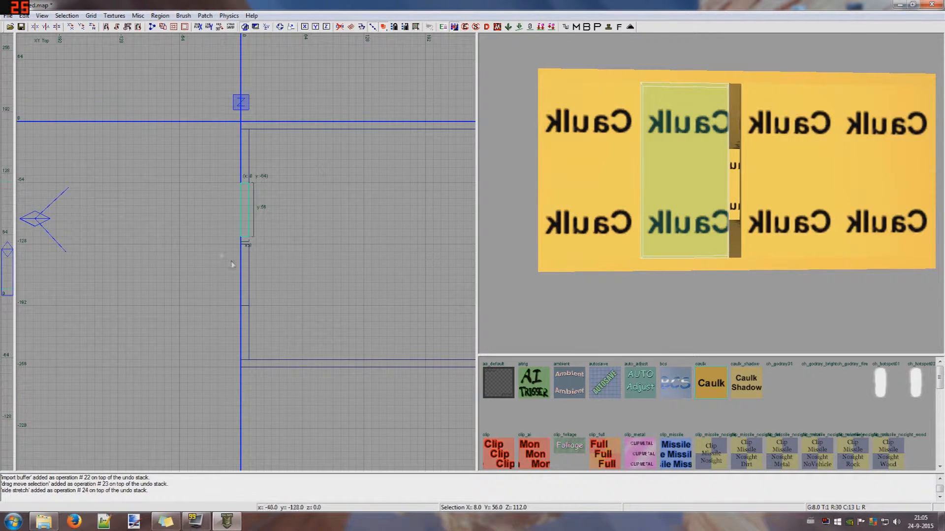
left_click_drag(230, 269, 236, 280)
Raise the lower edge of the selected middle segment to leave a 24-unit-high lintel above a doorway.
key("ctrl+Tab")
key("ctrl+Tab")
left_click_drag(245, 329, 248, 248)
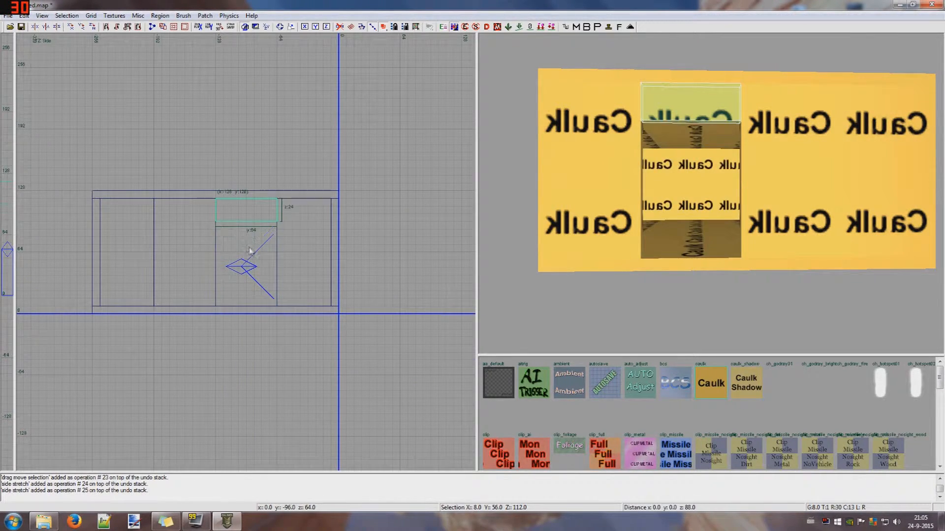
key("Escape")
Create a German axis zombie actor just outside the doorway in the top view.
key("ctrl+Tab")
key("ctrl+Tab")
key("ctrl+Tab")
key("ctrl+Tab")
scroll(260, 224, "down", 3)
right_click(339, 240)
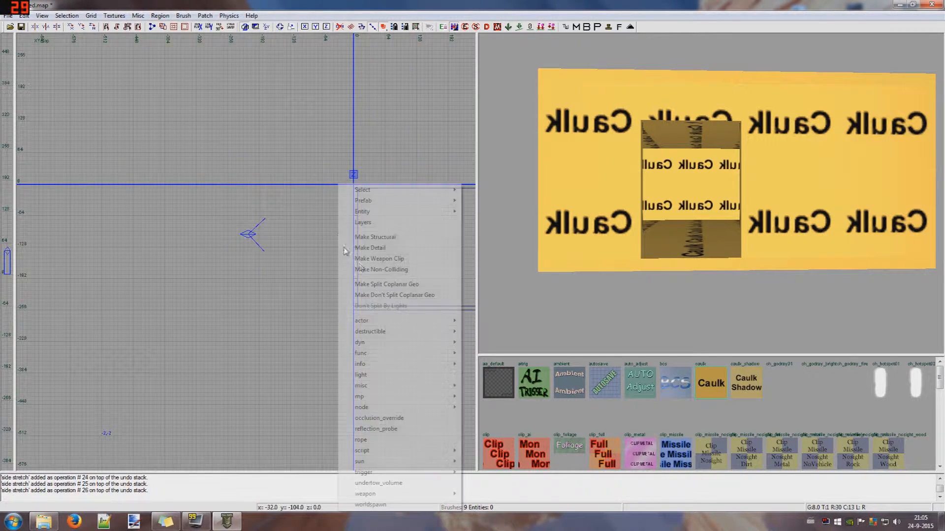
mouse_move(442, 323)
mouse_move(507, 332)
mouse_move(566, 353)
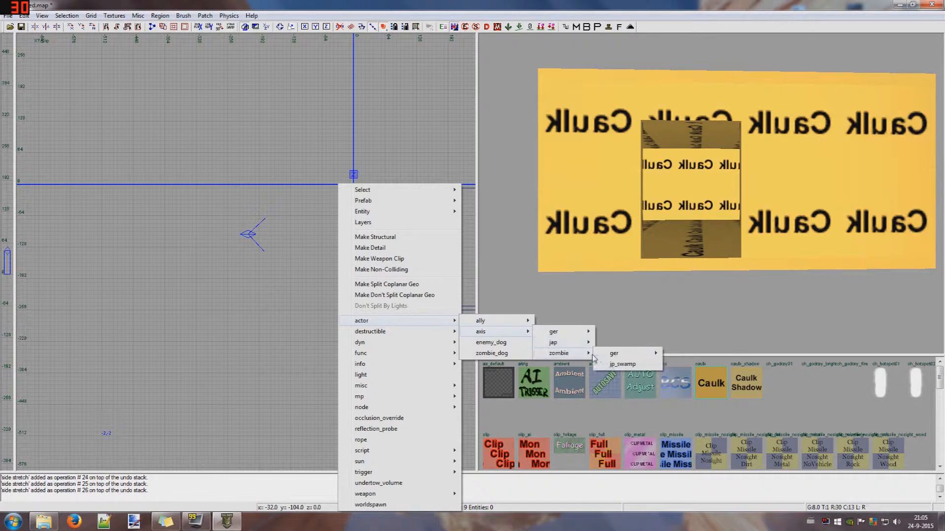
mouse_move(622, 354)
left_click(691, 354)
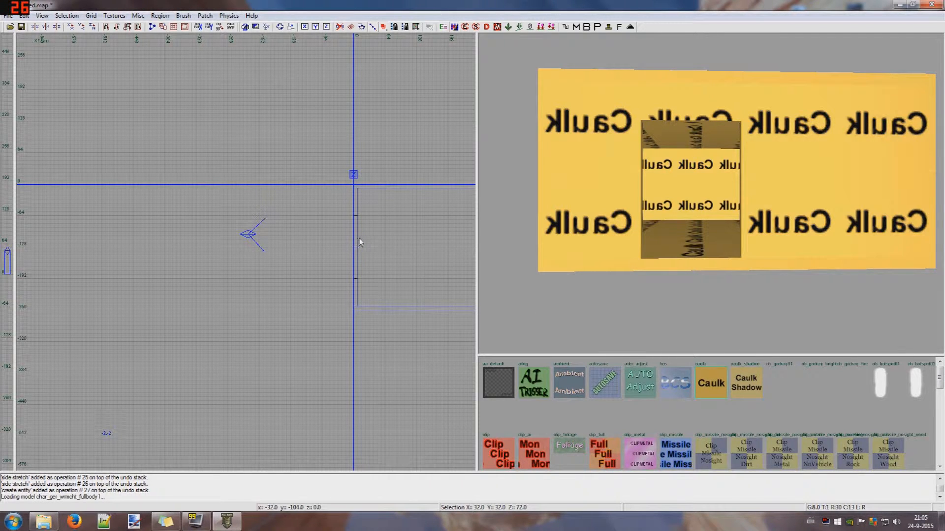
Adjust the area around the zombie actor in the side view and delete the stray brush drawn there.
key("ctrl+Tab")
scroll(252, 268, "up", 1)
mouse_move(237, 267)
left_mouse_down()
mouse_move(232, 321)
mouse_move(241, 308)
mouse_move(284, 337)
left_mouse_up()
scroll(232, 321, "up", 6)
scroll(235, 323, "up", 1)
scroll(267, 336, "up", 3)
key("BackSpace")
Examine the zombie actor's size against the doorway in the 3D, side and top views.
right_click_drag(757, 231, 742, 276, "ctrl")
scroll(742, 232, "up", 4)
scroll(742, 232, "down", 4)
scroll(743, 232, "down", 4)
key("ctrl+Tab")
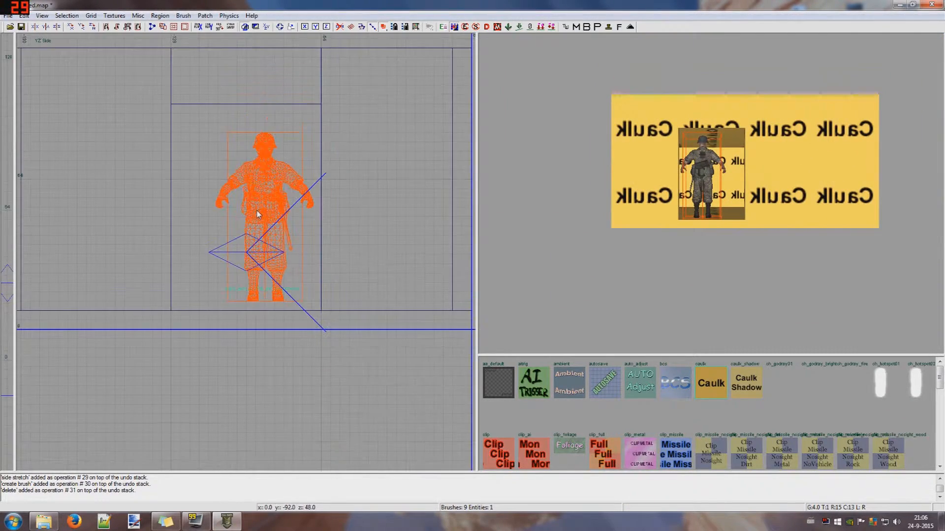
scroll(258, 214, "down", 2)
key("ctrl+Tab")
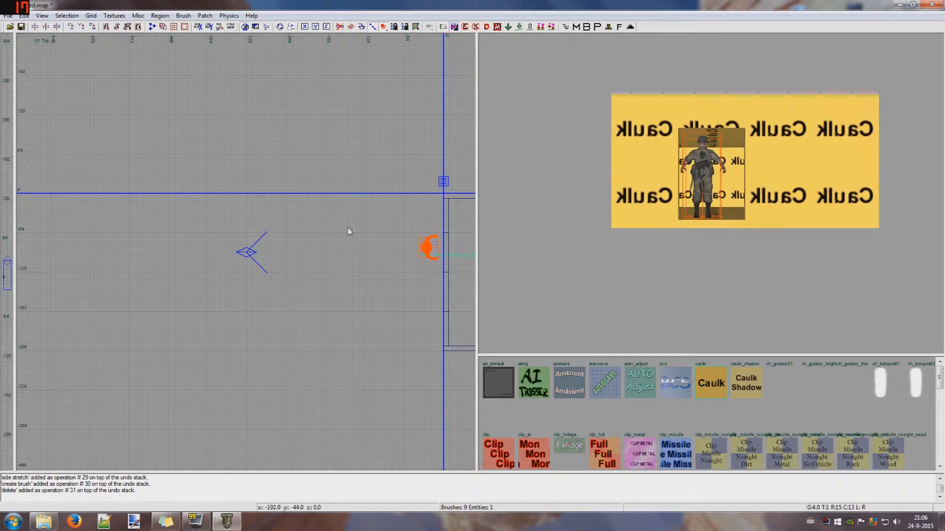
Shorten the wall segment beside the doorway to a pillar about 16 units wide, opening a gap in the front wall.
key("bracketright")
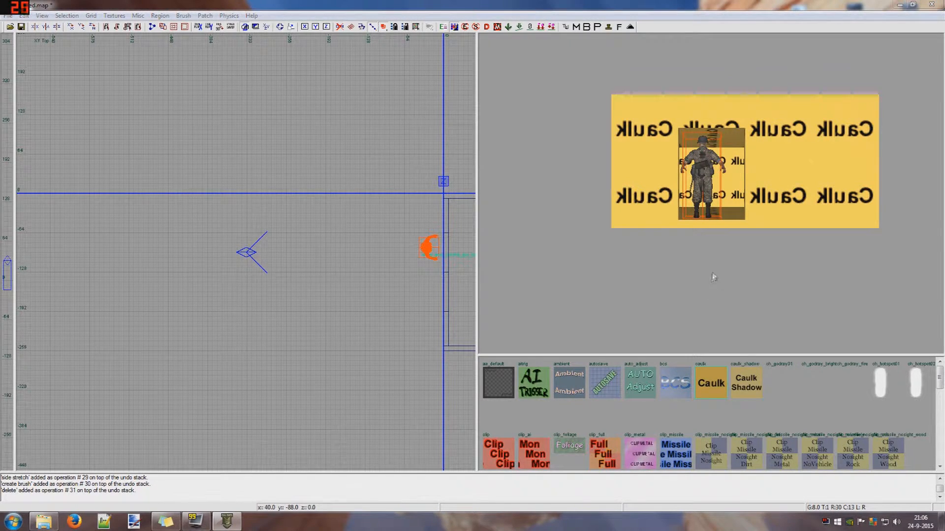
key("ctrl+s")
left_click(507, 305)
mouse_move(720, 311)
right_mouse_down()
mouse_move(753, 281)
mouse_move(736, 268)
mouse_move(729, 315)
mouse_move(716, 314)
mouse_move(725, 308)
right_mouse_up()
left_click(774, 196, "shift")
left_click(791, 200, "shift")
left_click(749, 190, "shift")
scroll(334, 313, "up", 5)
left_click_drag(354, 305, 356, 217)
key("Escape")
Narrow the front wall's end segment to about 16 units and stretch a copy across the gap, 88 units wide.
left_click(795, 209, "shift")
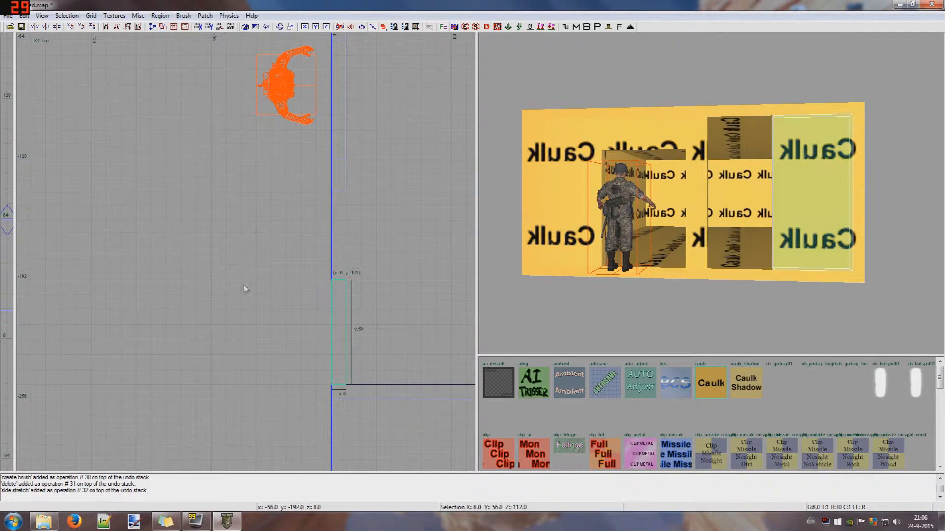
right_click_drag(244, 285, 205, 192)
mouse_move(309, 136)
left_mouse_down()
mouse_move(309, 211)
mouse_move(313, 95)
left_mouse_up()
key("ctrl+v")
left_click(318, 94)
Lower the top of the gap-filling segment in the side view to form a window sill about 32 units high.
key("ctrl+Tab")
key("ctrl+Tab")
left_click_drag(265, 380, 266, 367)
mouse_move(268, 144)
left_mouse_down()
mouse_move(285, 164)
mouse_move(288, 204)
left_mouse_up()
right_click_drag(289, 204, 293, 226)
left_click_drag(305, 233, 307, 218)
Duplicate the sill up to the ceiling and raise the copy's lower edge to form a window lintel about 16 units high.
key("space")
left_click_drag(316, 287, 304, 124)
left_click_drag(307, 157, 308, 141)
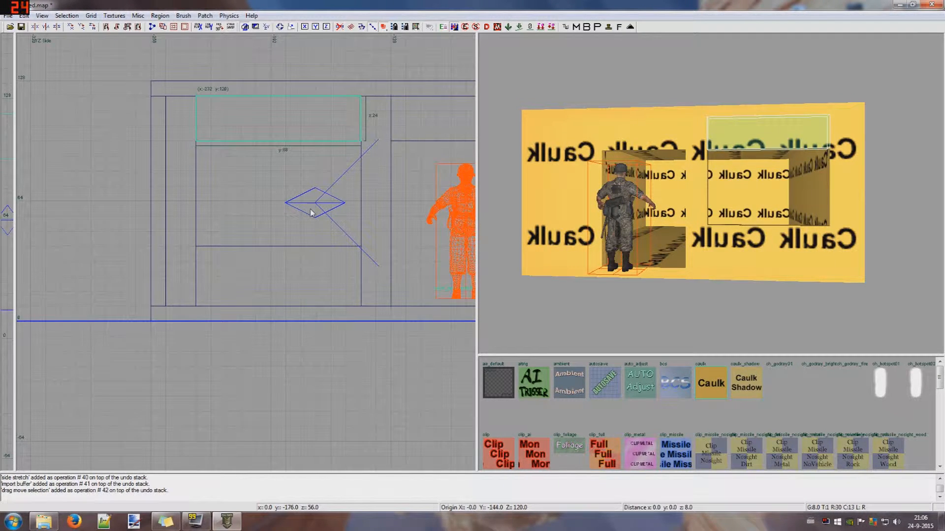
left_click_drag(312, 211, 312, 200)
Duplicate the window lintel and reduce the copy to a 1-unit-thick trim strip lying on the window sill.
key("space")
left_click_drag(328, 133, 319, 143)
left_click_drag(319, 200, 329, 288)
mouse_move(338, 145)
left_mouse_down()
mouse_move(327, 109)
mouse_move(341, 260)
mouse_move(342, 235)
left_mouse_up()
key("ctrl+z")
scroll(369, 246, "up", 5)
Duplicate the sill trim and reshape the copy into a 1-unit-thick strip under the window lintel.
key("ctrl+v")
scroll(337, 229, "down", 5)
left_click_drag(325, 118, 327, 99)
scroll(328, 107, "up", 3)
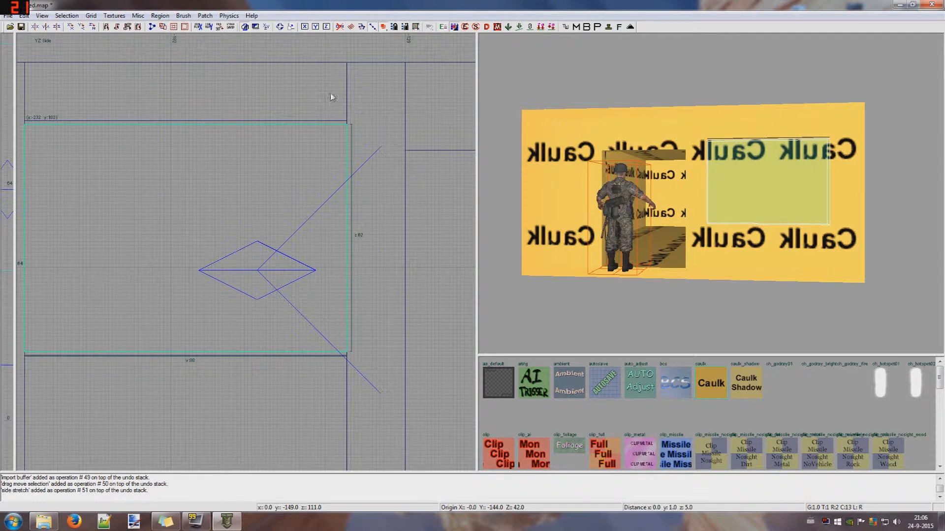
scroll(328, 118, "down", 3)
left_click_drag(281, 268, 316, 143)
scroll(316, 137, "up", 3)
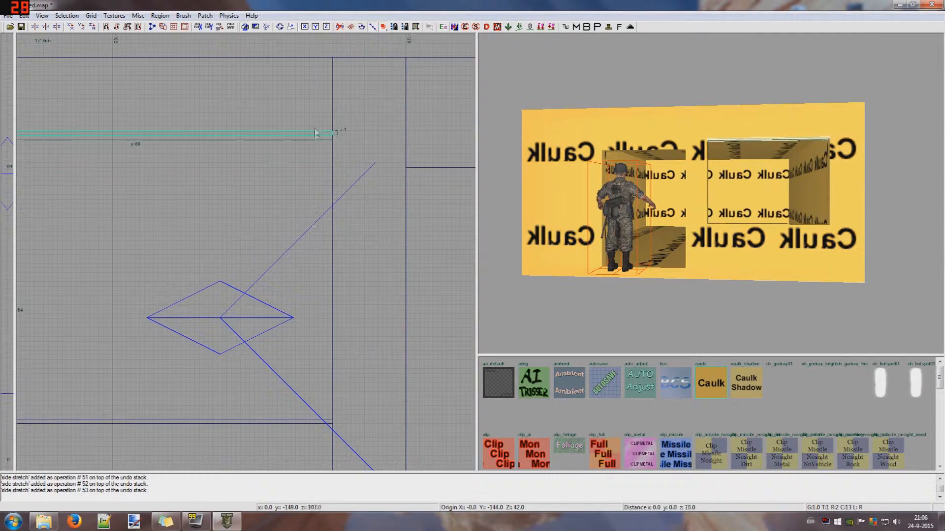
scroll(356, 132, "up", 4)
Duplicate the upper window trim and stretch the copy into a thin vertical strip along the opening's doorway-side edge.
key("space")
left_click_drag(303, 150, 298, 150)
scroll(298, 150, "down", 5)
key("4")
mouse_move(289, 190)
left_mouse_down()
mouse_move(294, 341)
mouse_move(283, 375)
left_mouse_up()
scroll(293, 342, "down", 4)
scroll(280, 338, "up", 4)
key("1")
scroll(227, 256, "down", 3)
left_click_drag(221, 252, 405, 222)
scroll(406, 222, "up", 4)
scroll(406, 144, "down", 4)
Place a copy of the vertical trim strip along the window's opposite edge, flush with the end segment.
left_click_drag(405, 149, 234, 186)
scroll(256, 139, "up", 10)
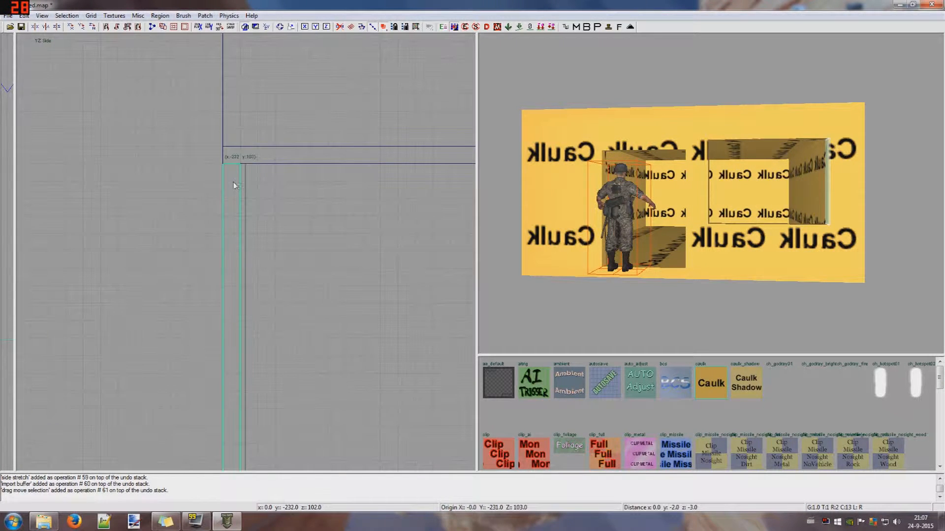
key("Escape")
mouse_move(640, 158)
right_mouse_down()
mouse_move(708, 143)
mouse_move(728, 162)
mouse_move(653, 147)
right_mouse_up()
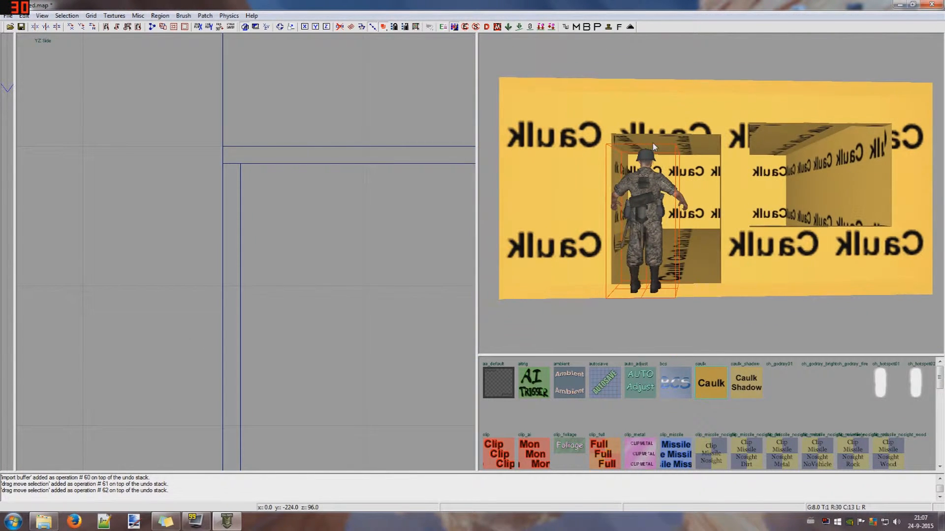
Duplicate the doorway lintel and reshape the copy into a 1-unit-wide vertical strip along the doorway's edge nearest the window.
scroll(344, 204, "down", 8)
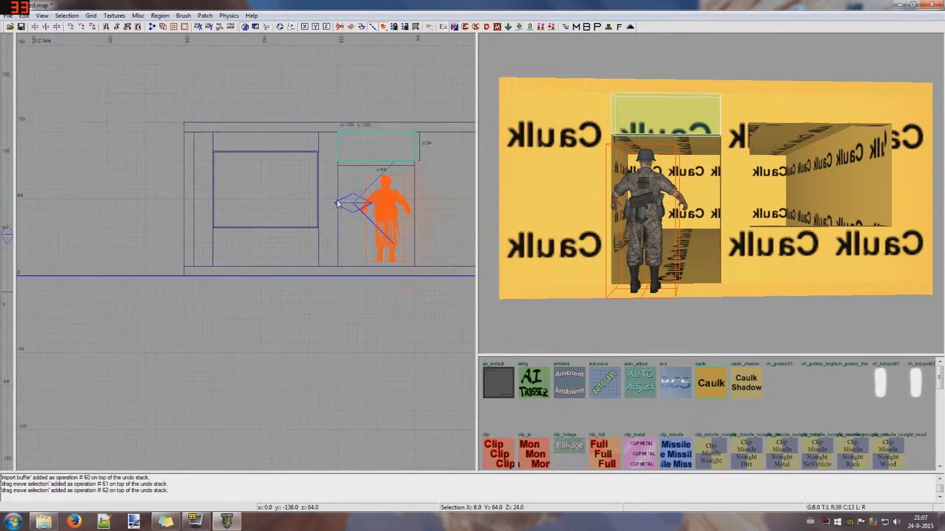
right_click_drag(325, 153, 277, 163)
key("space")
mouse_move(281, 133)
left_mouse_down()
mouse_move(260, 168)
mouse_move(270, 172)
left_mouse_up()
left_click_drag(393, 165, 245, 201)
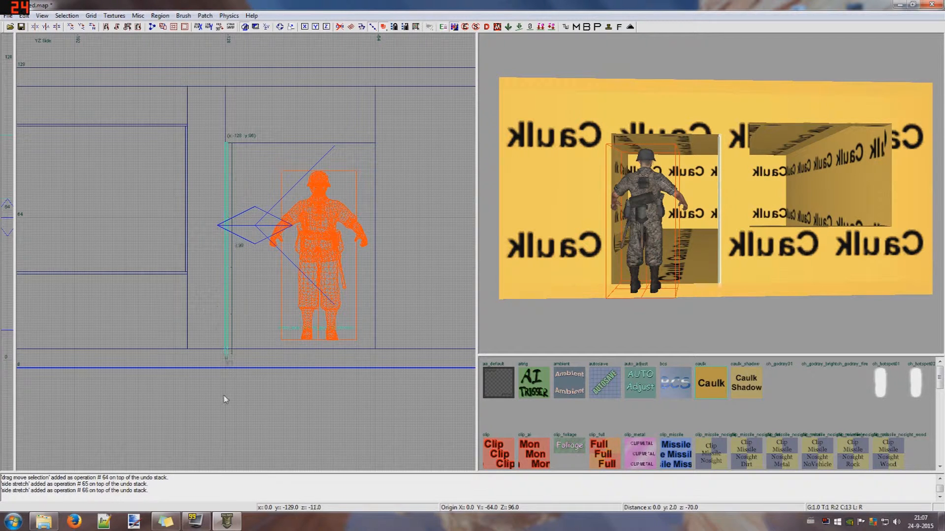
left_click_drag(223, 367, 224, 370)
scroll(232, 163, "up", 5)
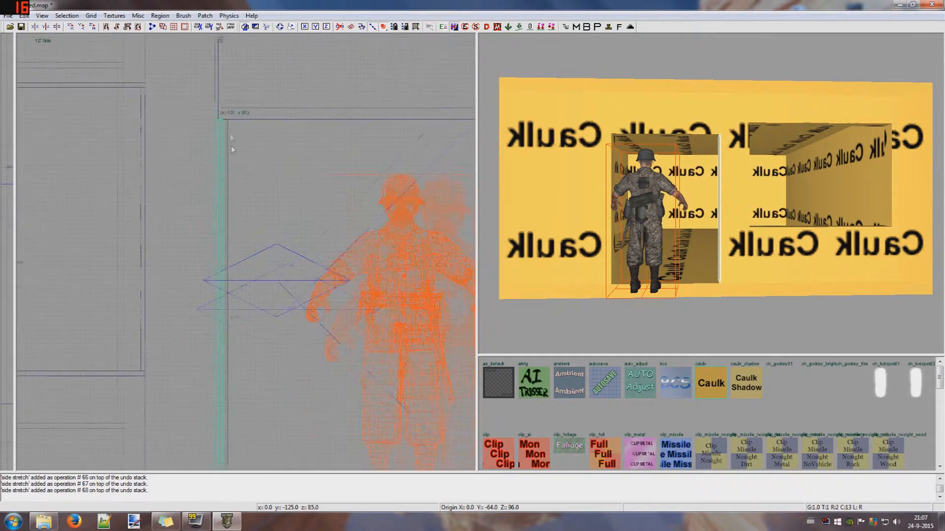
Duplicate the vertical door trim and align the copy with the doorway's opposite edge, just below the lintel.
key("space")
mouse_move(215, 81)
left_mouse_down()
mouse_move(438, 126)
mouse_move(53, 121)
mouse_move(217, 113)
left_mouse_up()
scroll(221, 113, "down", 2)
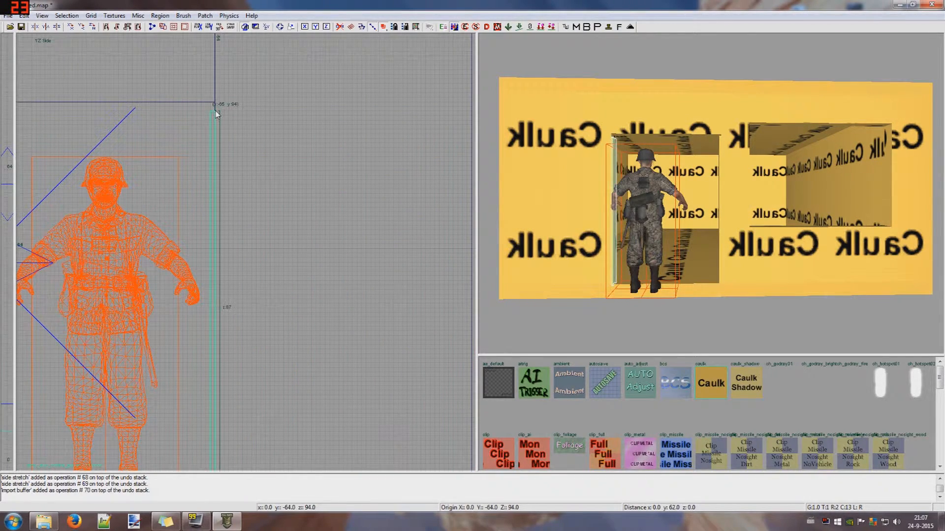
scroll(215, 113, "down", 3)
scroll(231, 128, "up", 4)
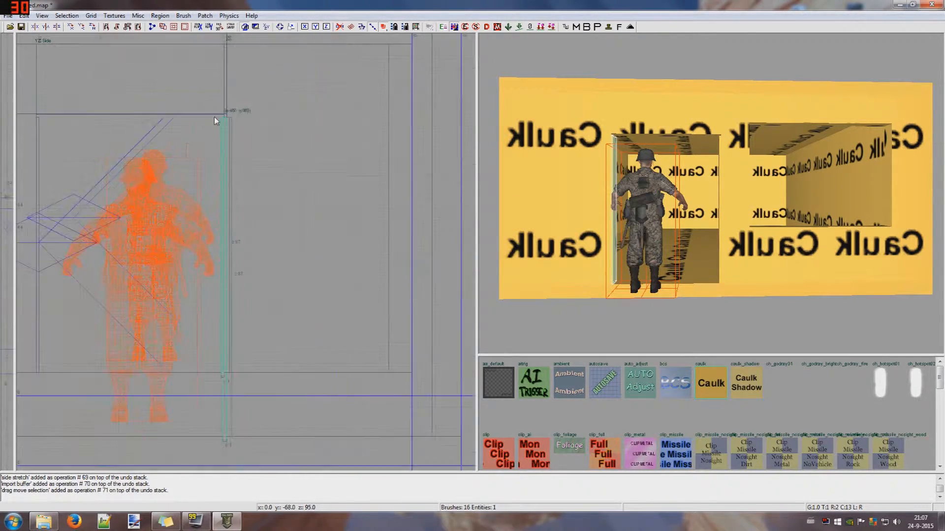
Duplicate the door trim again and reshape the copy into a 64-unit-wide, 1-unit-thick strip under the doorway lintel.
key("space")
left_click_drag(237, 125, 232, 121)
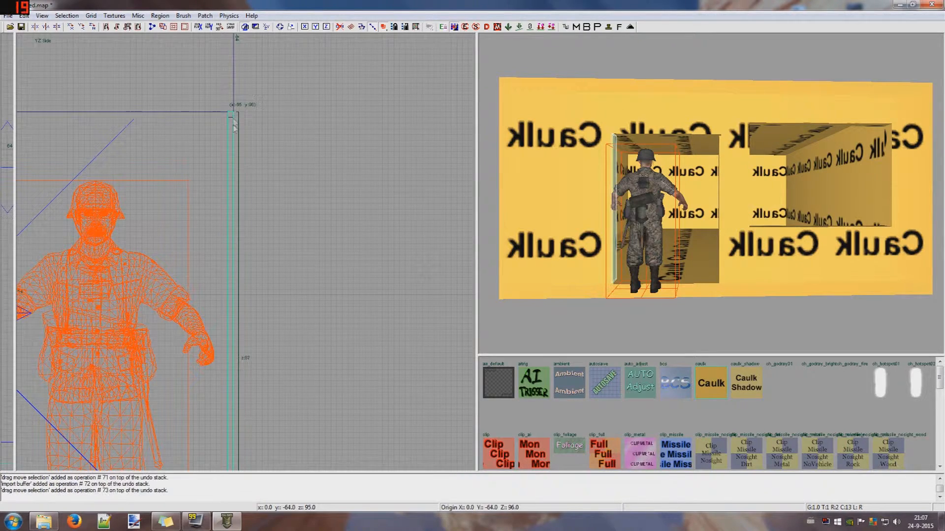
scroll(232, 121, "down", 2)
left_click_drag(232, 224, 89, 104)
left_click_drag(167, 165, 166, 149)
scroll(90, 148, "up", 4)
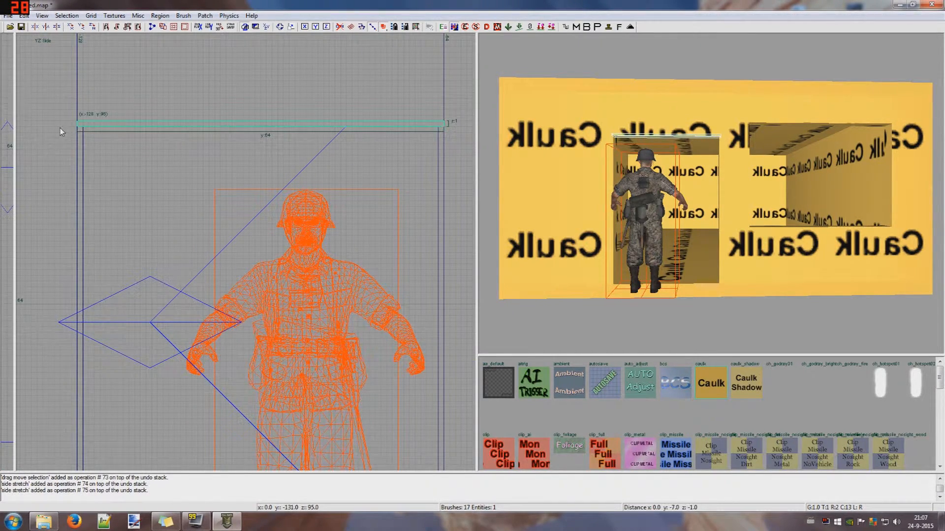
key("Escape")
scroll(749, 179, "up", 3)
Examine the trimmed doorway and window opening in the 3D view, and check the room's layout in the top view.
key("ctrl+s")
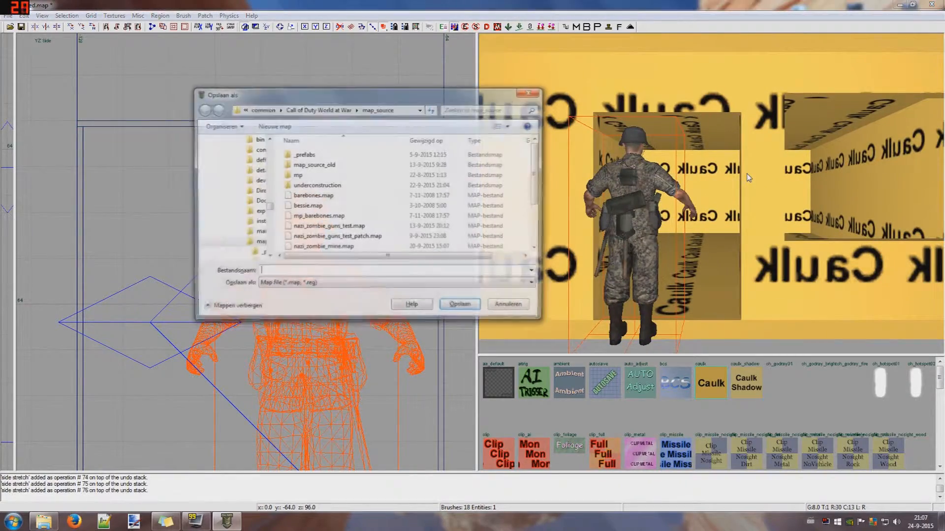
key("Escape")
scroll(621, 249, "up", 4)
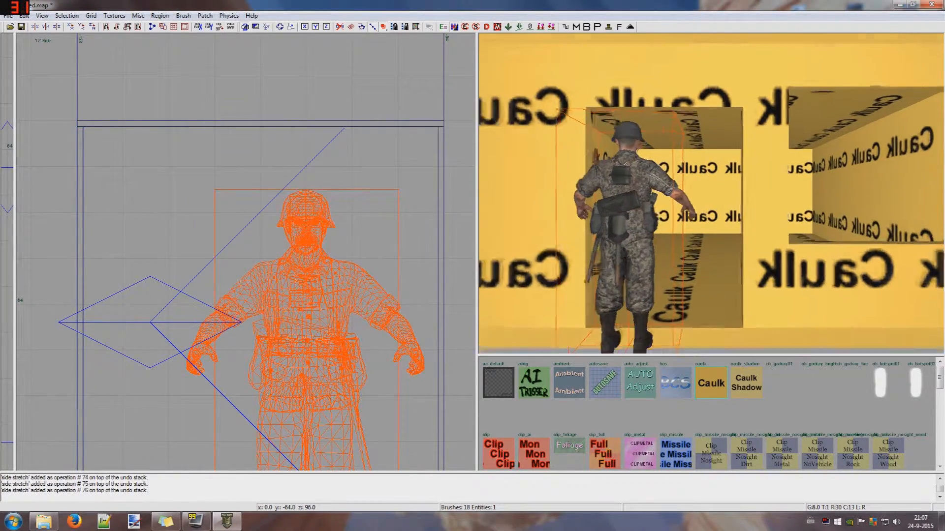
scroll(711, 194, "down", 6)
scroll(760, 192, "up", 8)
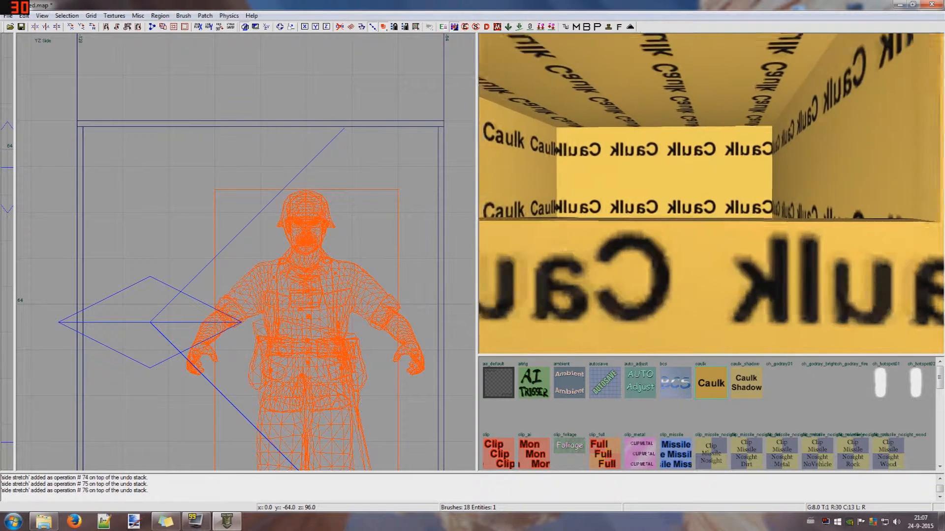
scroll(738, 187, "down", 5)
scroll(709, 192, "down", 5)
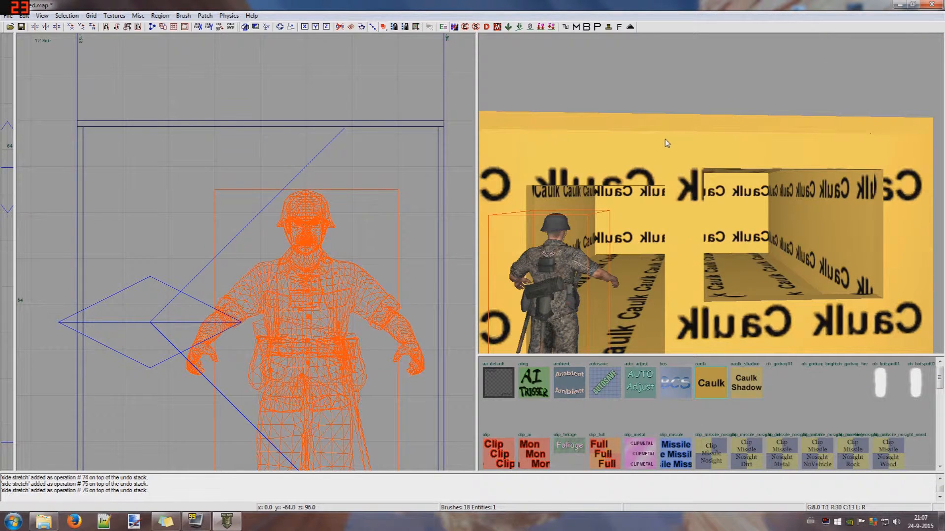
key("ctrl+s")
left_click(510, 306)
right_click_drag(742, 264, 801, 274)
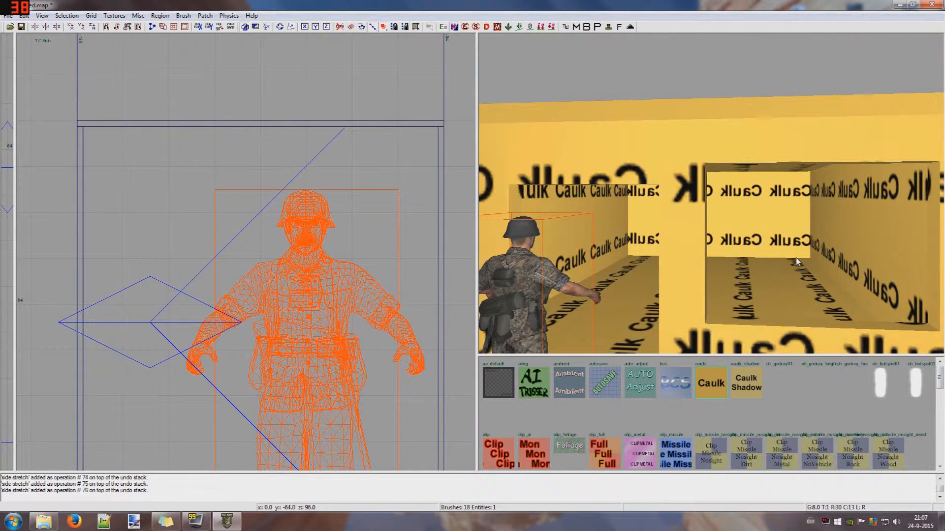
scroll(146, 255, "down", 8)
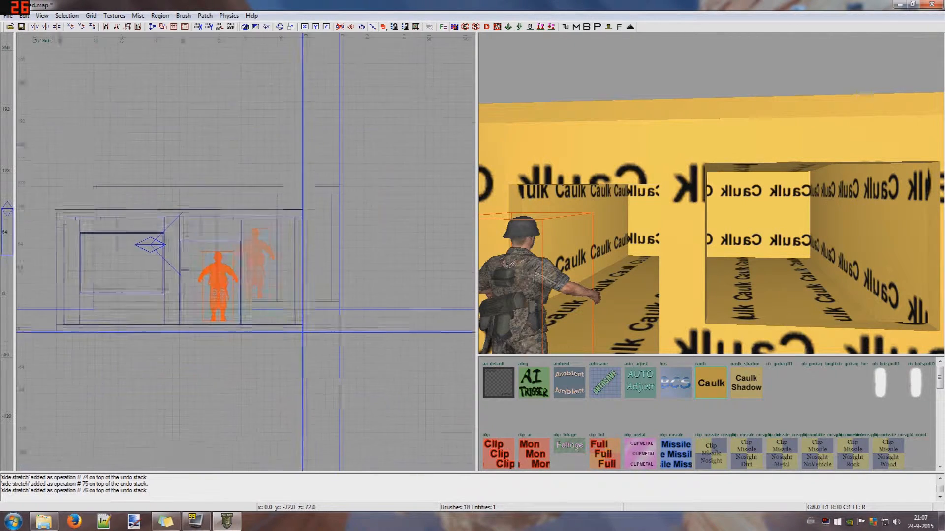
key("ctrl+Tab")
key("ctrl+Tab")
key("ctrl+Tab")
key("ctrl+Tab")
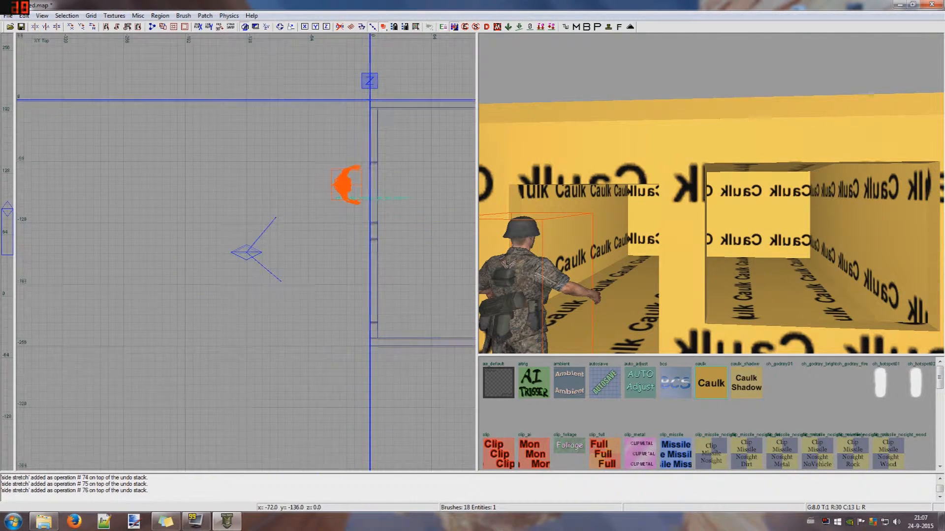
right_click_drag(260, 277, 197, 325)
key("ctrl+s")
left_click(510, 305)
right_click_drag(522, 229, 571, 191)
mouse_move(724, 235)
right_mouse_down()
mouse_move(702, 231)
mouse_move(704, 258)
mouse_move(713, 209)
mouse_move(724, 235)
mouse_move(738, 185)
mouse_move(762, 190)
mouse_move(709, 196)
mouse_move(743, 196)
mouse_move(712, 220)
mouse_move(738, 222)
mouse_move(723, 256)
mouse_move(721, 221)
mouse_move(743, 217)
mouse_move(726, 192)
right_mouse_up()
Duplicate the 8-unit-thick ceiling slab and place the copy directly on top of it in the side view.
left_click(731, 181, "shift")
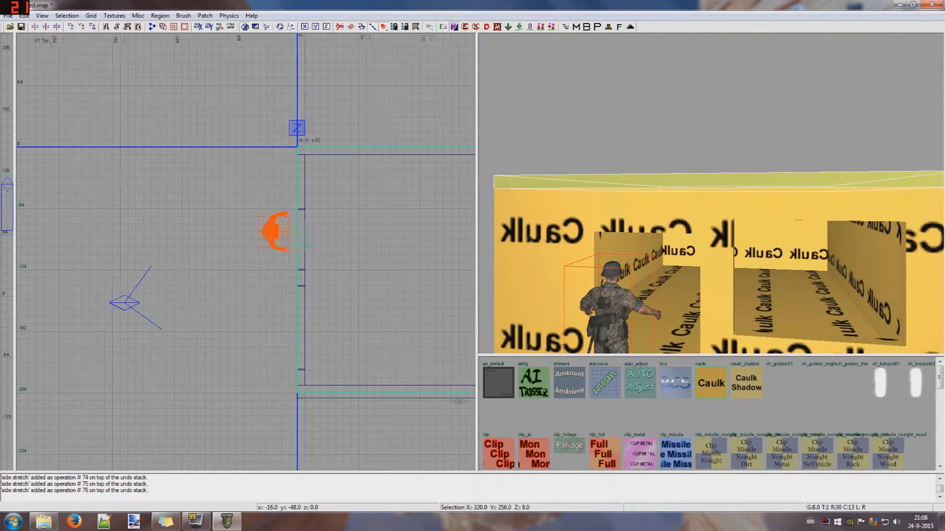
scroll(300, 199, "down", 2)
scroll(311, 199, "up", 3)
scroll(319, 208, "down", 1)
key("space")
left_click_drag(356, 223, 350, 218)
key("ctrl+Tab")
key("ctrl+Tab")
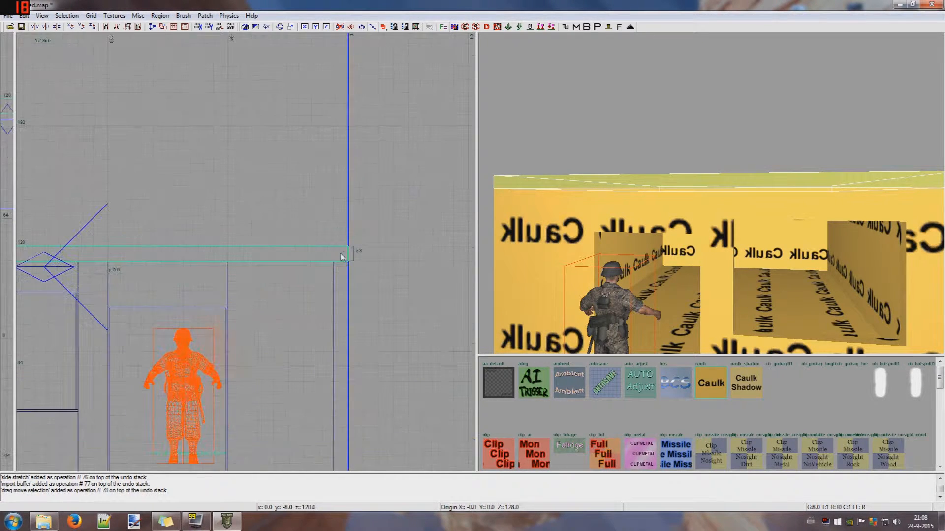
left_click_drag(342, 251, 343, 244)
scroll(343, 252, "up", 2)
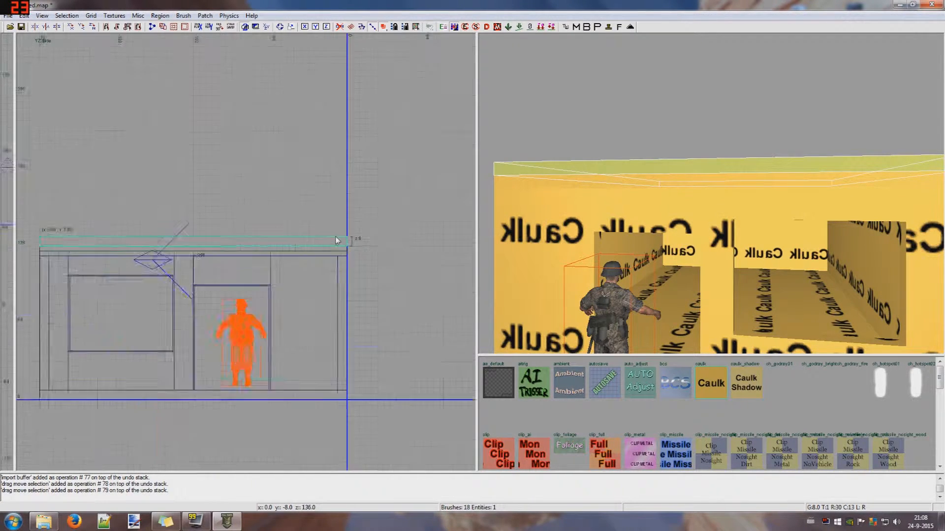
Split the upper slab into two half-width copies and raise the doorway-side half's inner edge into a slope with a 128-unit total height.
left_click_drag(376, 242, 227, 246)
right_click_drag(224, 246, 273, 257)
key("space")
mouse_move(117, 260)
left_mouse_down()
mouse_move(278, 255)
mouse_move(247, 251)
mouse_move(250, 100)
left_mouse_up()
right_click_drag(255, 113, 264, 139)
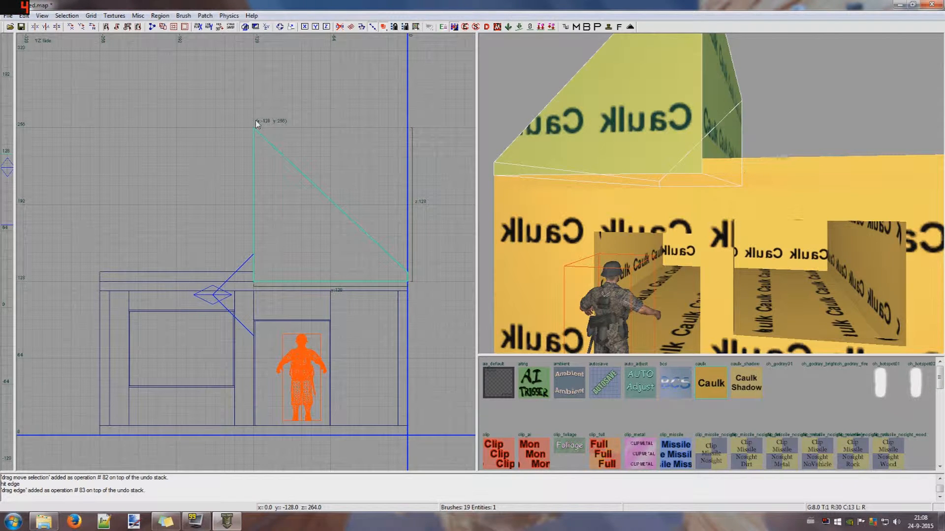
key("Escape")
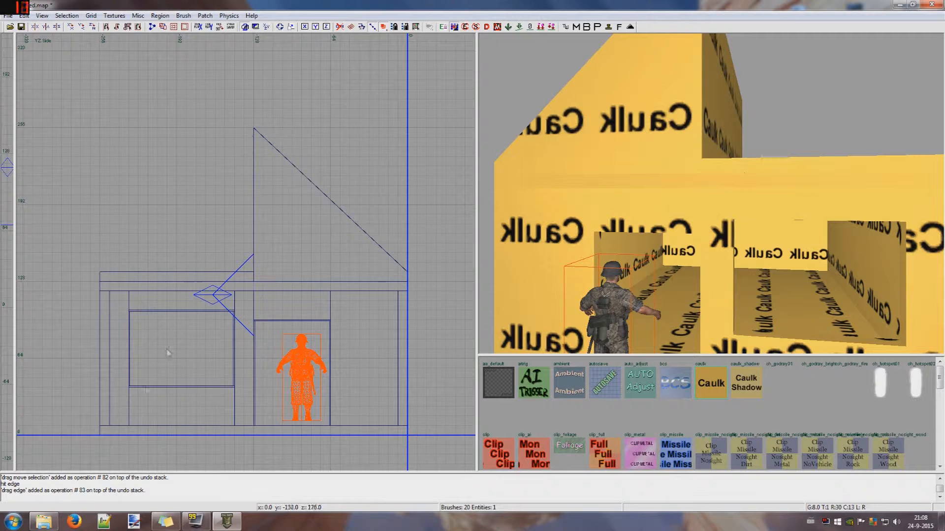
left_click(5, 517)
left_click(54, 315)
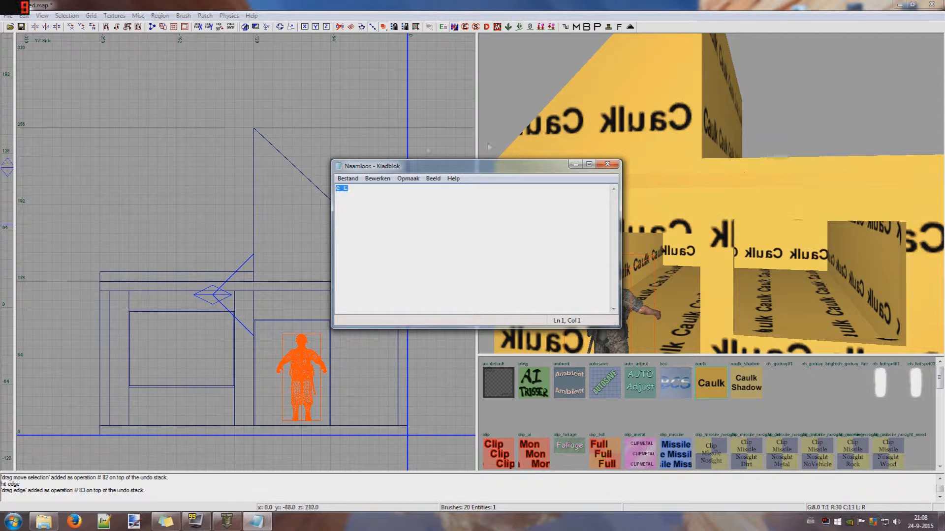
left_click(617, 165)
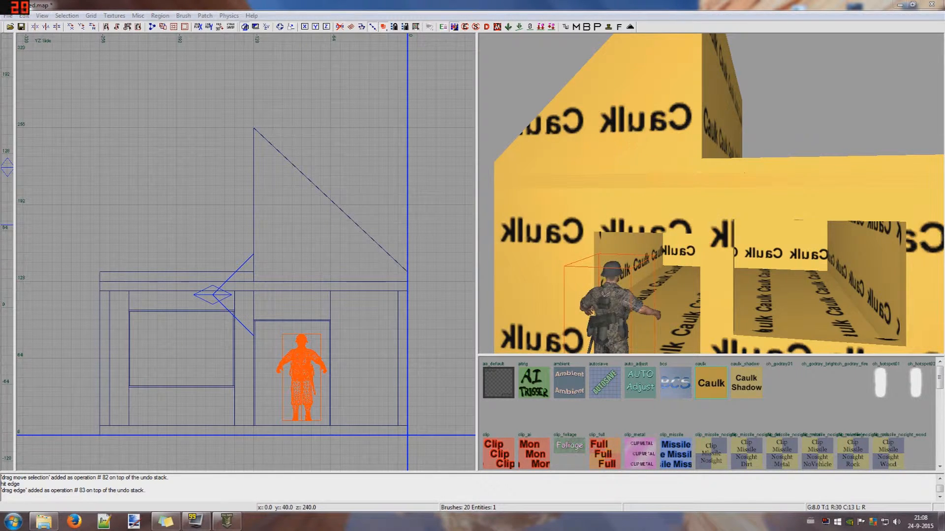
Raise the inner edge of the window-side roof slab to meet the other half's peak, completing the gable roof.
key("Down")
left_click(618, 145, "shift")
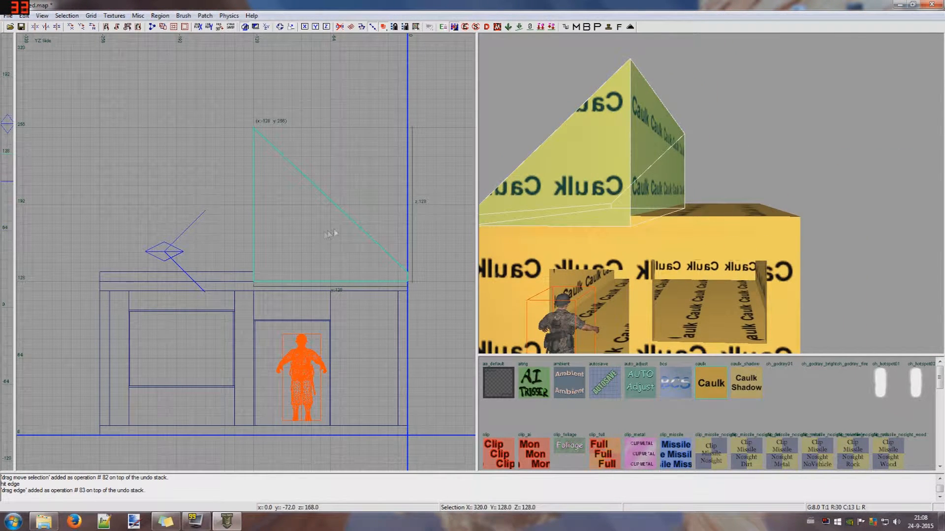
key("Escape")
left_click(654, 222, "shift")
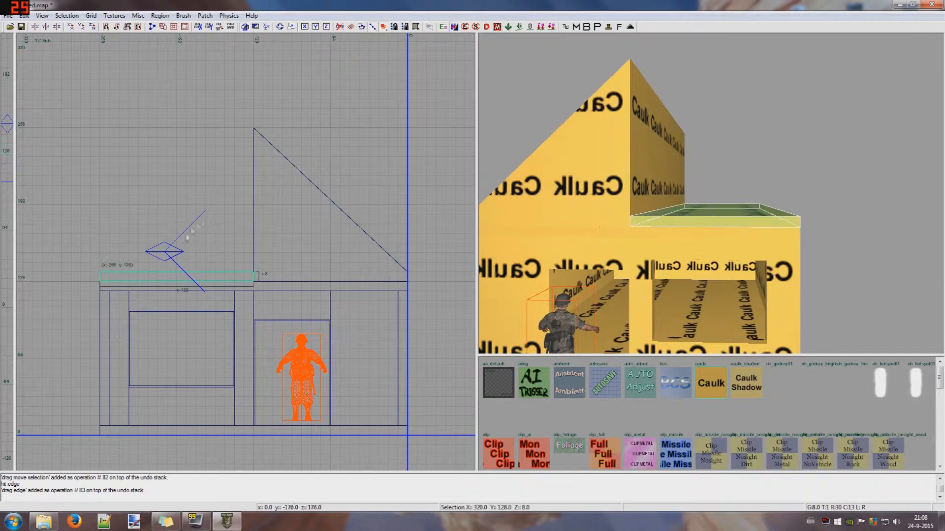
left_click_drag(256, 275, 255, 129)
key("Escape")
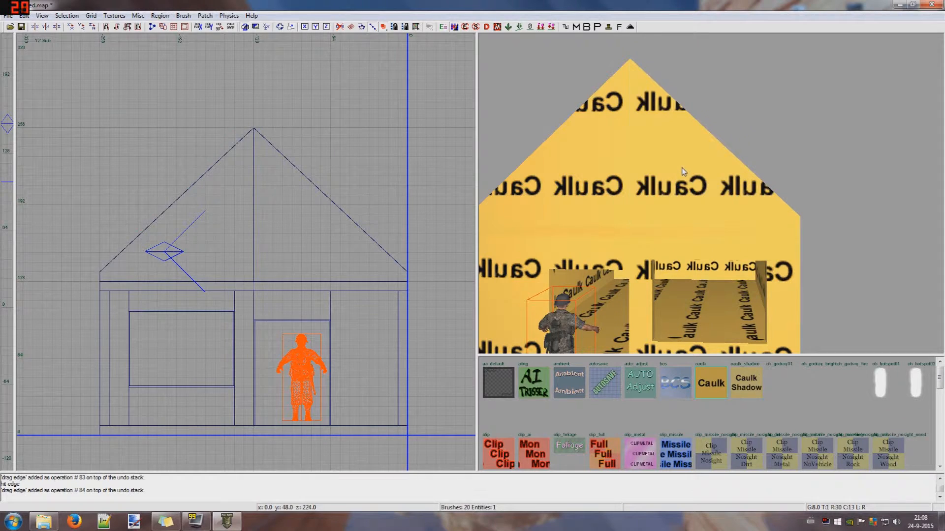
Pull the front face of both roof halves inward by 8 units in the top view, leaving them 312 units long.
left_click(682, 171, "shift")
left_click(551, 170, "shift")
key("ctrl+Tab")
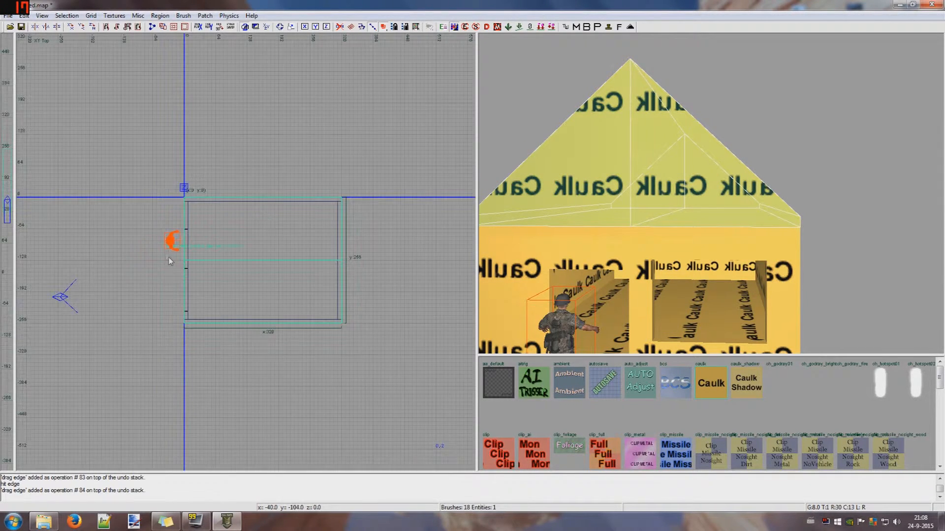
scroll(170, 260, "up", 6)
left_click_drag(193, 275, 210, 270)
key("Escape")
Duplicate the doorway-side roof half and shrink the copy into a thin front gable panel projecting slightly beyond the wall.
left_click(593, 193, "shift")
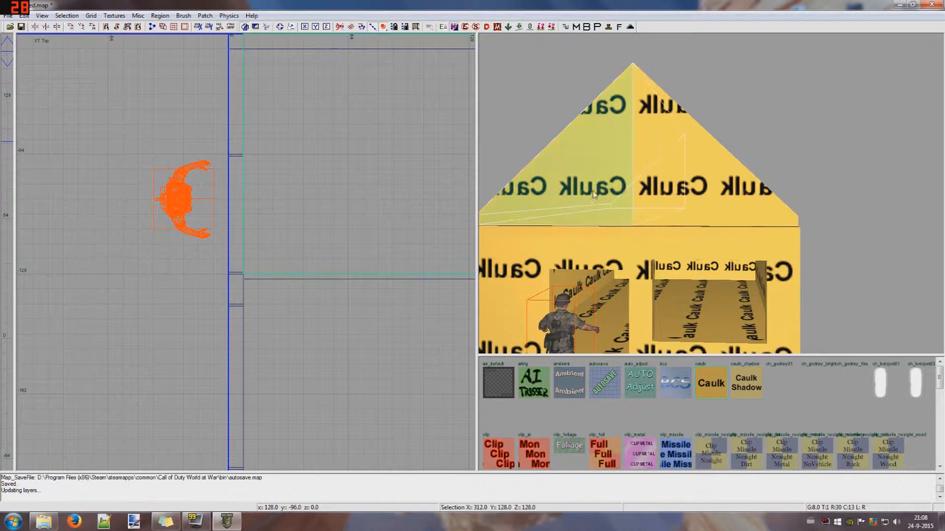
key("space")
left_click_drag(323, 242, 303, 224)
scroll(277, 215, "down", 5)
right_click_drag(277, 213, 123, 202)
left_click_drag(354, 210, 112, 209)
scroll(112, 210, "up", 8)
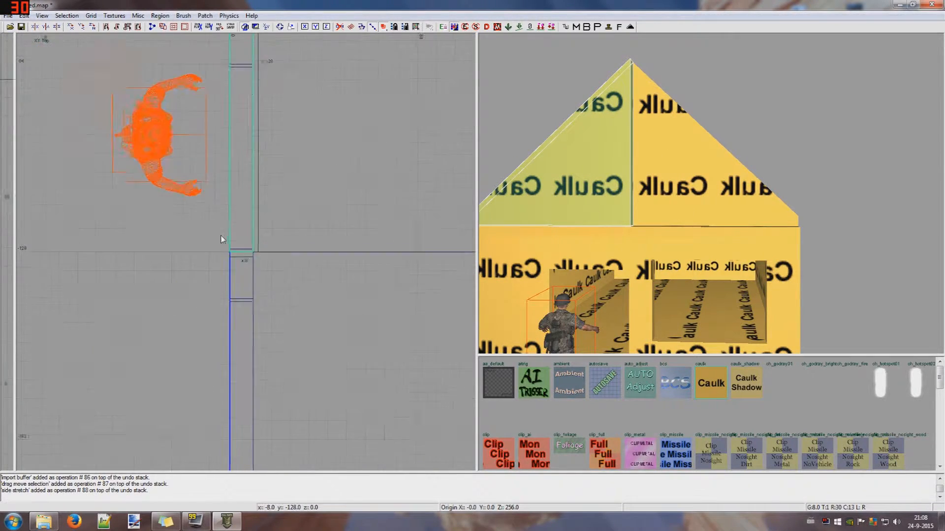
left_click_drag(214, 231, 204, 232)
scroll(204, 232, "down", 5)
mouse_move(245, 223)
right_mouse_down()
mouse_move(224, 322)
mouse_move(252, 192)
right_mouse_up()
key("Escape")
Duplicate the window-side roof half, align the copy with the front wall and shrink it into a thin gable panel.
left_click(689, 189, "shift")
scroll(231, 274, "down", 3)
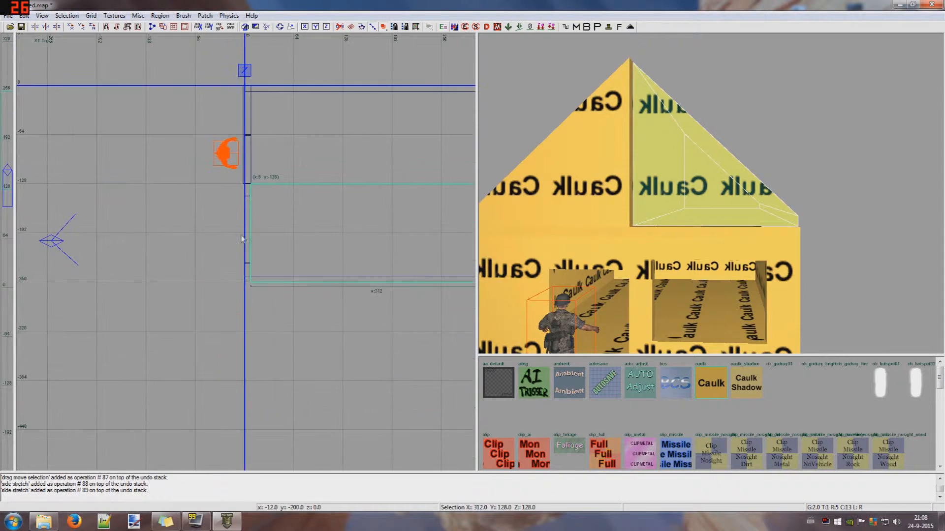
scroll(253, 194, "up", 4)
key("4")
key("space")
left_click_drag(324, 207, 312, 194)
scroll(312, 194, "down", 4)
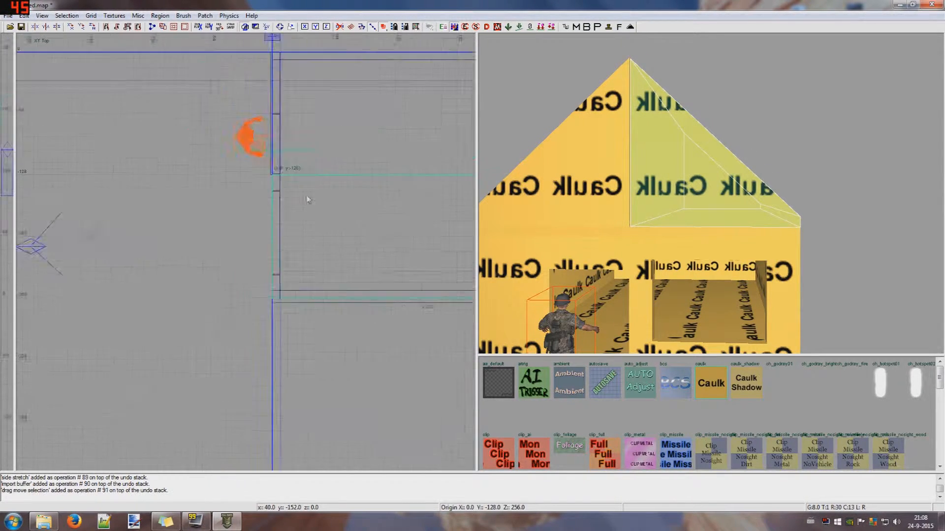
right_click_drag(312, 194, 123, 152)
left_click_drag(361, 186, 127, 183)
Extend the window-side gable panel's front face 2 units beyond the wall, making the panel 10 units thick.
right_click_drag(66, 147, 185, 182)
scroll(185, 182, "up", 5)
key("2")
scroll(231, 204, "up", 6)
left_click_drag(278, 195, 264, 194)
key("Escape")
key("4")
right_click_drag(600, 212, 684, 210)
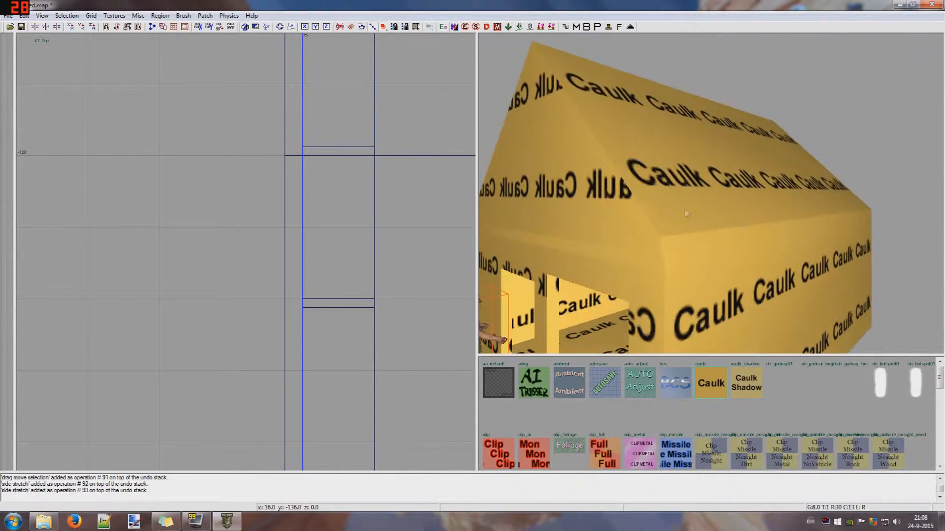
Extend the eave edge of the window-side front gable panel outward by 1 unit past the side wall.
left_click(648, 238, "shift")
scroll(242, 219, "down", 8)
right_click_drag(241, 220, 278, 221)
scroll(277, 196, "up", 8)
mouse_move(276, 146)
right_mouse_down()
mouse_move(281, 225)
mouse_move(270, 197)
right_mouse_up()
scroll(269, 148, "up", 5)
key("1")
scroll(269, 146, "down", 4)
left_click_drag(269, 144, 271, 154)
key("Escape")
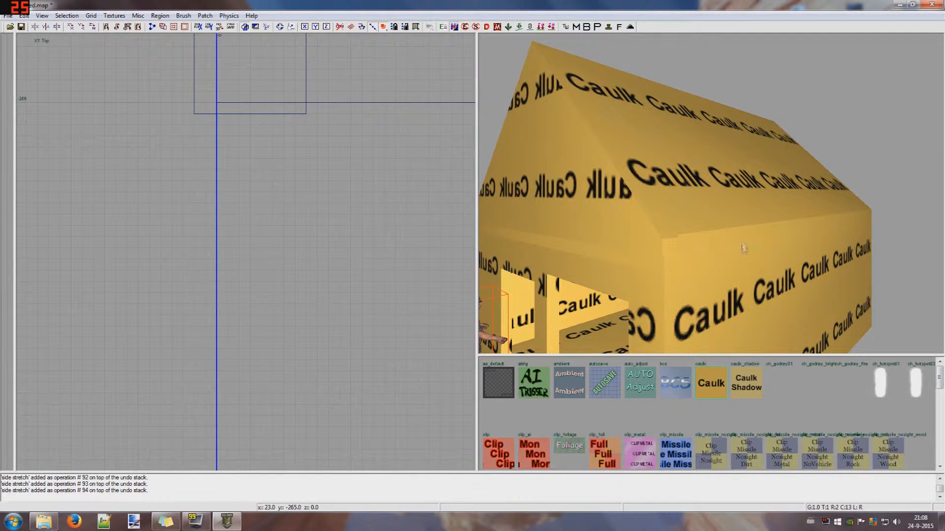
Extend the window-side roof half outward by 1 unit so it overhangs the side wall at 129 units wide.
left_click(743, 249, "shift")
left_click_drag(331, 155, 332, 166)
scroll(339, 148, "down", 9)
right_click_drag(369, 138, 344, 157)
key("Escape")
Select both roof halves and pull their rear face inward by 8 units, leaving them 304 units long.
left_click(688, 148, "shift")
scroll(212, 136, "down", 6)
key("4")
scroll(208, 99, "up", 5)
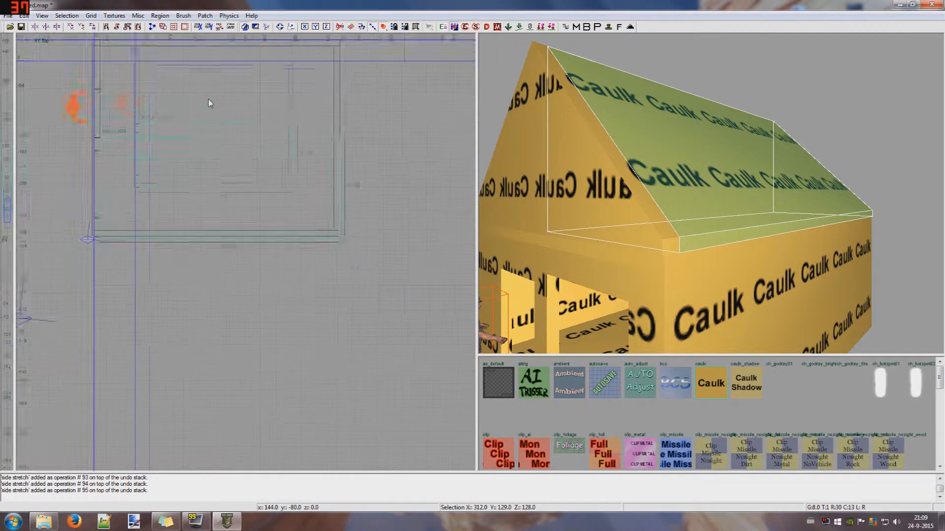
left_click(214, 109, "shift")
scroll(424, 159, "up", 4)
left_click_drag(472, 160, 456, 160)
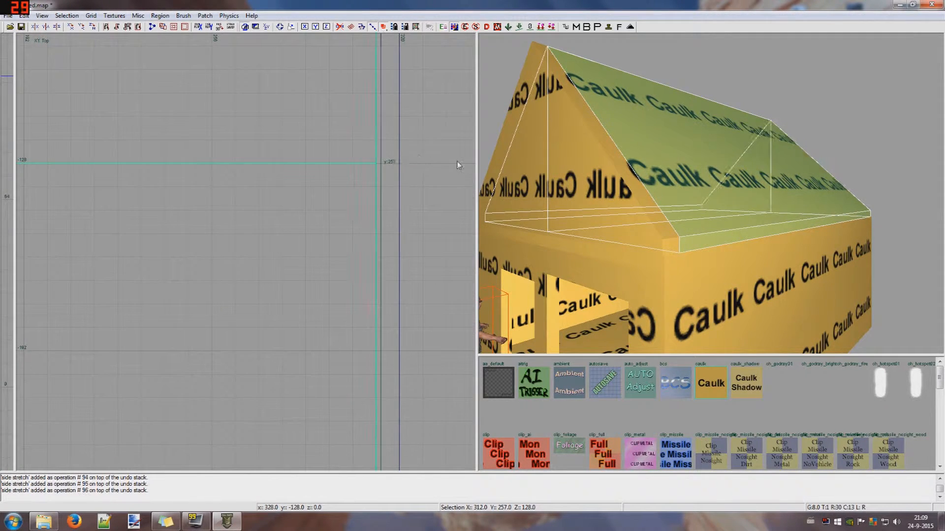
key("Escape")
Duplicate both front gable panels and place the copies at the rear end of the roof.
left_click(559, 181, "shift")
scroll(284, 179, "down", 3)
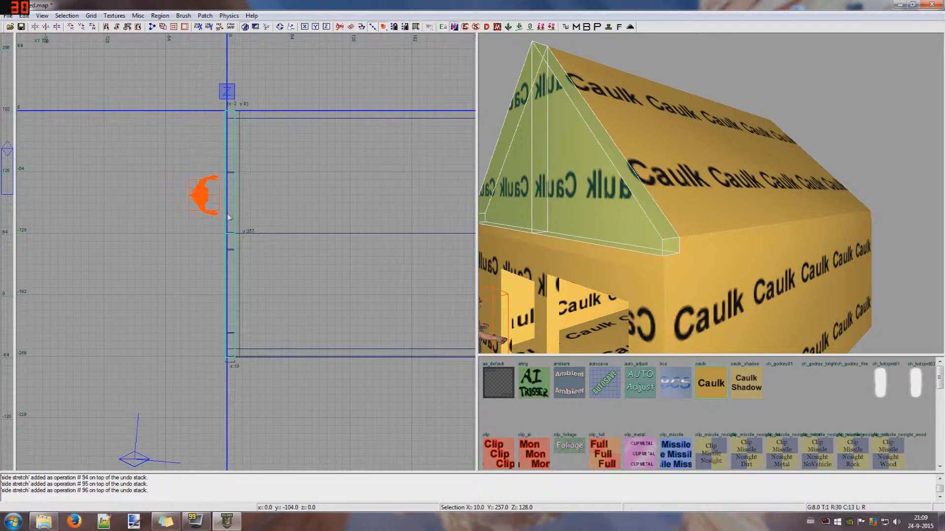
key("ctrl+v")
mouse_move(235, 225)
left_mouse_down()
mouse_move(365, 217)
mouse_move(339, 215)
mouse_move(327, 228)
mouse_move(344, 223)
left_mouse_up()
scroll(375, 220, "up", 8)
scroll(344, 223, "down", 2)
key("Escape")
left_click(642, 222, "shift")
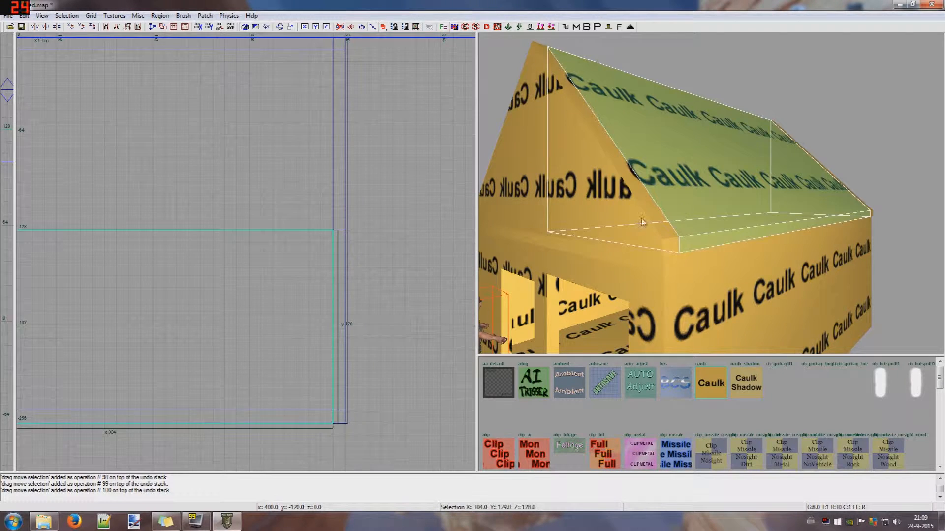
key("Escape")
Extend the eave edge of the doorway-side roof half outward by 1 unit past the side wall.
mouse_move(702, 200)
right_mouse_down()
mouse_move(664, 197)
mouse_move(706, 195)
right_mouse_up()
left_click(662, 173, "shift")
scroll(240, 267, "down", 5)
right_click_drag(239, 267, 207, 250)
scroll(206, 250, "up", 16)
key("1")
left_click_drag(214, 295, 223, 275)
key("Escape")
Extend the doorway-side front and rear gable panels outward by 1 unit to line up with the roof edge.
left_click(633, 256, "shift")
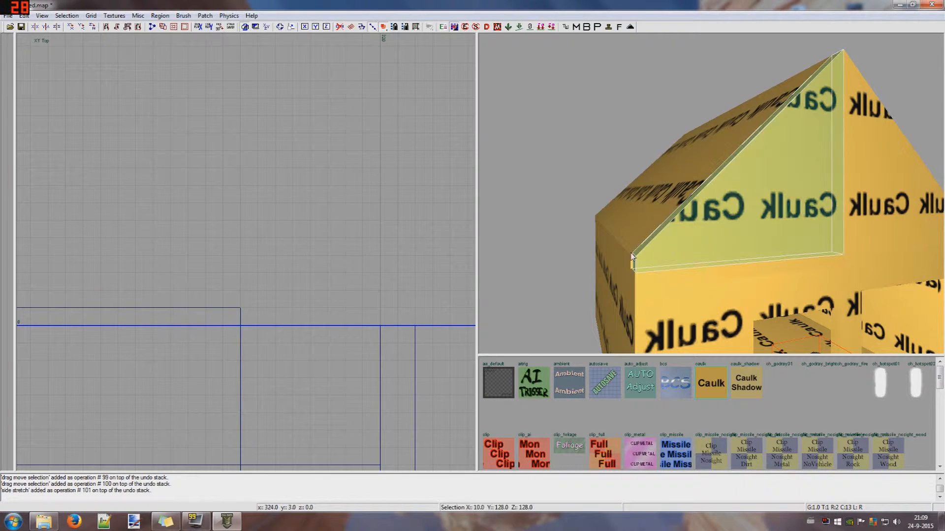
scroll(249, 305, "down", 2)
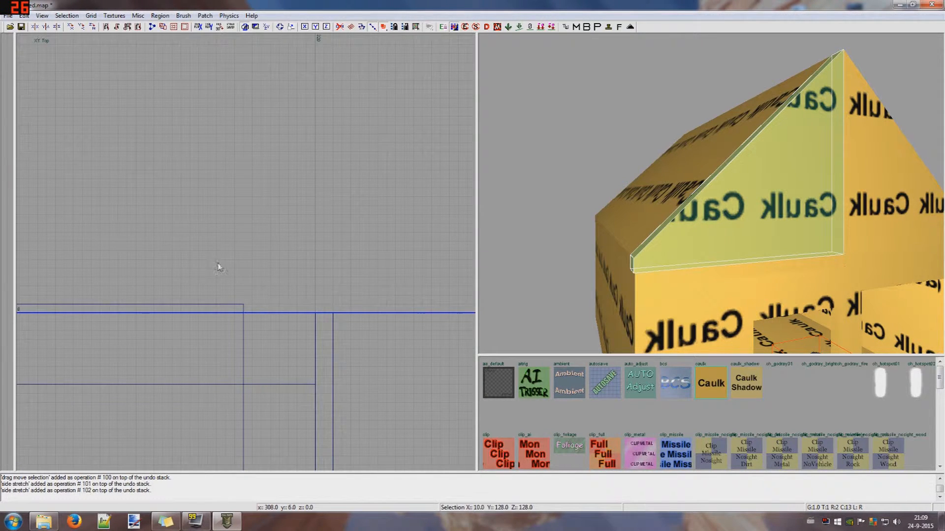
key("Escape")
left_click(315, 315, "shift")
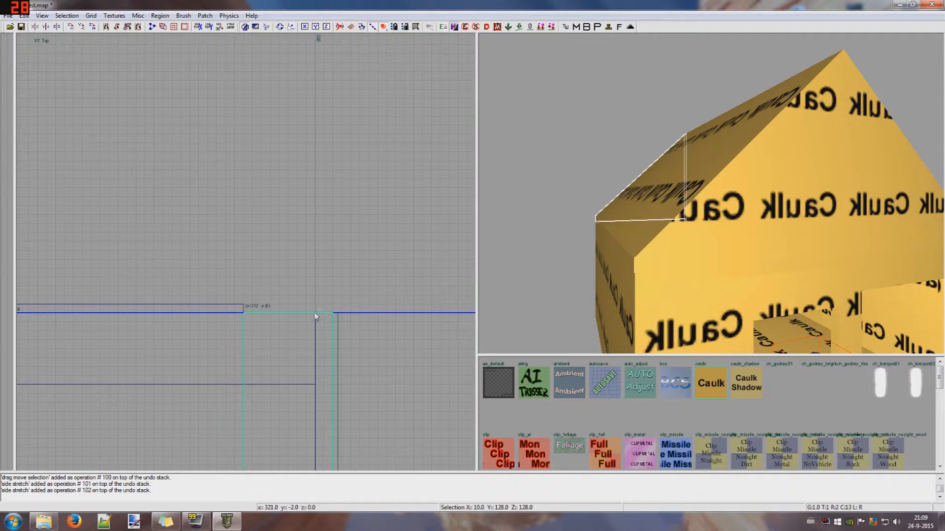
key("Escape")
mouse_move(550, 267)
right_mouse_down()
mouse_move(561, 291)
mouse_move(551, 280)
right_mouse_up()
scroll(261, 258, "down", 8)
Select the whole doorway-side roof with both gable panels and extend its eave outward by 1 more unit.
key("4")
scroll(262, 267, "up", 5)
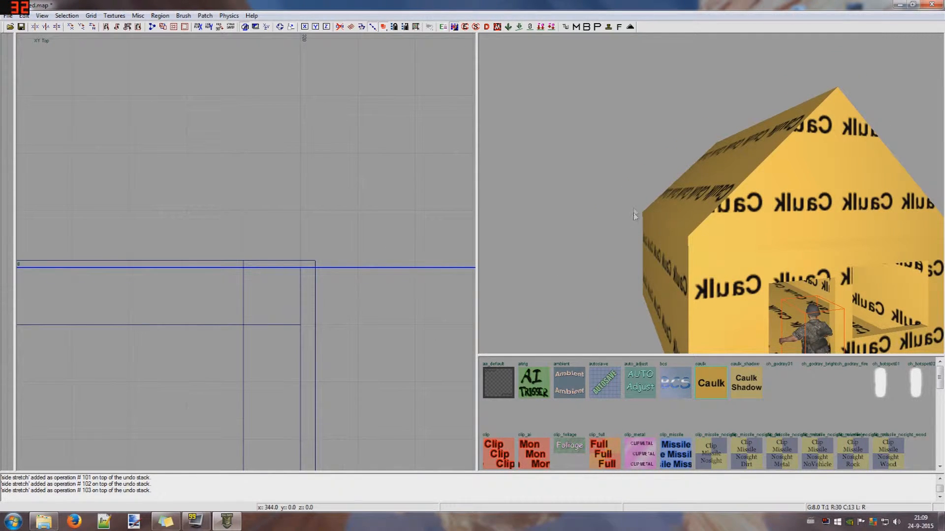
left_click(707, 226, "shift")
mouse_move(707, 226)
right_mouse_down()
mouse_move(732, 228)
mouse_move(806, 279)
right_mouse_up()
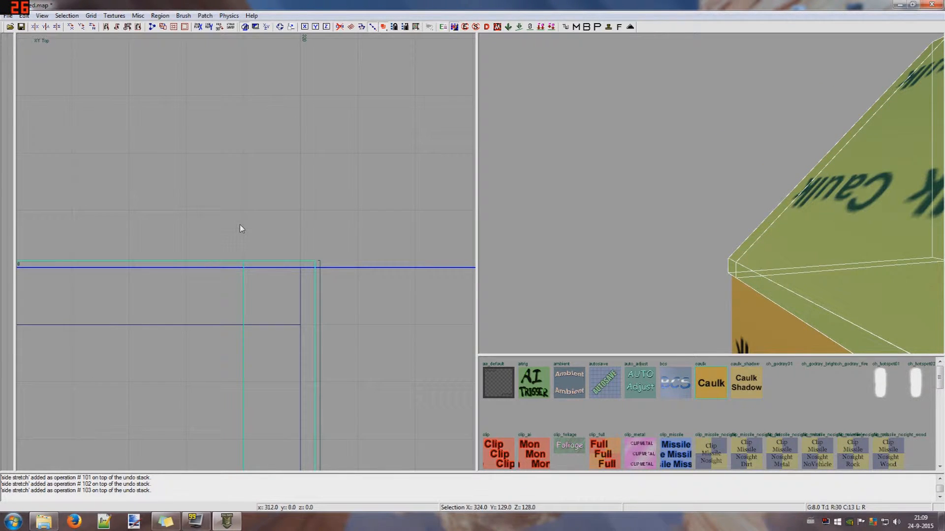
left_click_drag(242, 221, 242, 217)
key("Escape")
scroll(702, 225, "down", 8)
right_click_drag(699, 225, 733, 227)
right_click_drag(696, 321, 700, 192)
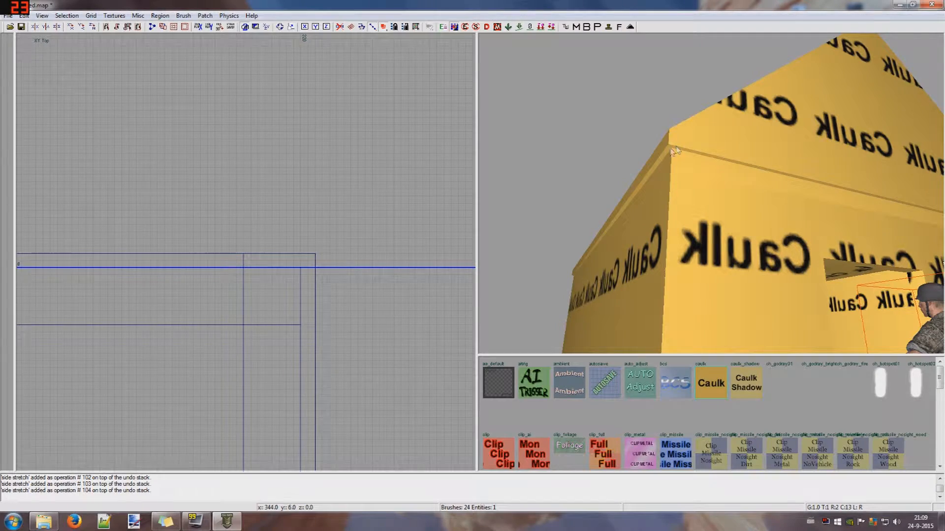
Select the exterior faces of the doorway-side wall, the floor edge and the front wall pieces around the doorway and window.
key("ctrl+s")
key("Escape")
right_click_drag(659, 196, 713, 210)
left_click(708, 244, "shift")
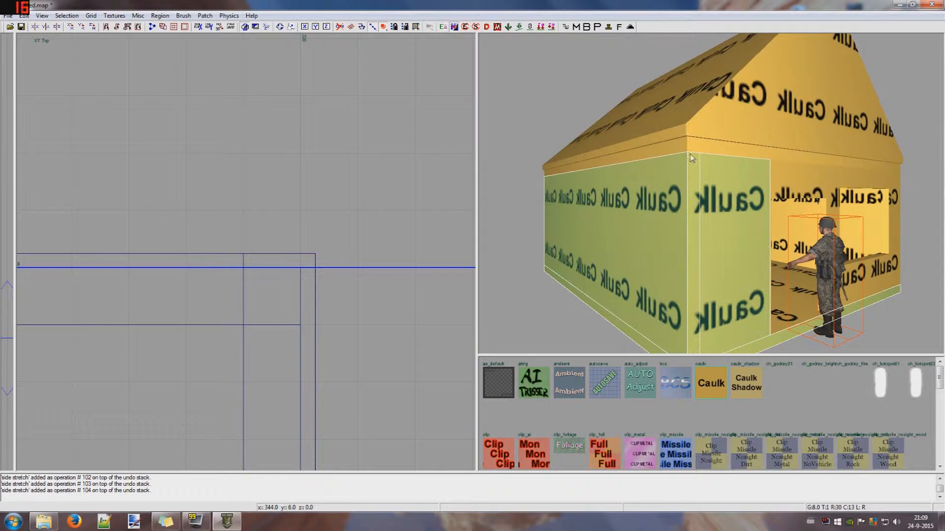
right_click_drag(686, 160, 694, 161)
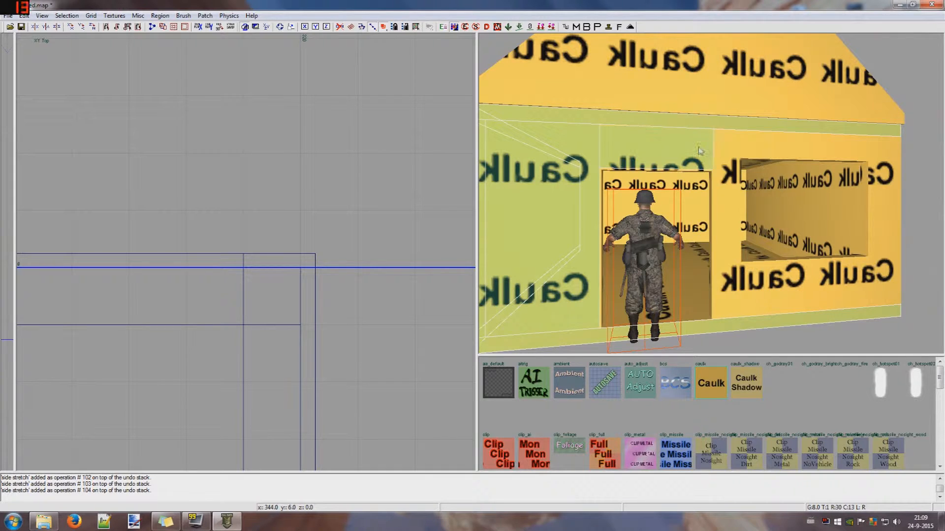
left_click_drag(690, 146, 770, 141, "shift")
left_click(883, 159, "shift")
left_click(832, 285, "shift")
right_click_drag(832, 284, 719, 231)
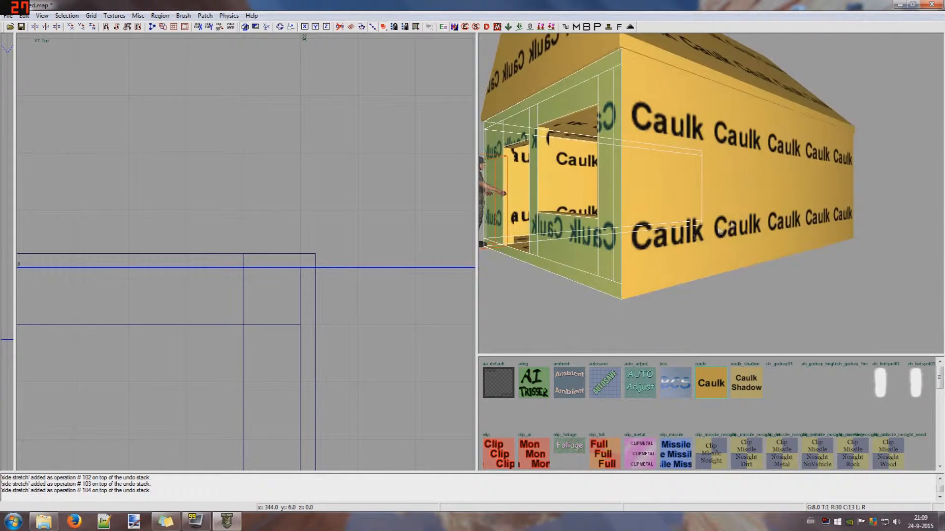
Add the exterior faces of the window-side and rear walls to the face selection.
left_click(656, 227, "shift")
right_click_drag(634, 63, 618, 254)
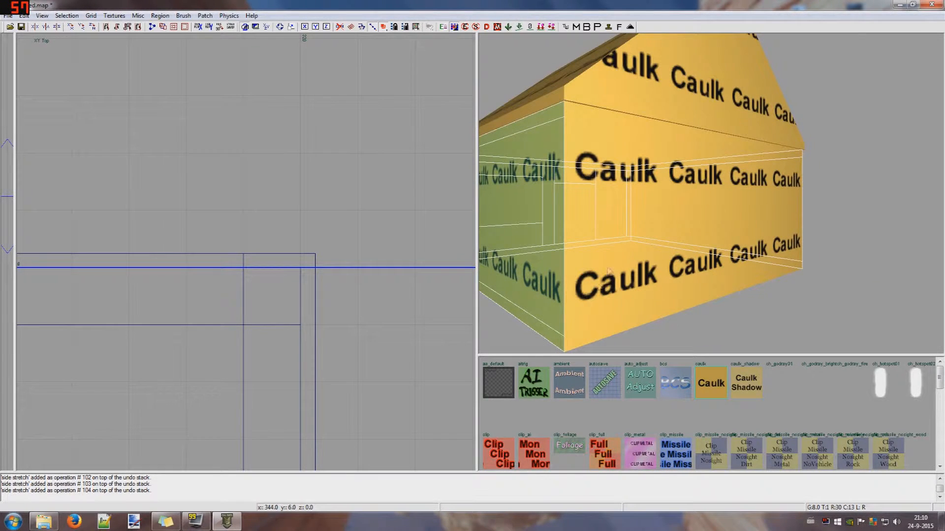
left_click(615, 193, "shift")
right_click_drag(626, 159, 635, 160)
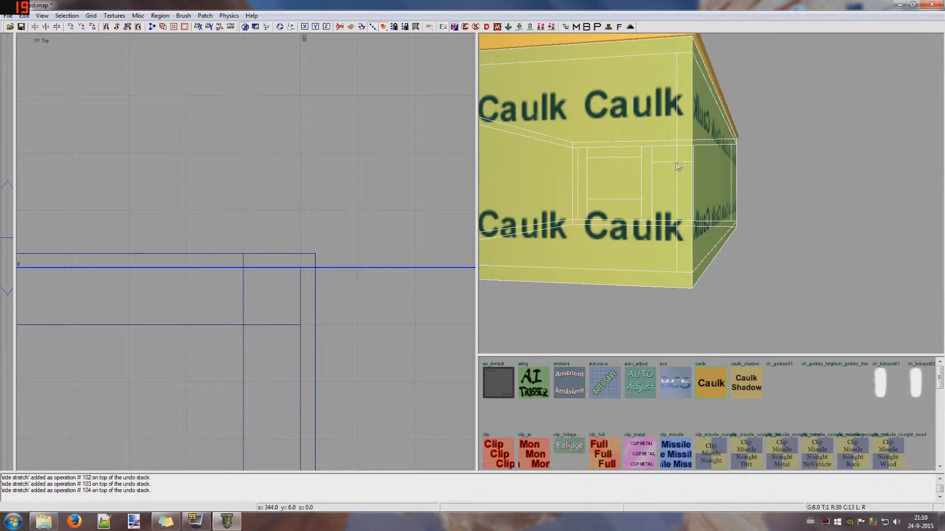
right_click_drag(674, 155, 668, 157)
scroll(257, 209, "down", 13)
right_click_drag(227, 232, 391, 210)
right_click_drag(777, 208, 733, 216)
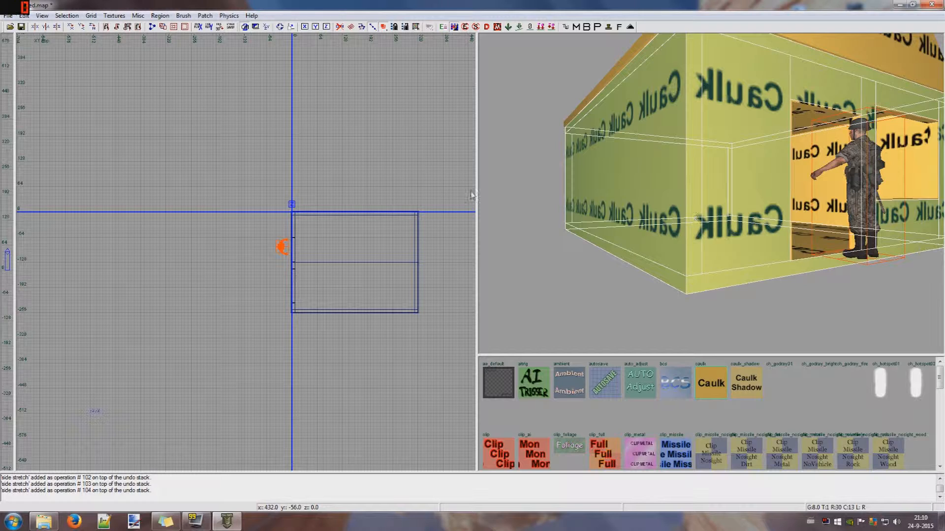
scroll(269, 205, "down", 2)
right_click_drag(269, 205, 247, 135)
mouse_move(735, 178)
right_mouse_down()
mouse_move(708, 181)
mouse_move(738, 177)
right_mouse_up()
List the exterior wall textures and apply berlin_wall_brick_crumbly to the selected wall faces.
left_click(115, 16)
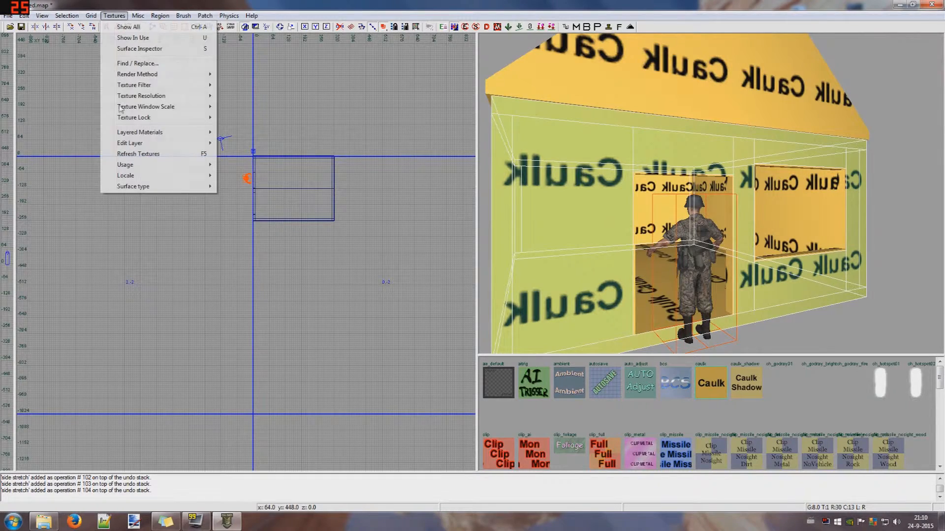
mouse_move(178, 166)
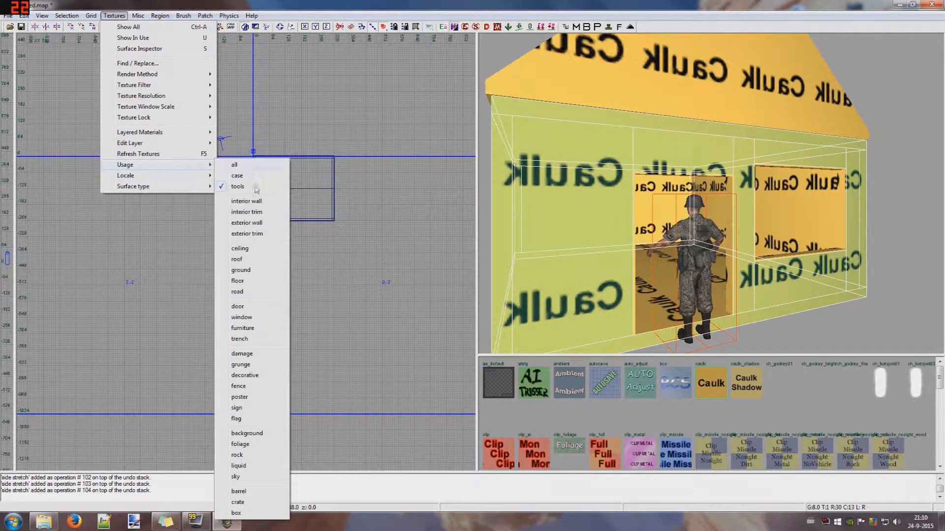
left_click(257, 227)
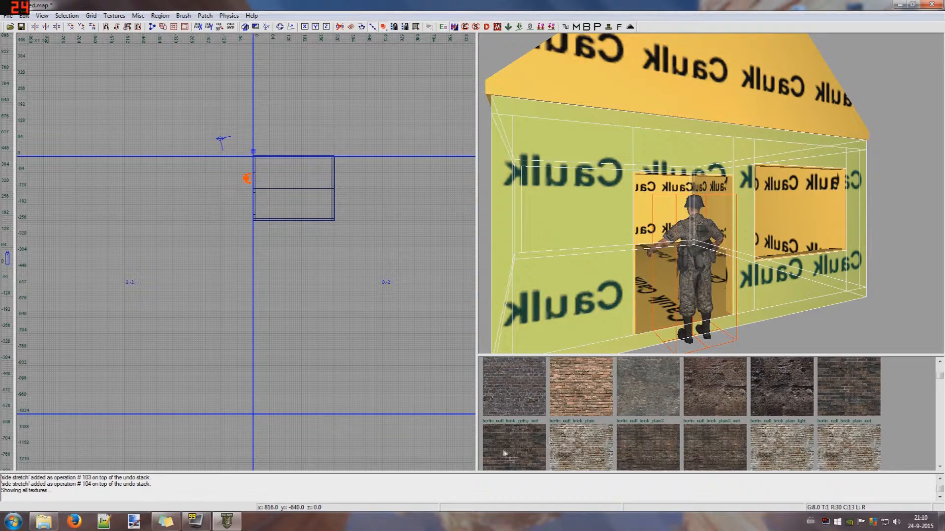
scroll(527, 438, "up", 2)
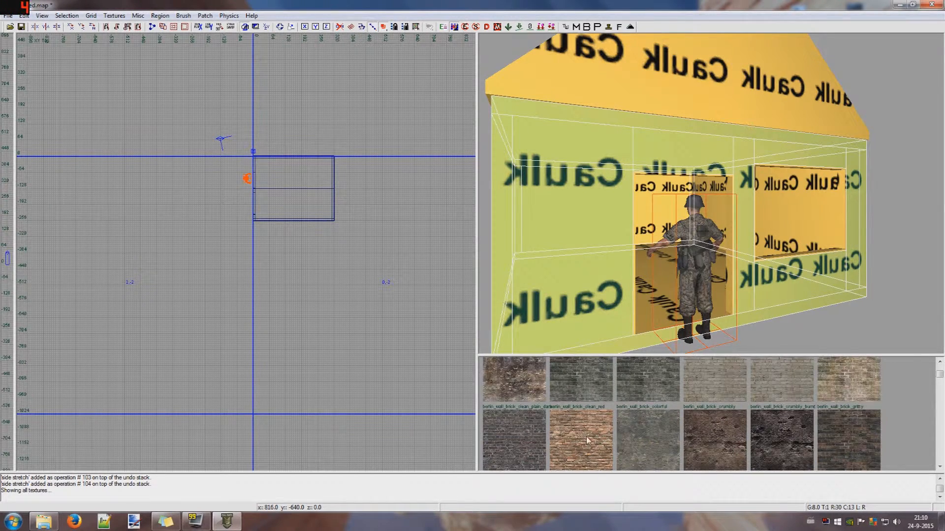
scroll(586, 436, "down", 2)
scroll(628, 431, "up", 2)
left_click(722, 412)
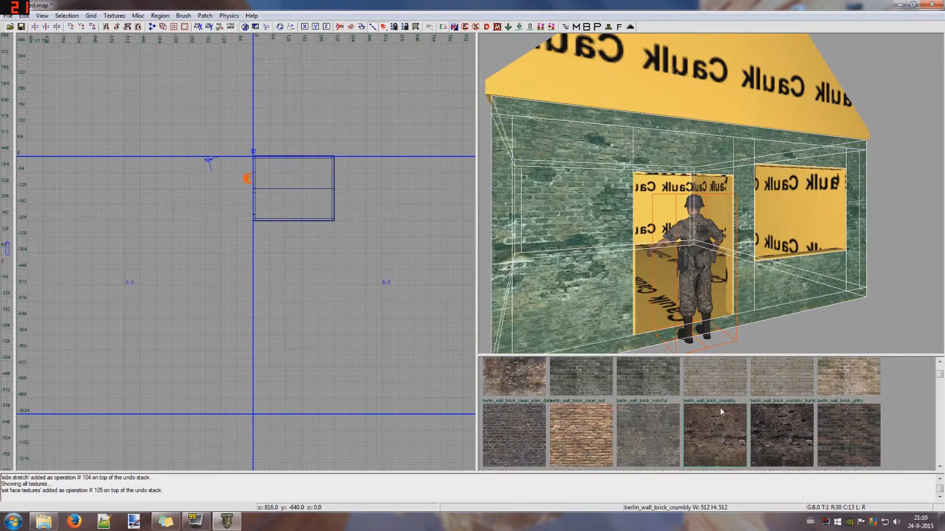
key("Escape")
Select the outer faces of the front and rear gables and the vertical eave edges on both sides of the roof.
right_click_drag(746, 286, 730, 236)
left_click(664, 121, "shift")
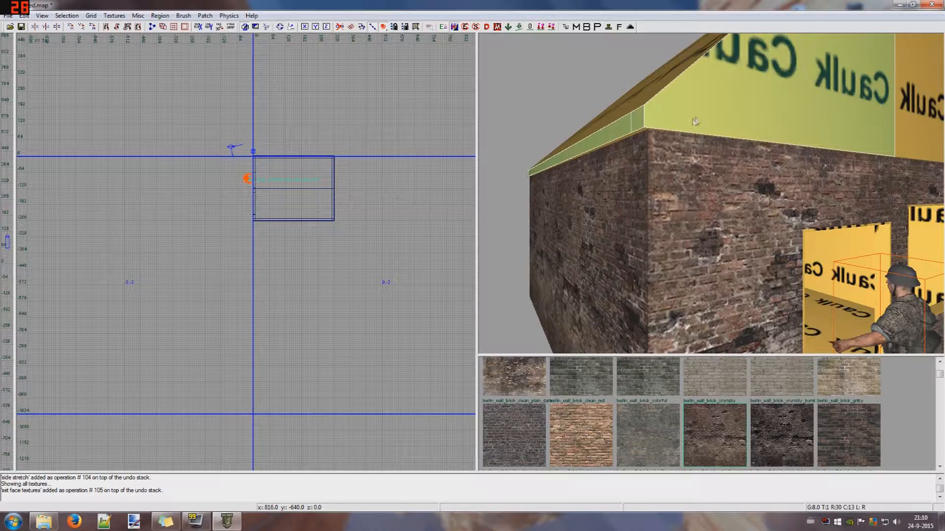
mouse_move(664, 123)
right_mouse_down()
mouse_move(694, 169)
mouse_move(600, 152)
mouse_move(576, 116)
mouse_move(678, 145)
right_mouse_up()
left_click(669, 141, "shift")
left_click(698, 159, "ctrl+shift")
left_click(607, 154, "ctrl+shift")
left_click(784, 147, "ctrl+shift")
mouse_move(809, 146)
right_mouse_down()
mouse_move(778, 147)
mouse_move(794, 144)
right_mouse_up()
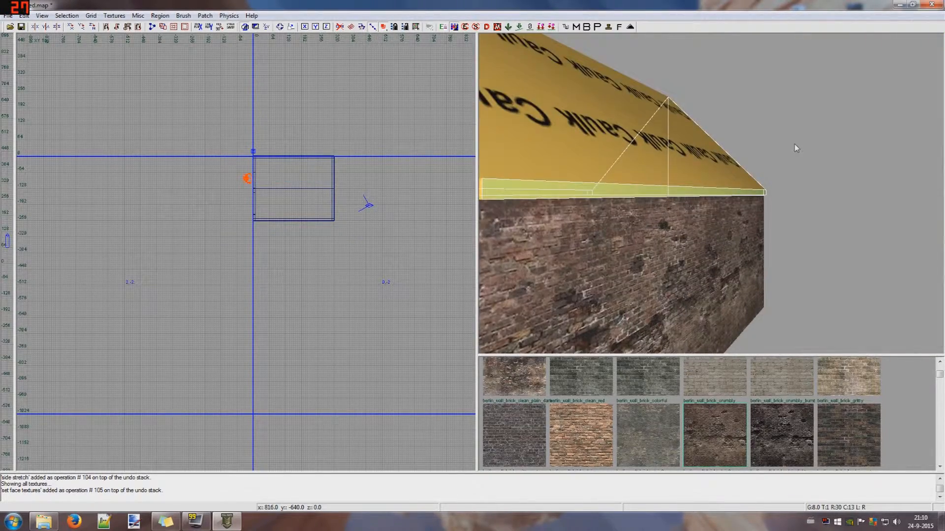
right_click_drag(734, 150, 730, 151)
left_click(641, 190, "ctrl+shift")
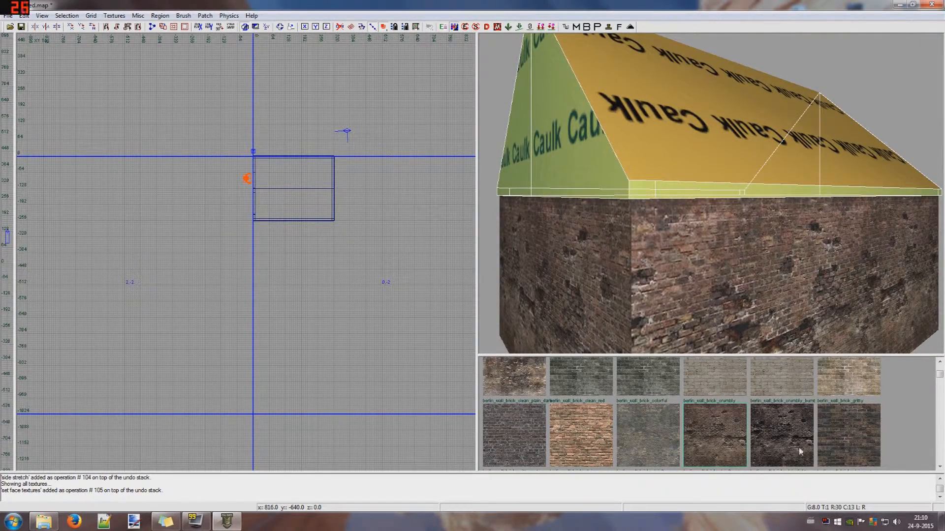
Compare dark brick textures on the selected gable and eave faces and apply berlin_wall_brick_crumbly_burnt.
left_click(776, 436)
left_click(845, 434)
right_click_drag(765, 258, 771, 279)
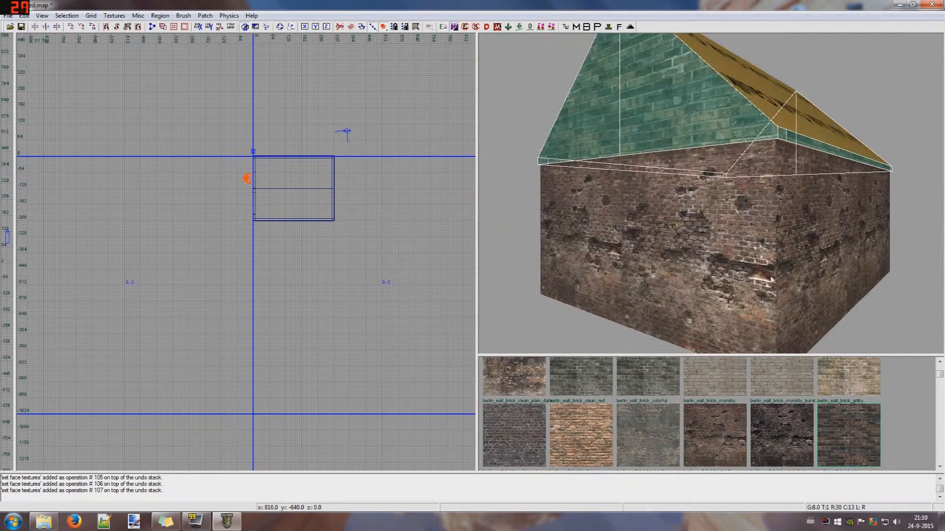
left_click(778, 436)
key("Escape")
Select the caulked underside faces of the roof overhang along the doorway-side wall and the adjoining front gable.
right_click_drag(765, 186, 761, 160)
left_click(755, 159, "ctrl+shift")
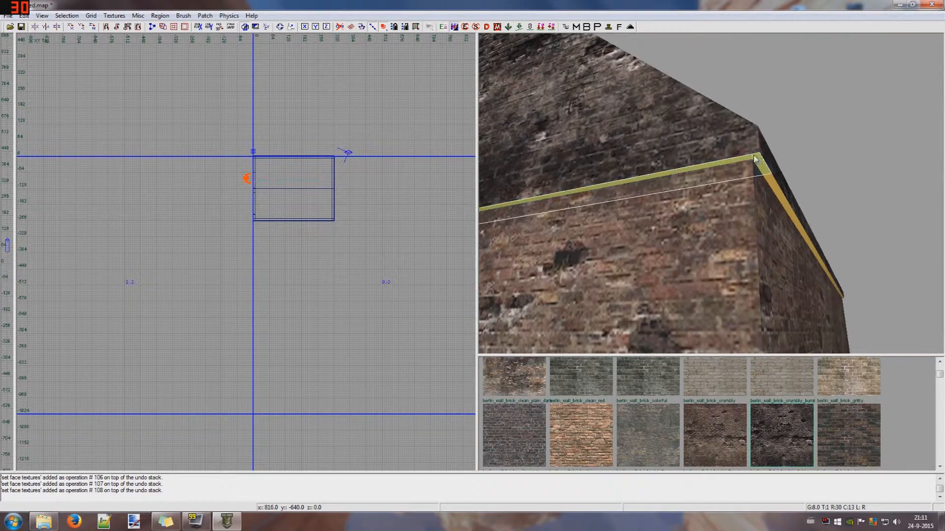
left_click(770, 188, "ctrl+shift")
right_click_drag(774, 194, 728, 136)
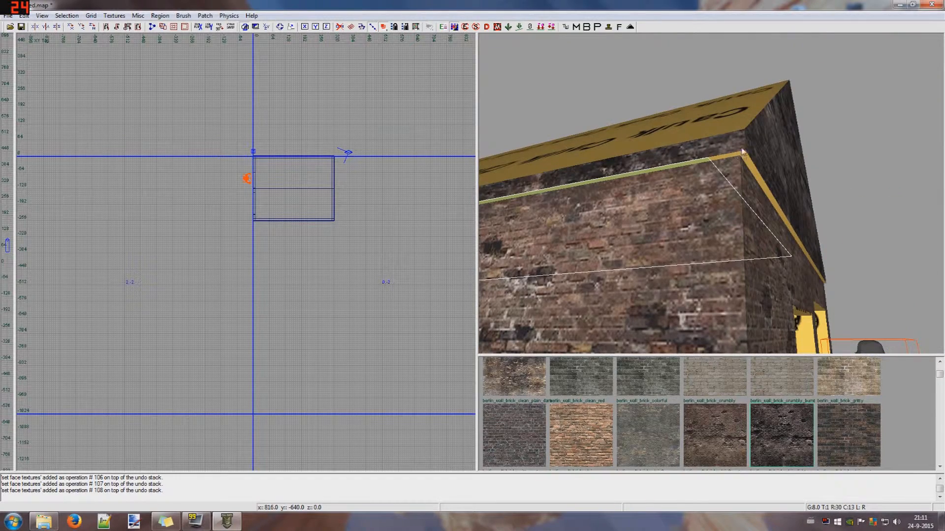
left_click(745, 157, "ctrl+shift")
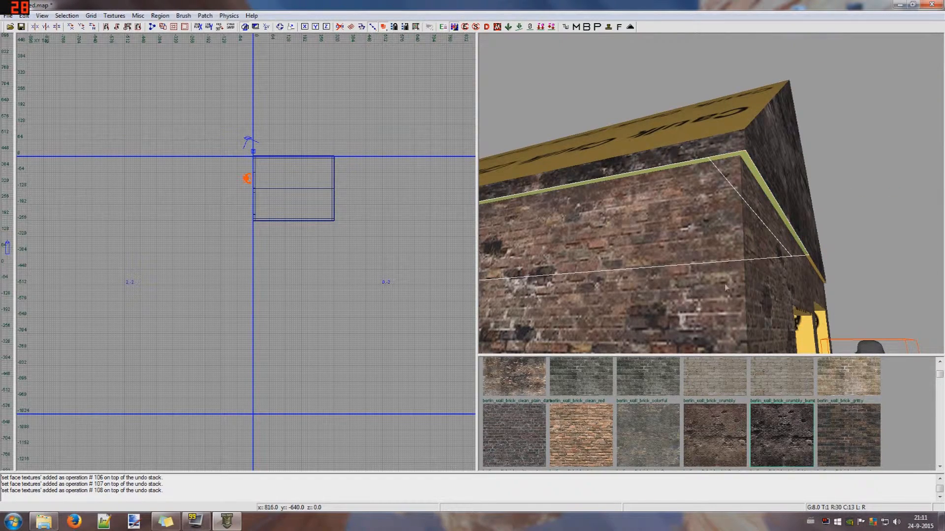
List the ceiling textures and apply berlin_ceilings_metal to the selected overhang undersides.
left_click(114, 16)
mouse_move(196, 176)
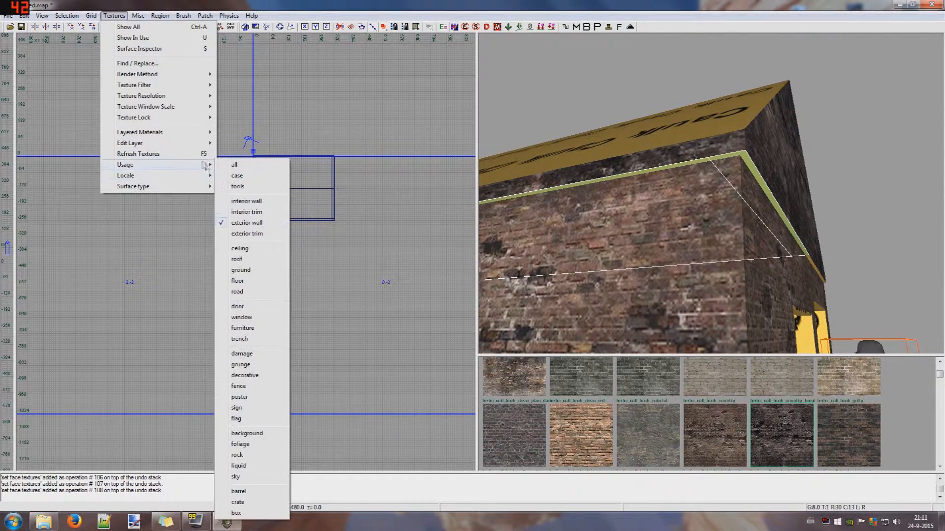
left_click(242, 250)
scroll(639, 414, "down", 4)
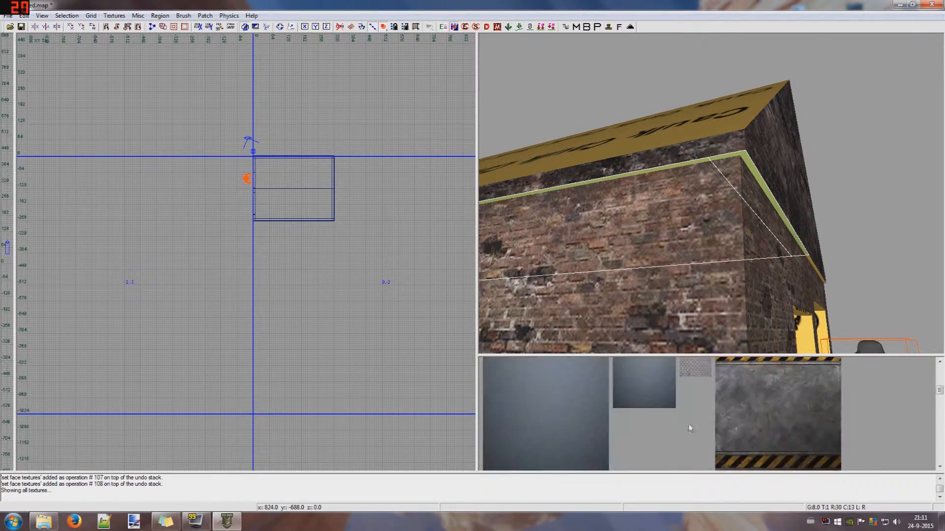
left_click(719, 404)
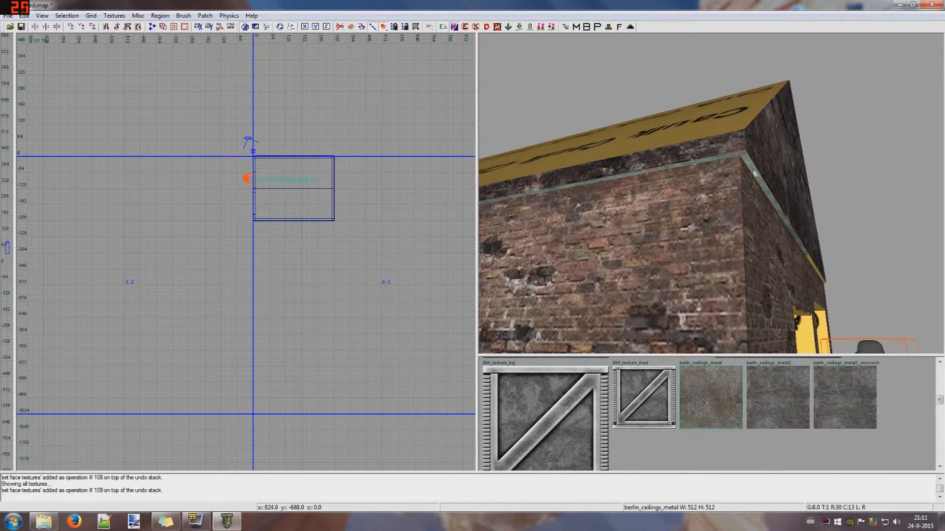
Select the remaining caulked undersides of the roof overhang and apply berlin_ceilings_metal to them.
right_click_drag(751, 177, 766, 85)
left_click(729, 49, "shift")
right_click_drag(728, 50, 687, 84)
left_click(766, 63, "shift")
right_click_drag(765, 63, 710, 95)
left_click(699, 97, "ctrl+shift")
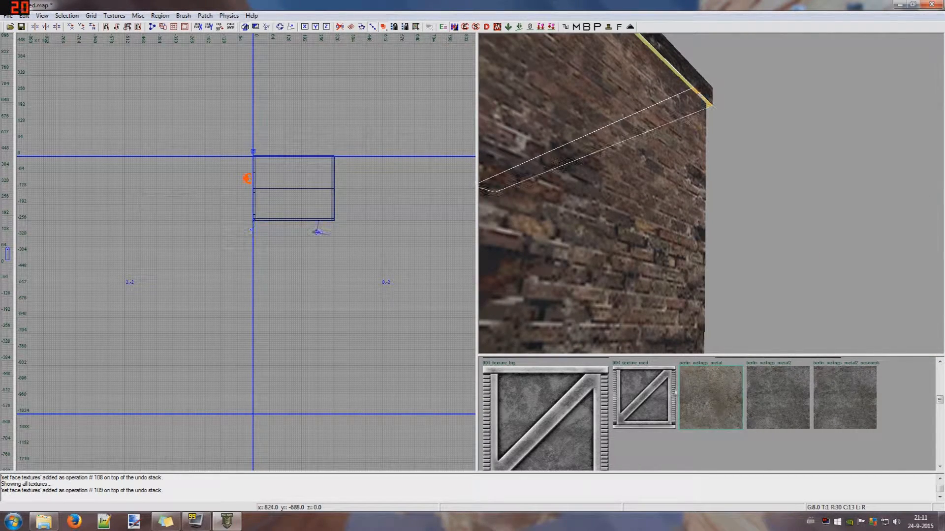
left_click(716, 407)
Select the caulked top faces of the roof slopes, list the roof textures and apply berlin_roofs_brick_slate4.
right_click_drag(730, 184, 727, 180)
left_click(682, 256, "ctrl+shift")
right_click_drag(682, 258, 661, 162)
left_click(719, 152, "ctrl+alt+shift")
right_click_drag(719, 152, 687, 163)
left_click(584, 147, "ctrl+alt+shift")
right_click_drag(583, 147, 628, 241)
left_click(581, 171, "ctrl+alt+shift")
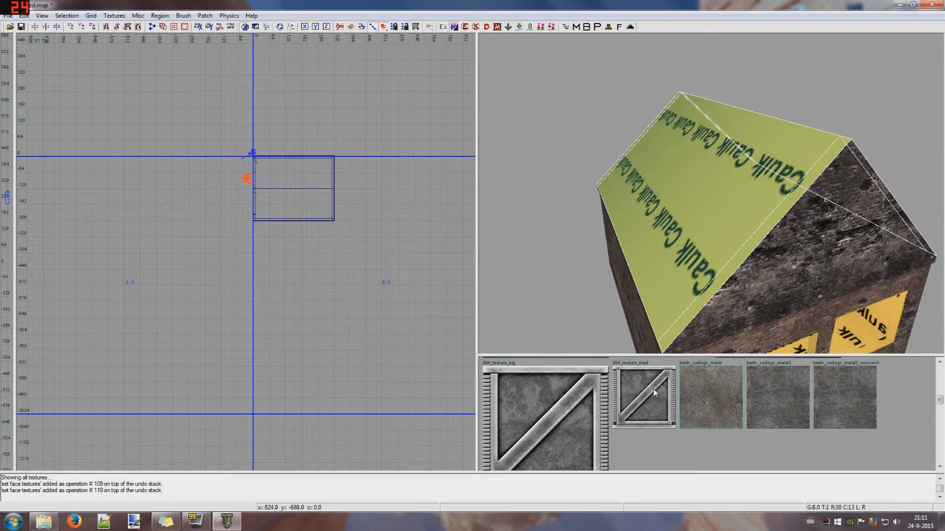
left_click(117, 17)
mouse_move(186, 164)
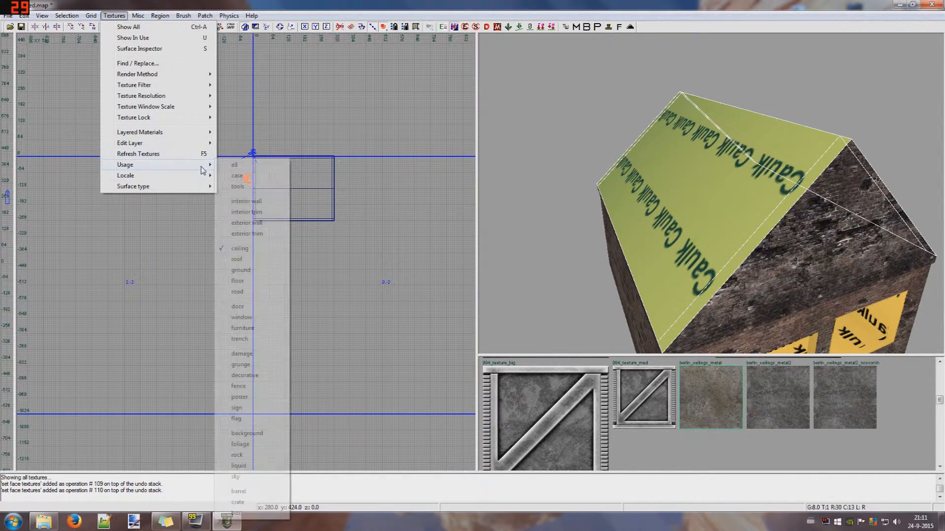
left_click(239, 260)
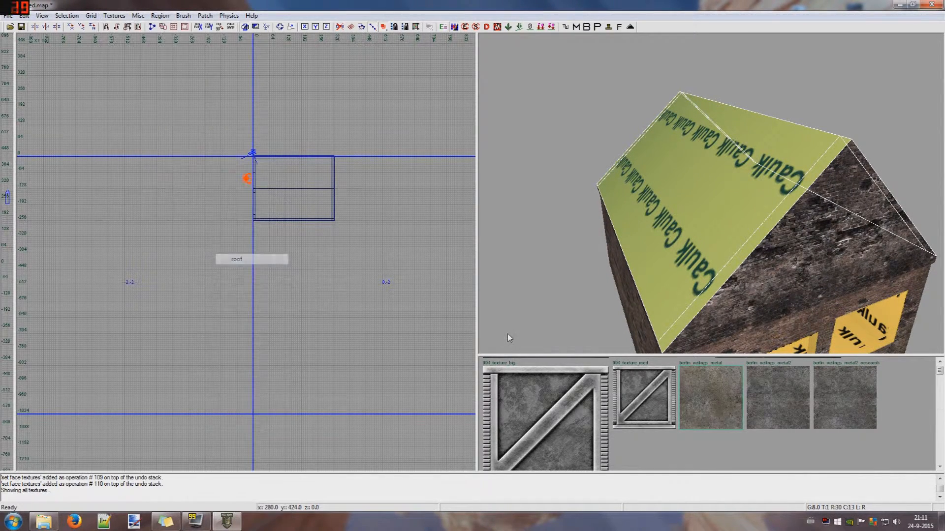
left_click(712, 405)
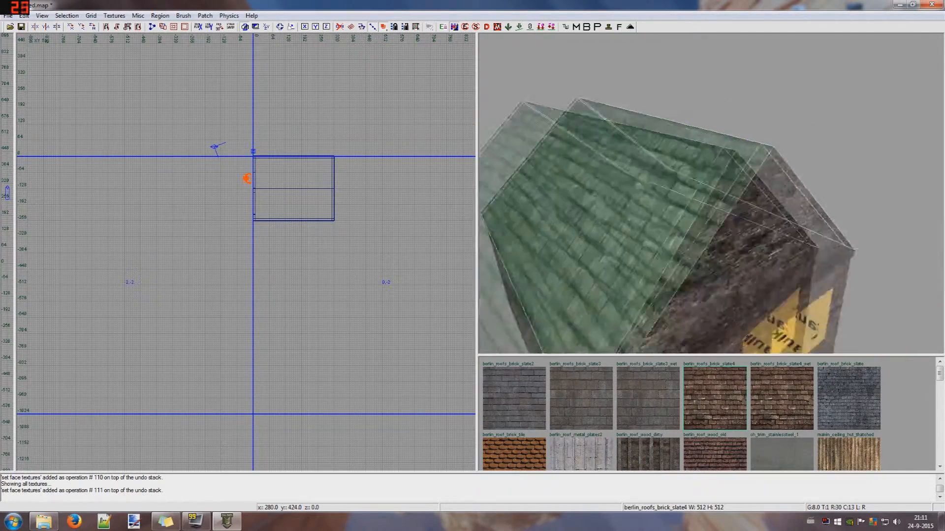
Clear the selection, select the main face and overhang strips of one roof slope and rotate their slate texture in six increments.
right_click_drag(711, 193, 759, 196)
key("Escape")
left_click(798, 221, "ctrl+shift")
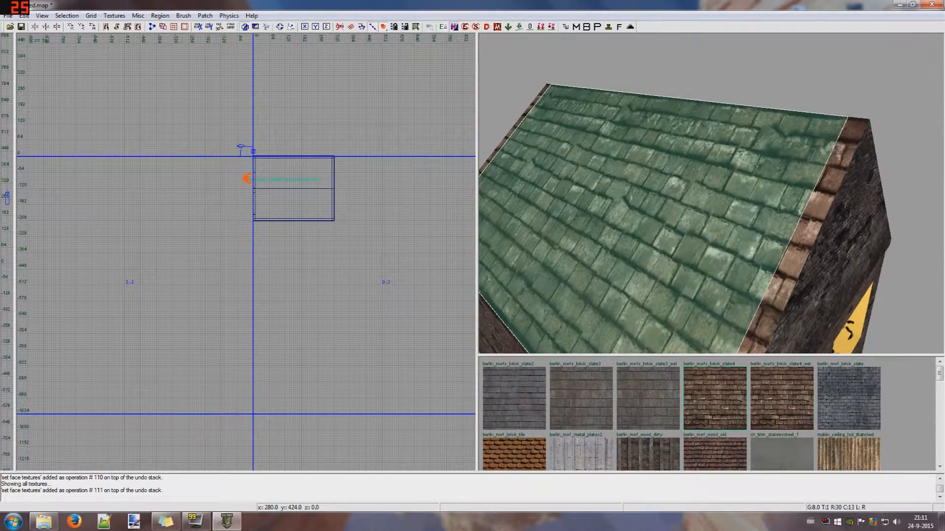
right_click_drag(798, 221, 797, 196)
left_click(678, 174, "ctrl+shift")
right_click_drag(678, 175, 717, 178)
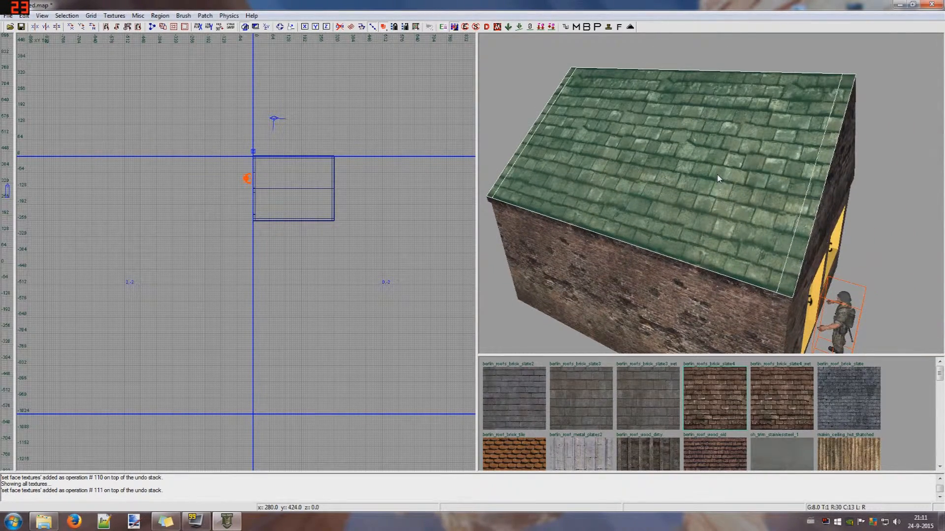
key("shift+Page_Up")
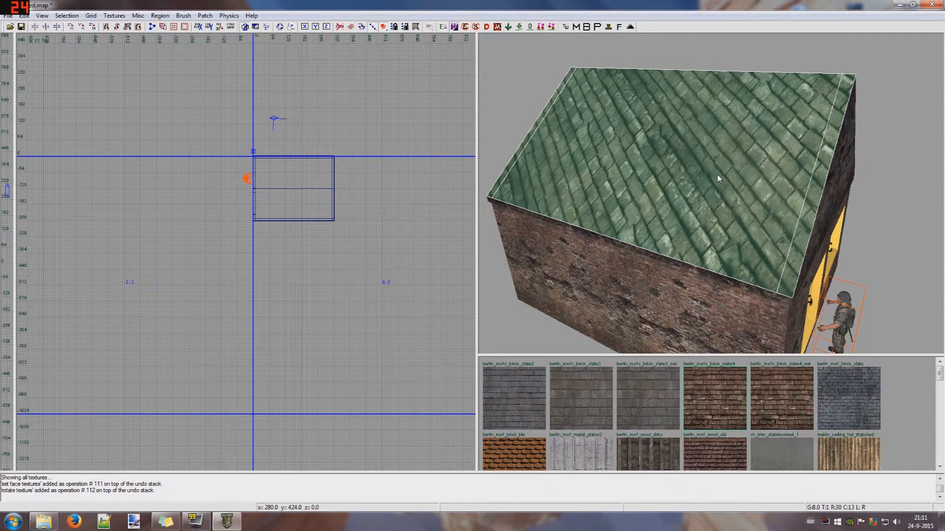
key("shift+Page_Up")
key("shift+Page_Up")
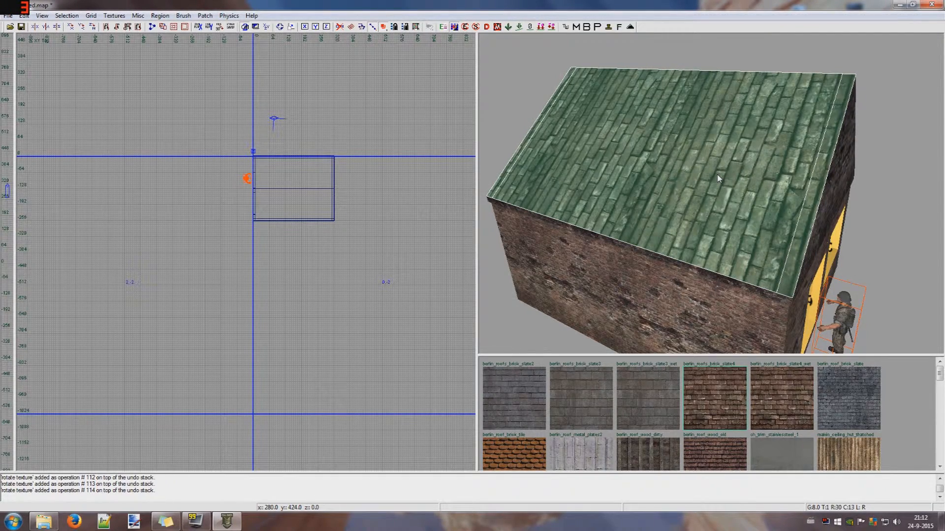
key("shift+Page_Up")
key("shift+Page_Up")
key("shift+Page_Up")
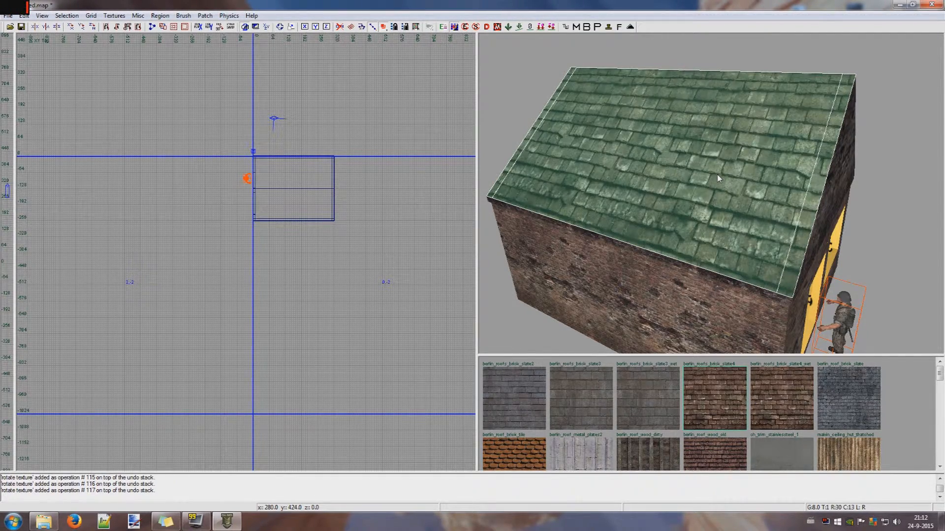
Try shifting the slate texture vertically across the selected roof slope faces.
key("shift+Down")
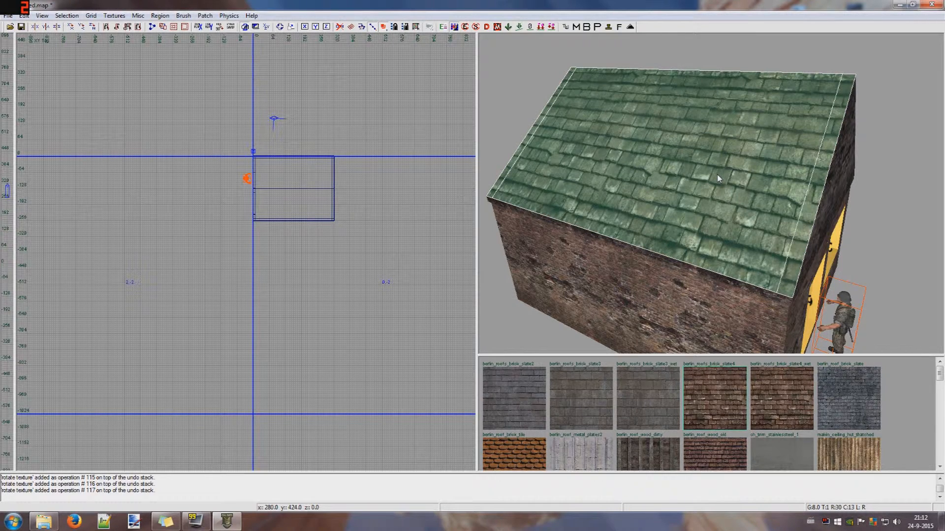
key("shift+Down")
key("shift+Down")
key("shift+Down")
key("shift+Down")
key("shift+Down")
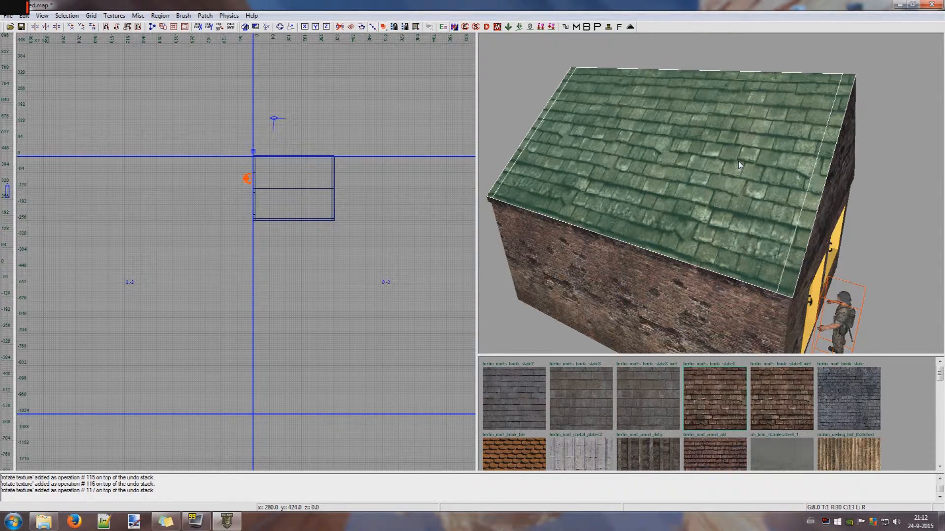
Deselect the roof faces, inspect the textured slope and browse the available roof textures.
key("Escape")
mouse_move(738, 161)
right_mouse_down()
mouse_move(728, 153)
mouse_move(758, 147)
mouse_move(728, 170)
mouse_move(746, 159)
mouse_move(725, 160)
mouse_move(748, 162)
right_mouse_up()
key("ctrl+a")
mouse_move(709, 192)
right_mouse_down()
mouse_move(709, 177)
mouse_move(713, 200)
mouse_move(708, 188)
right_mouse_up()
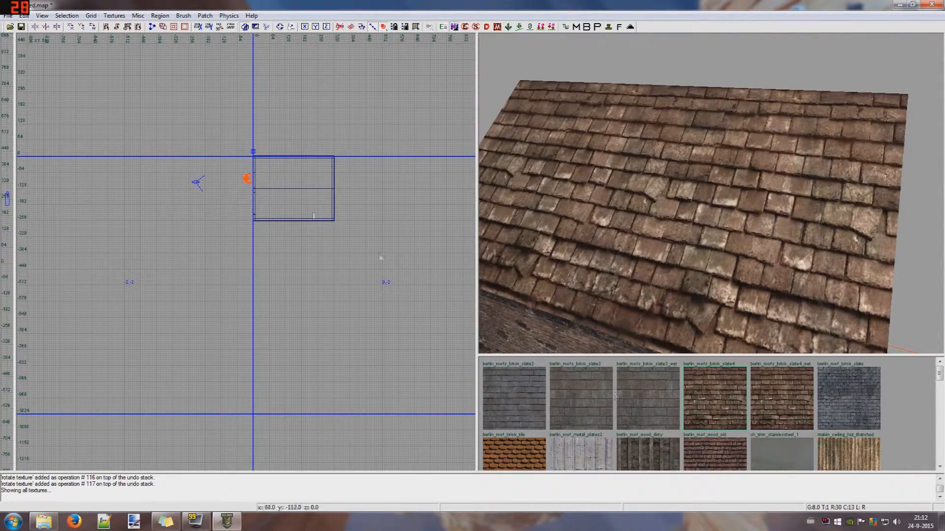
scroll(560, 352, "down", 2)
scroll(677, 247, "up", 2)
scroll(635, 406, "down", 3)
scroll(674, 405, "down", 4)
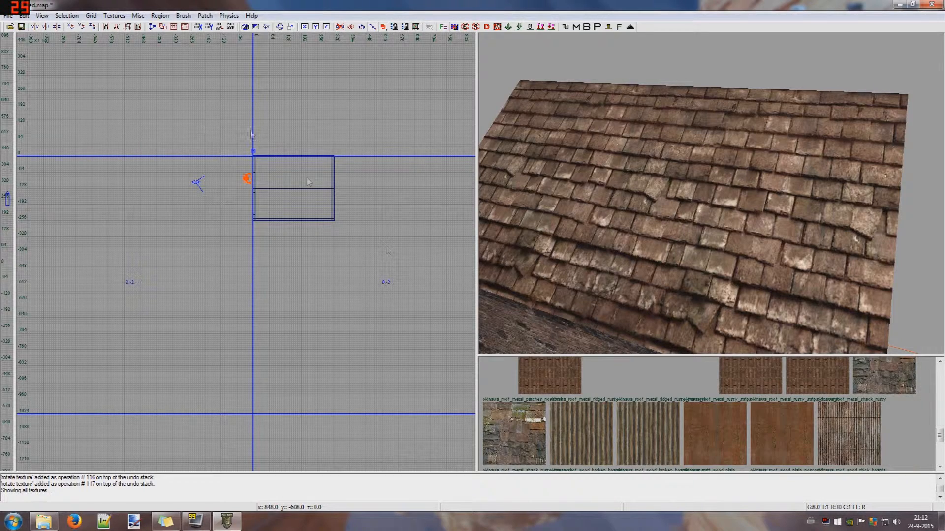
List the exterior wall textures and pick berlin_wall_brick_clean_plain_dark for the chimney.
left_click(114, 15)
mouse_move(163, 165)
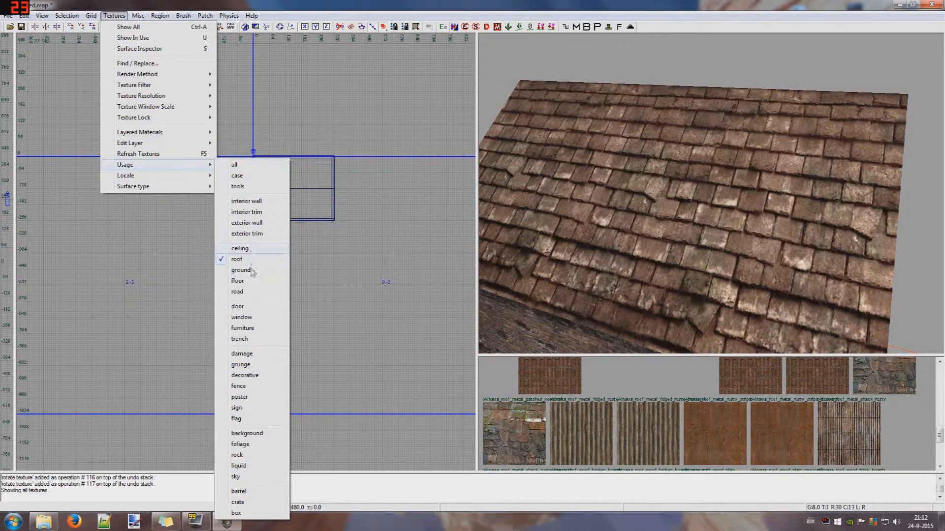
left_click(252, 223)
scroll(787, 419, "down", 1)
scroll(714, 411, "down", 1)
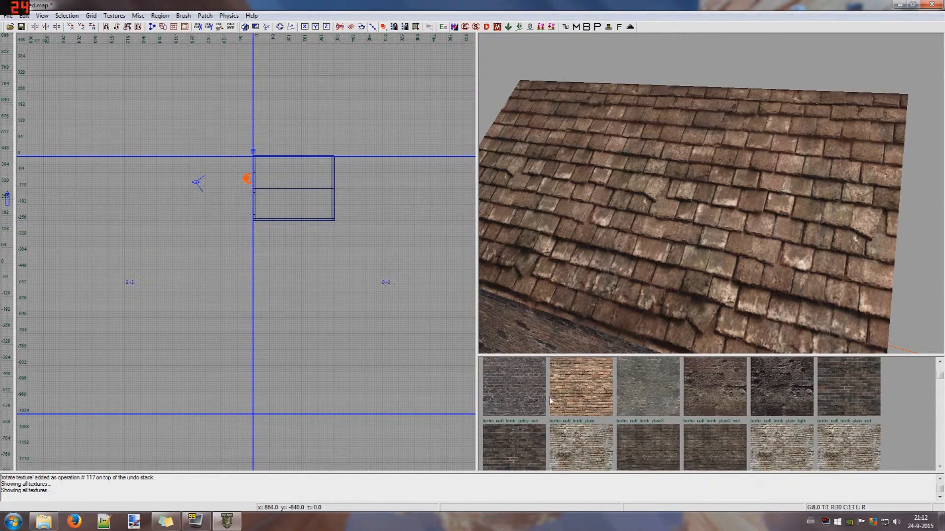
scroll(545, 392, "down", 4)
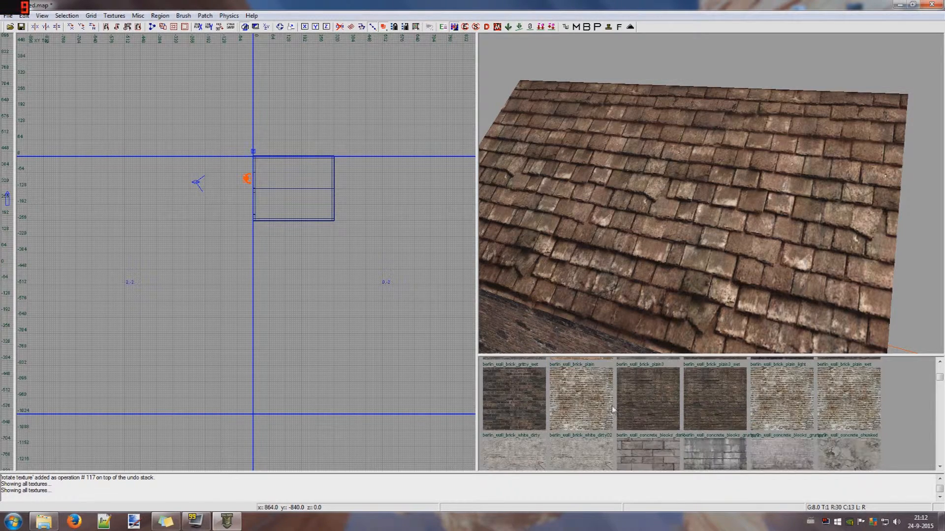
scroll(686, 410, "up", 4)
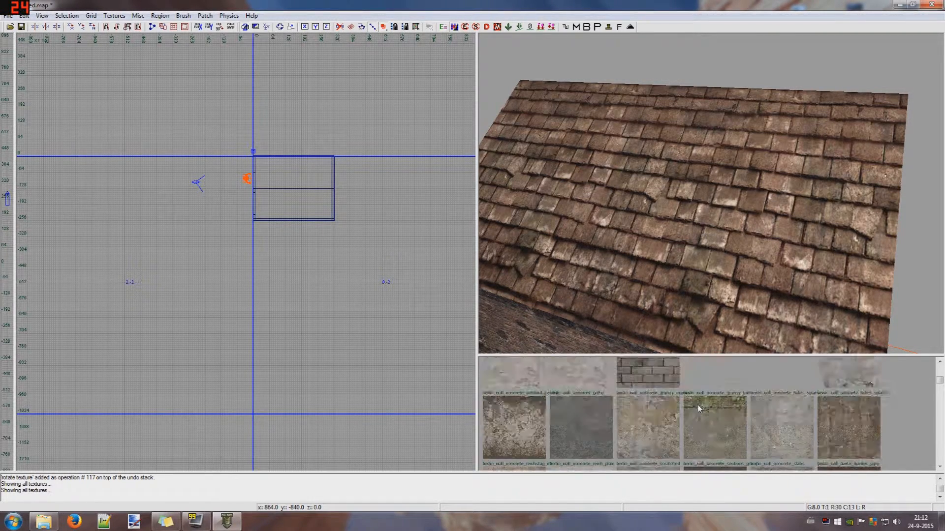
left_click(512, 397)
Draw a 16 by 16 unit chimney brush, 128 units high, on the roof slope in the top view and switch to the side view.
right_click_drag(530, 219, 531, 218)
scroll(256, 220, "up", 11)
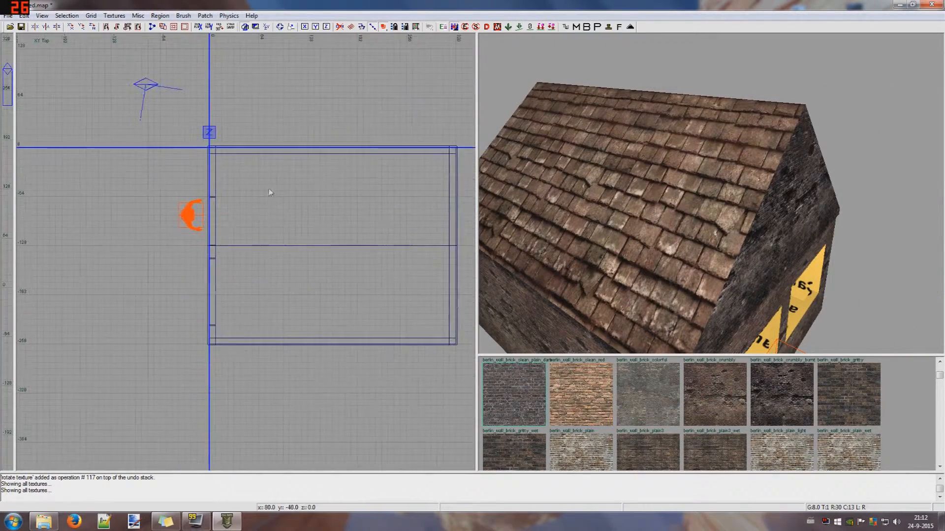
left_click_drag(231, 195, 274, 225)
key("ctrl+Tab")
key("ctrl+Tab")
scroll(251, 213, "down", 6)
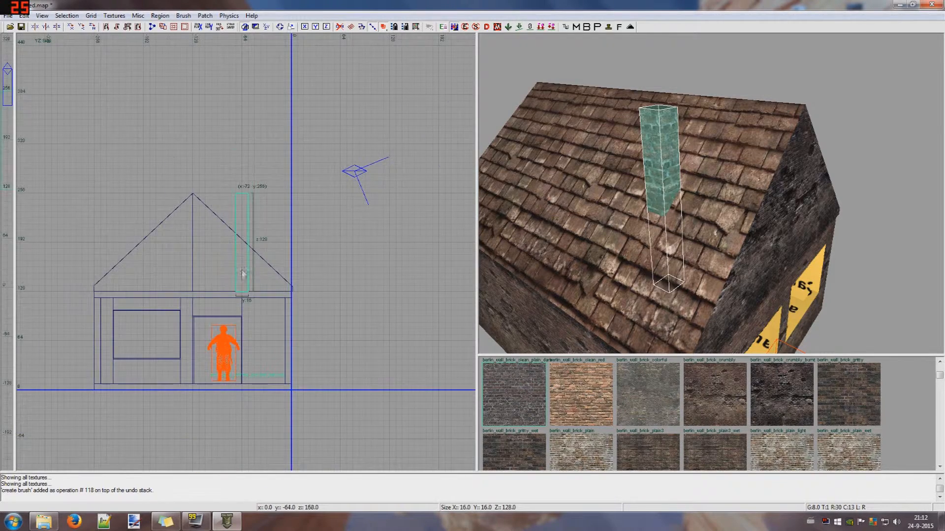
Raise the chimney brush's bottom to just below the roof slope and its top above the ridge, making it 80 units high.
scroll(248, 295, "up", 2)
left_click_drag(248, 328, 246, 258)
scroll(241, 174, "up", 4)
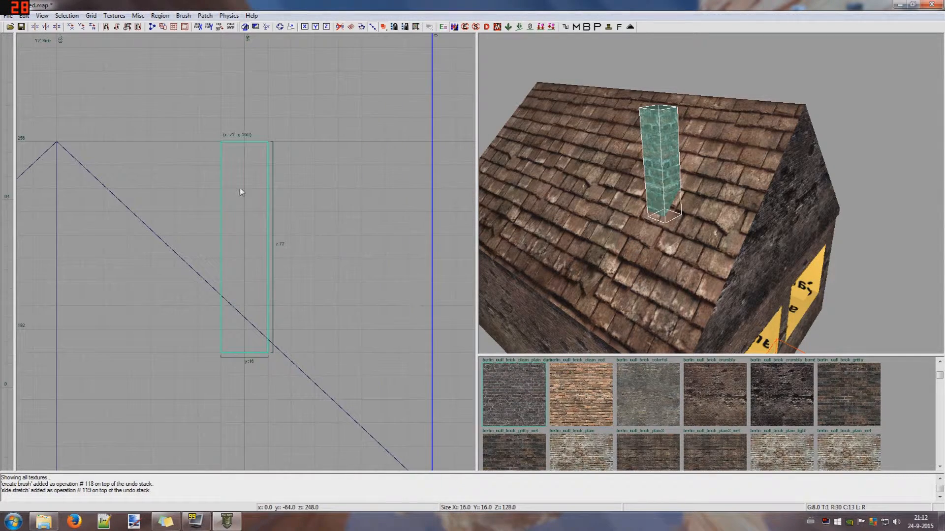
scroll(238, 319, "up", 2)
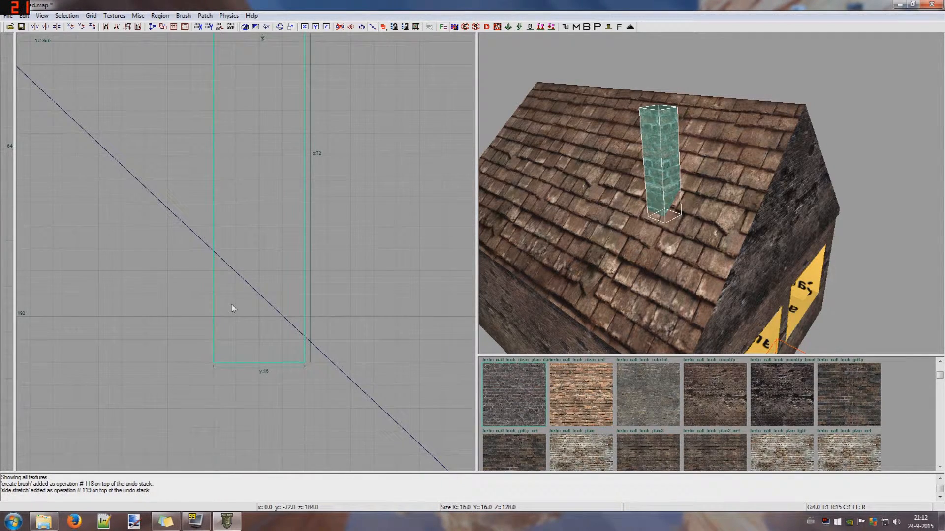
scroll(238, 316, "down", 4)
scroll(237, 176, "up", 1)
left_click_drag(237, 173, 249, 152)
Duplicate the chimney brush upward and shrink the copy to a slab about 4 units high at the chimney top.
key("ctrl+v")
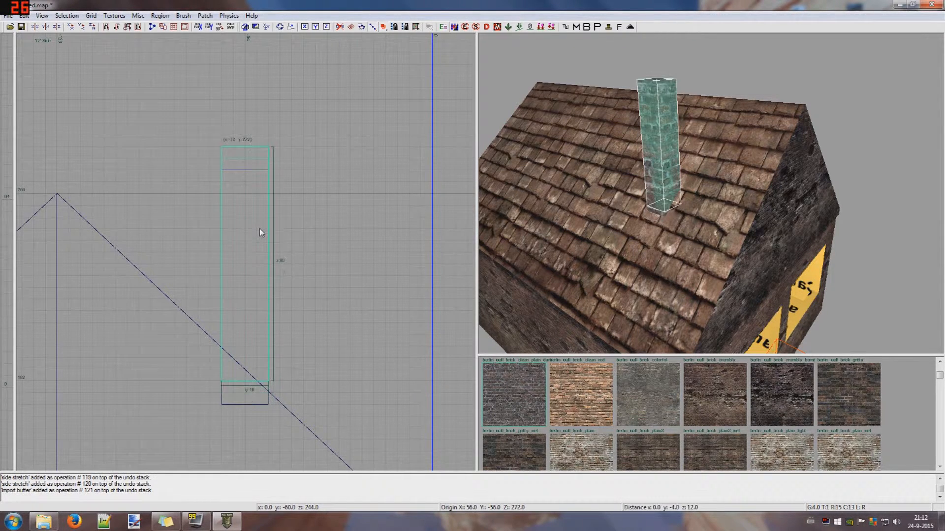
left_click_drag(260, 248, 261, 250)
mouse_move(251, 400)
left_mouse_down()
mouse_move(251, 172)
mouse_move(205, 165)
left_mouse_up()
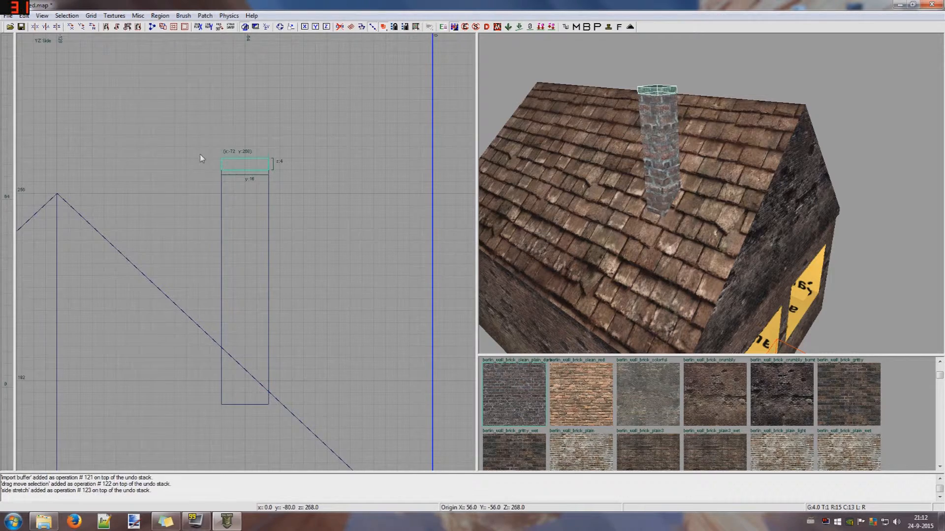
Widen the slab to a 24 by 24 unit chimney cap, 6 units high and resting flush on the shaft.
left_click_drag(305, 166, 314, 165)
key("ctrl+Tab")
left_click_drag(294, 221, 305, 221)
left_click_drag(200, 224, 189, 225)
key("Up")
key("ctrl+Tab")
scroll(275, 227, "up", 3)
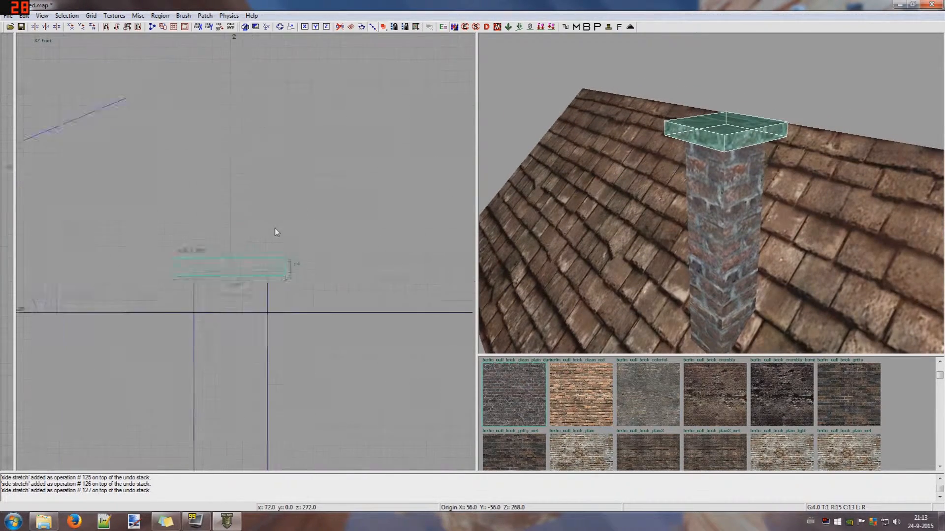
left_click_drag(274, 222, 397, 211)
key("Escape")
Select the chimney shaft and cap, list the textures in use and apply caulk to both brushes.
right_click_drag(727, 184, 722, 192)
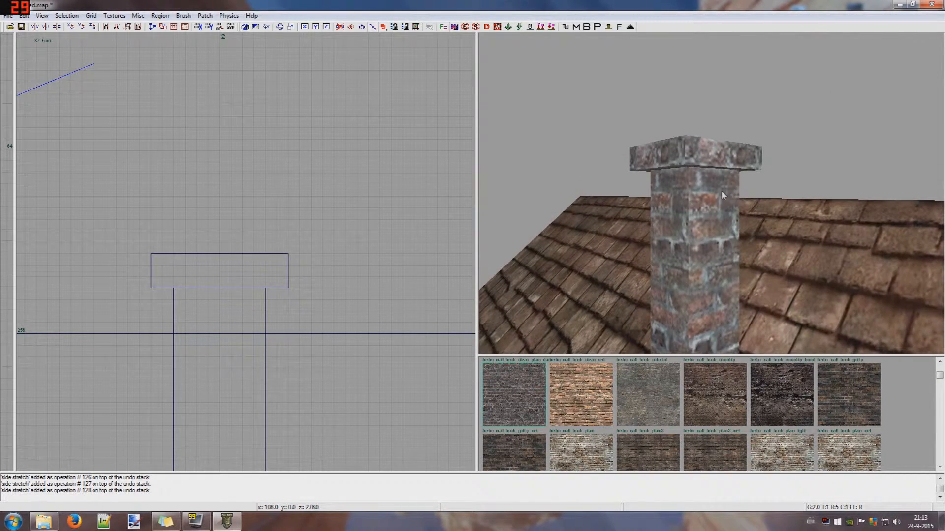
left_click(703, 210, "shift")
left_click(685, 165, "shift")
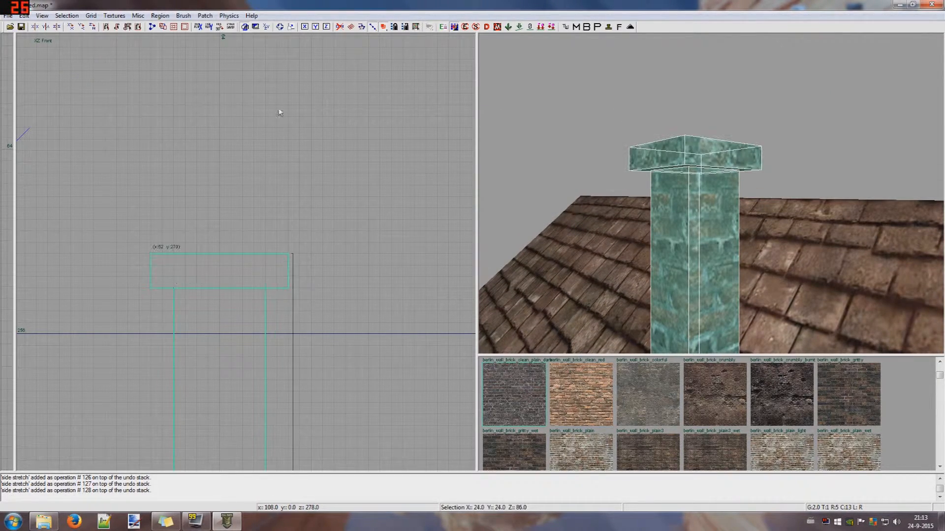
left_click(115, 16)
left_click(123, 38)
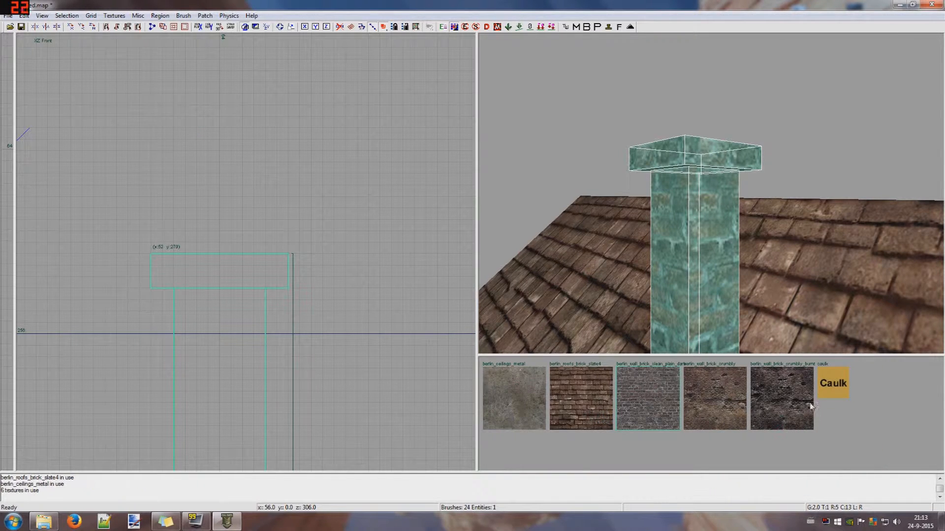
left_click(831, 389)
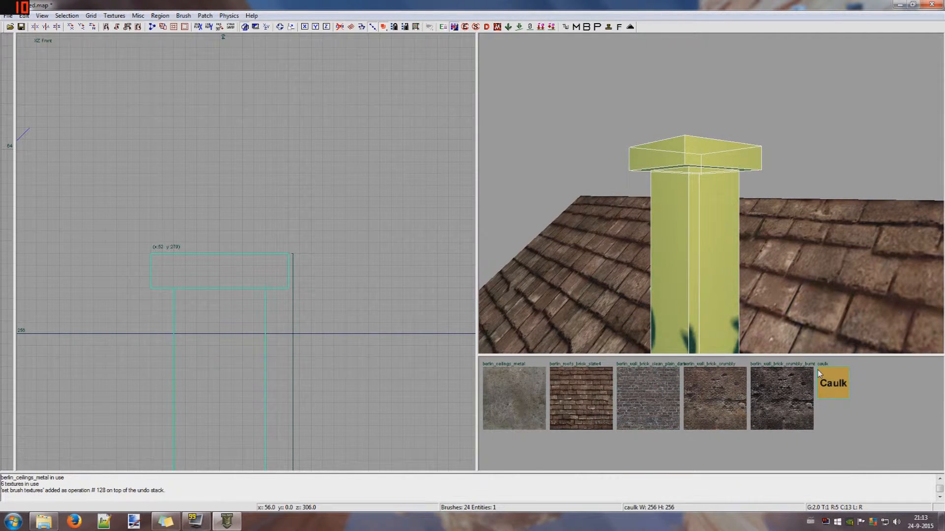
Select the chimney shaft's side faces and apply berlin_wall_brick_clean_plain_dark to them.
key("Escape")
left_click(683, 232, "ctrl+alt+shift")
left_click(713, 218, "ctrl+alt+shift")
right_click_drag(714, 219, 663, 219)
right_click_drag(603, 243, 582, 241, "ctrl")
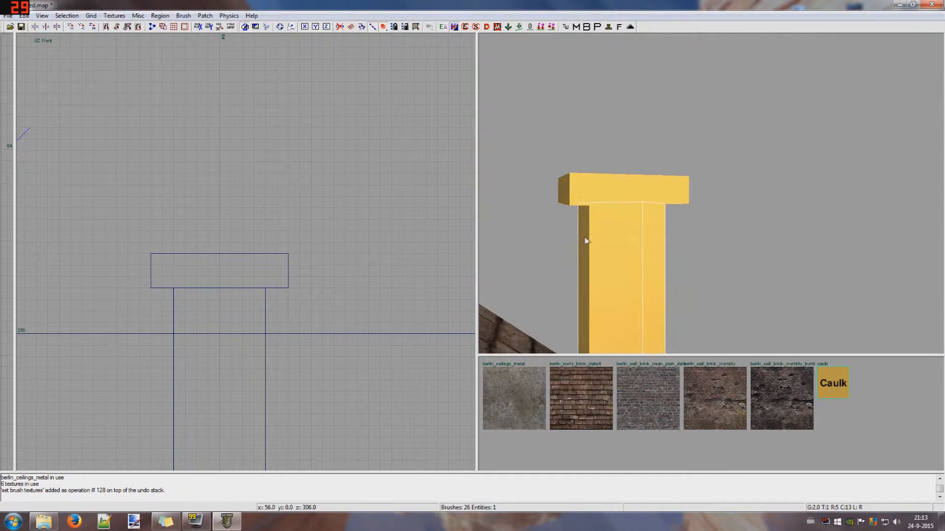
left_click(605, 260, "shift")
left_click(627, 395)
key("Escape")
Select the side faces and underside of the chimney cap.
mouse_move(679, 243)
right_mouse_down()
mouse_move(696, 232)
mouse_move(670, 232)
mouse_move(676, 214)
right_mouse_up()
left_click(683, 220, "ctrl+shift")
left_click(656, 214, "ctrl+shift")
left_click(656, 79, "ctrl+shift")
right_click_drag(673, 99, 696, 108)
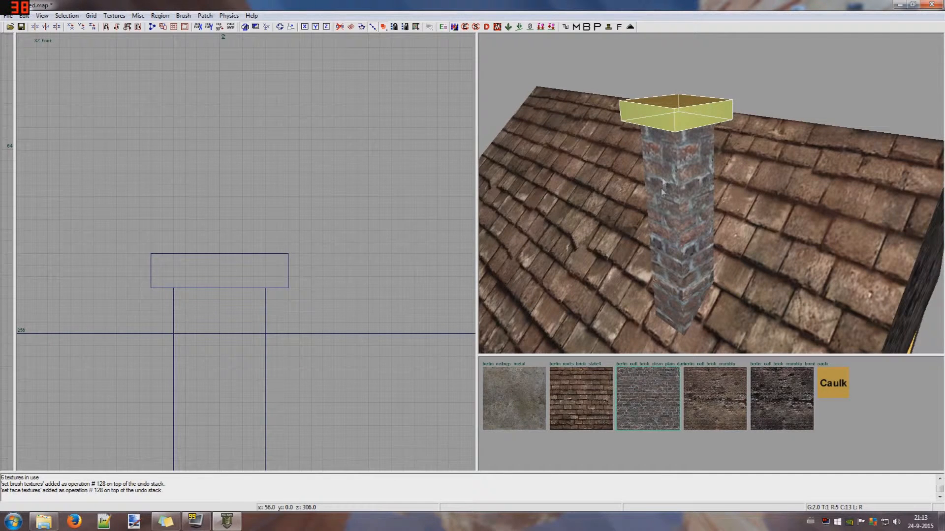
List the ceiling textures, apply berlin_ceilings_metal_rust to the selected cap faces and clear the selection.
left_click(123, 16)
mouse_move(209, 165)
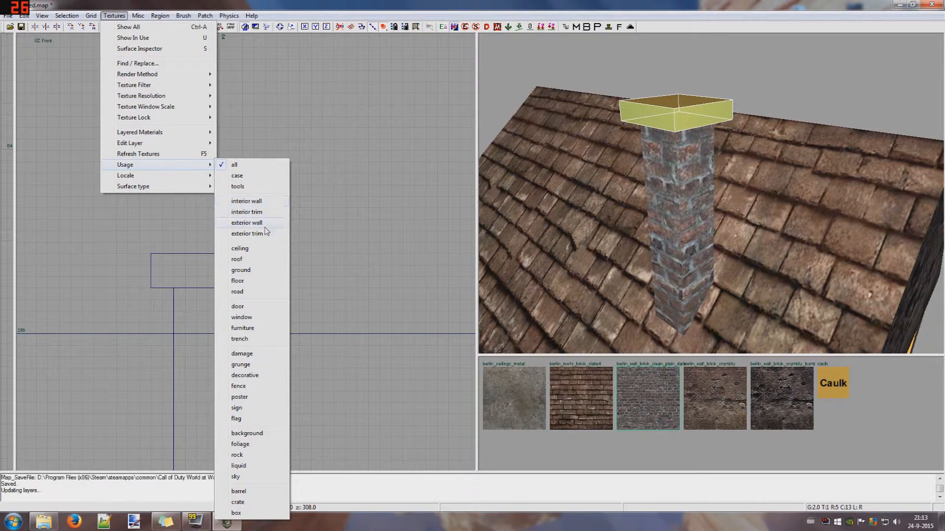
left_click(259, 247)
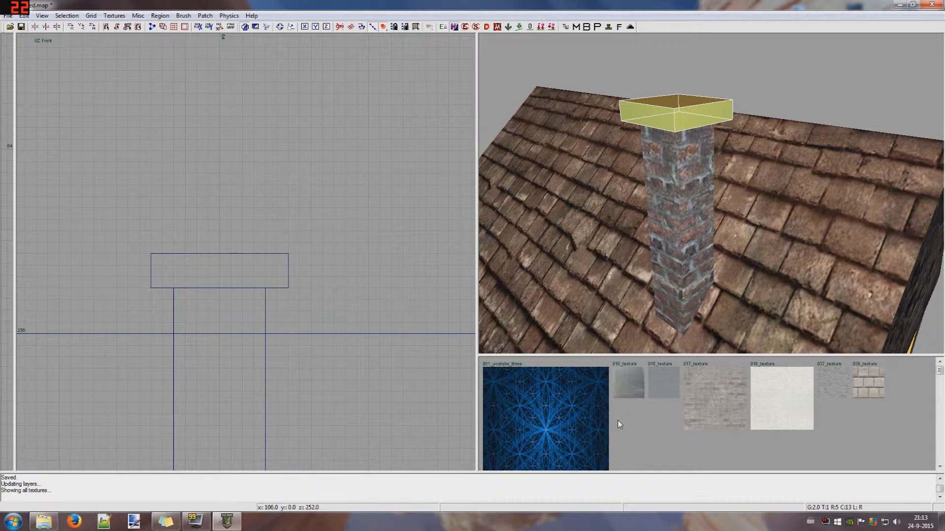
scroll(746, 413, "down", 5)
scroll(746, 413, "down", 3)
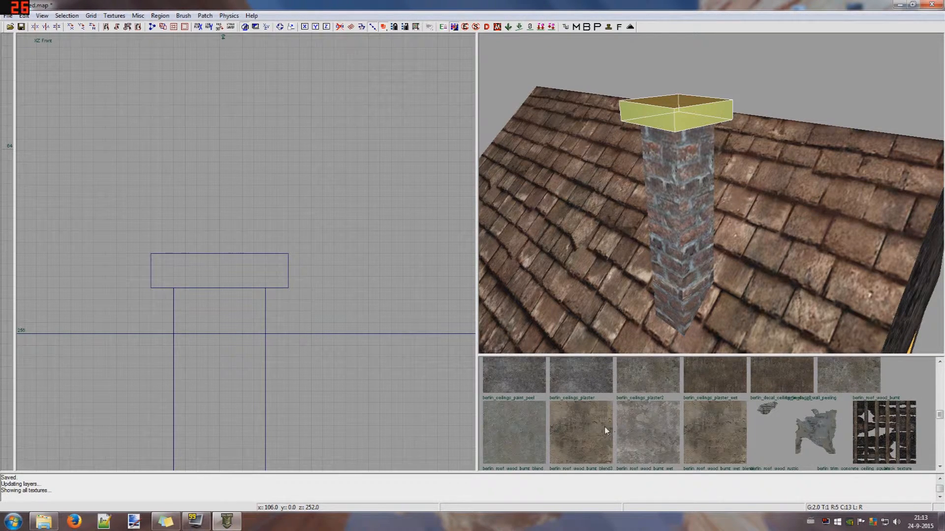
scroll(604, 430, "up", 2)
left_click(727, 428)
key("Escape")
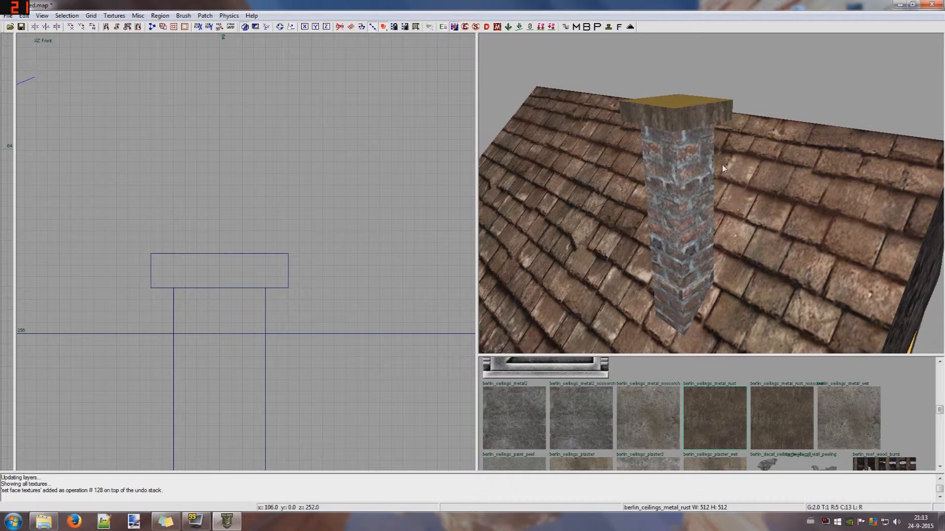
Rotate the rust texture on the side faces of the chimney cap and clear the selection.
right_click_drag(665, 119, 643, 177)
left_click(665, 117, "ctrl+shift")
left_click(705, 117, "ctrl+shift")
left_click(636, 167, "ctrl+shift")
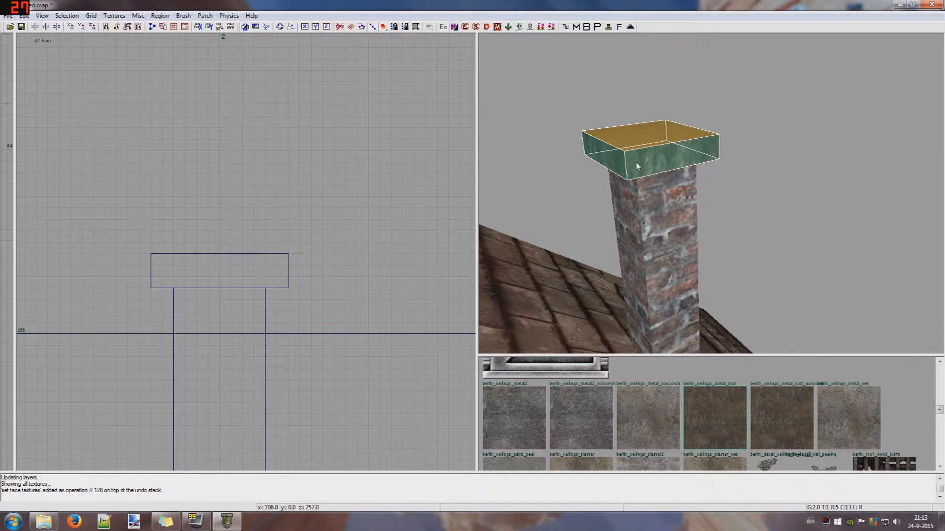
key("shift+Page_Down")
key("shift+Page_Down")
key("shift+Page_Down")
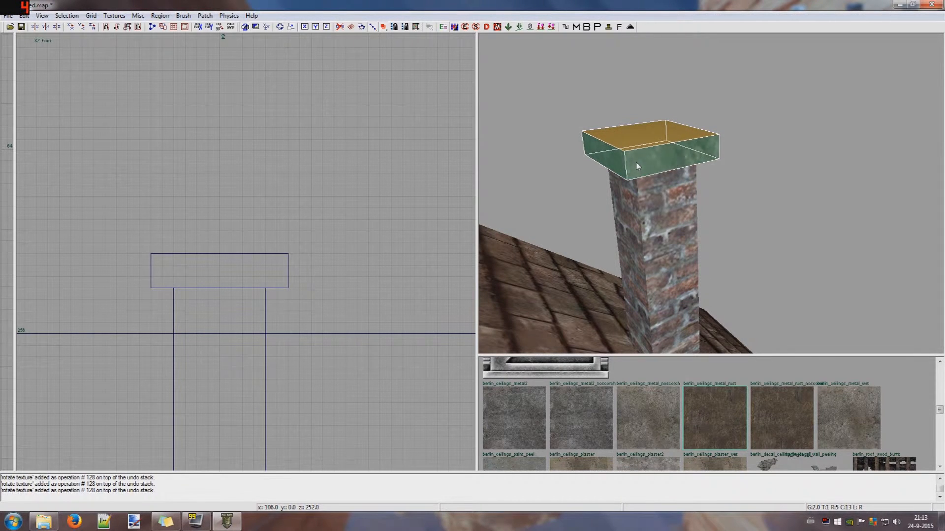
key("shift+Page_Down")
key("shift+Page_Down")
key("shift+Page_Down")
key("shift+Page_Down")
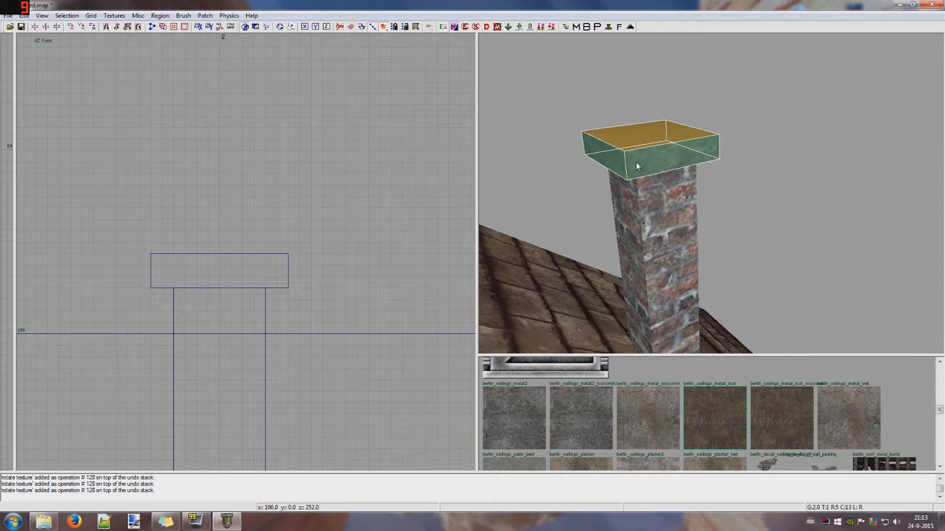
key("4")
key("Escape")
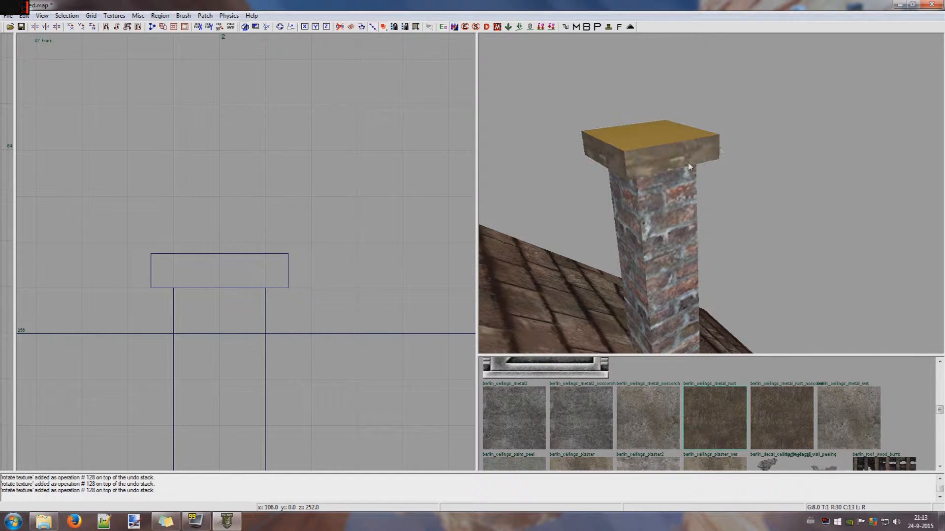
Apply berlin_ceilings_metal2 to the top face of the chimney cap and clear the selection.
right_click_drag(757, 151, 703, 109)
left_click(698, 163, "ctrl+shift")
right_click_drag(698, 163, 715, 244)
left_click(719, 293, "ctrl+shift")
right_click_drag(719, 292, 664, 354)
left_click(514, 418)
key("Escape")
Apply berlin_ceilings_plaster to the top face of the chimney cap and clear the selection.
right_click_drag(721, 197, 727, 195)
left_click(698, 170, "ctrl+shift")
scroll(711, 399, "down", 10)
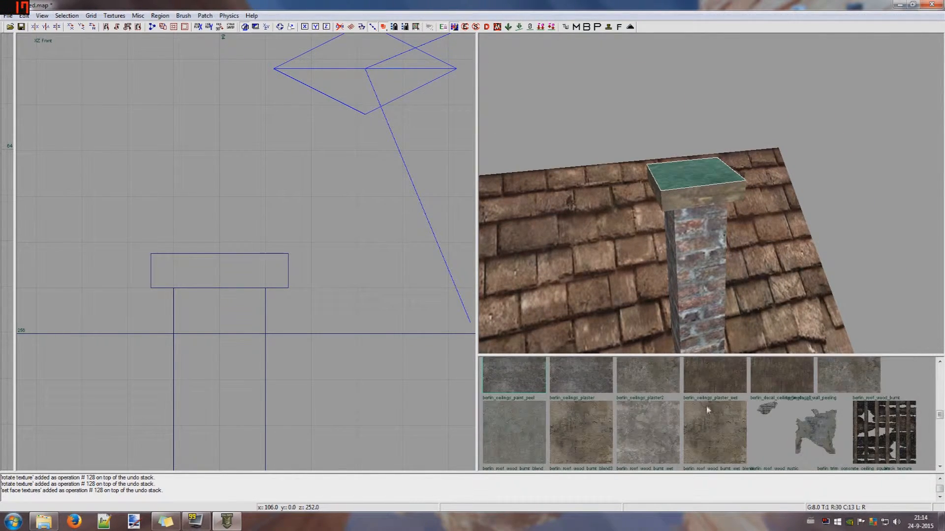
scroll(748, 427, "up", 8)
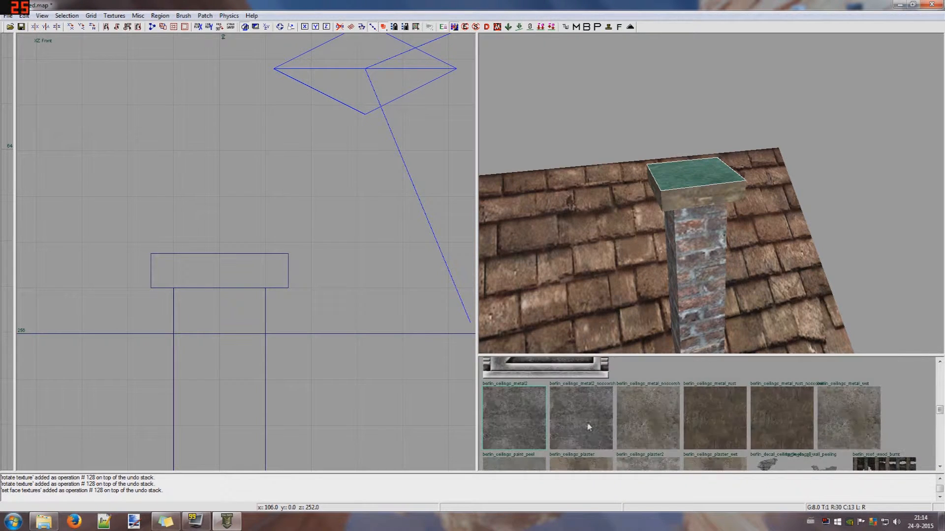
left_click(586, 460)
key("Escape")
Draw a 4 × 4 unit brush inside the chimney outline in the top view on grid 2.
right_click_drag(712, 233, 703, 212)
scroll(366, 235, "down", 3)
key("ctrl+Tab")
key("ctrl+Tab")
scroll(290, 232, "down", 6)
scroll(276, 304, "up", 12)
key("2")
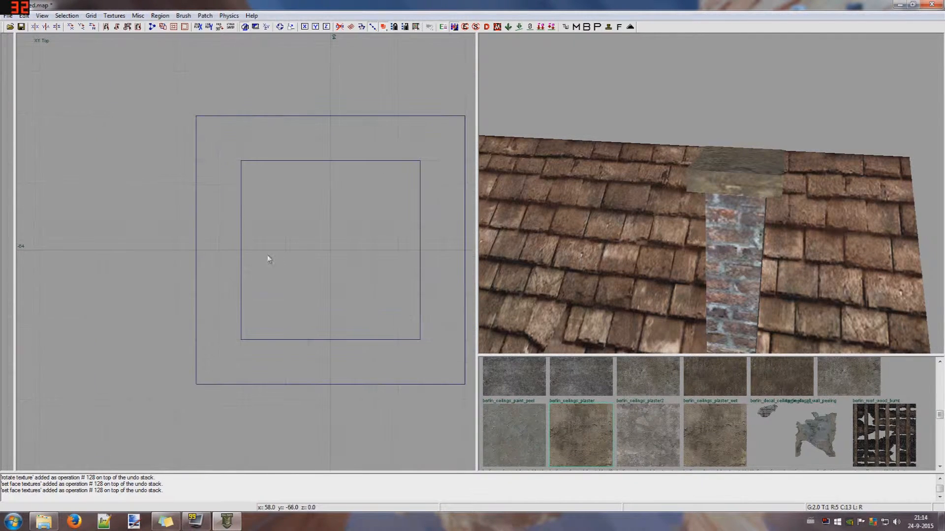
left_click_drag(263, 227, 318, 273)
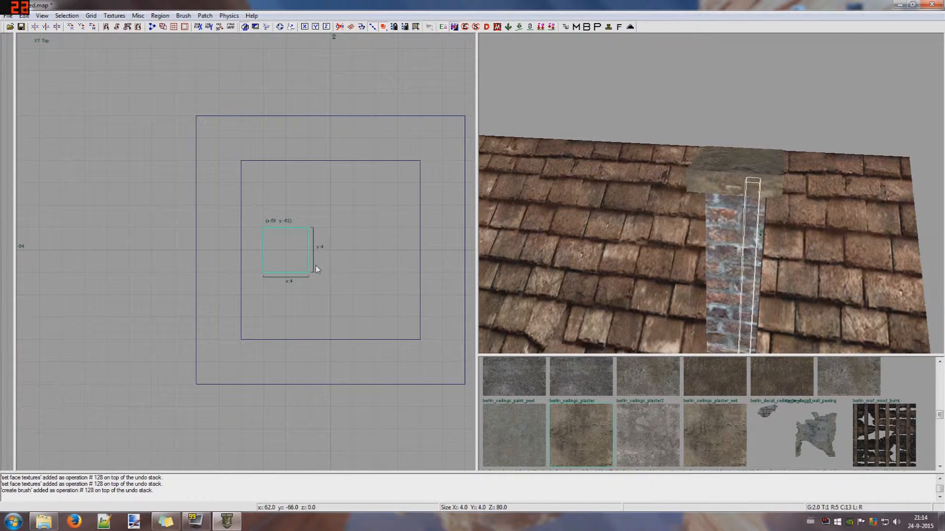
Move the small brush up onto the chimney cap and stretch it to 12 units tall.
key("4")
key("ctrl+Tab")
scroll(285, 230, "down", 5)
left_click_drag(279, 363, 284, 312)
left_click_drag(278, 390, 279, 179)
left_click_drag(282, 140, 281, 152)
key("ctrl+Tab")
key("ctrl+Tab")
Turn the small brush on the chimney cap into a cylinder curve patch.
key("2")
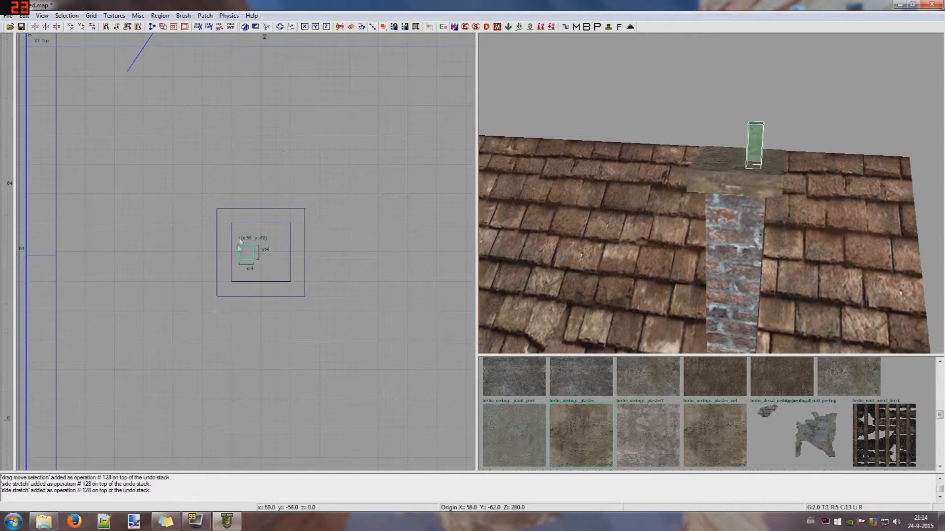
left_click(183, 16)
mouse_move(205, 16)
mouse_move(320, 75)
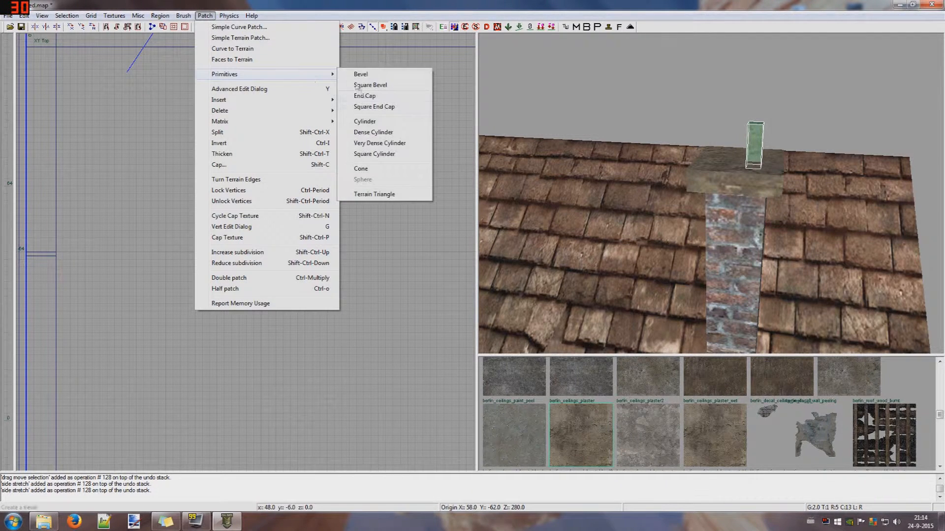
left_click(365, 121)
scroll(236, 240, "up", 4)
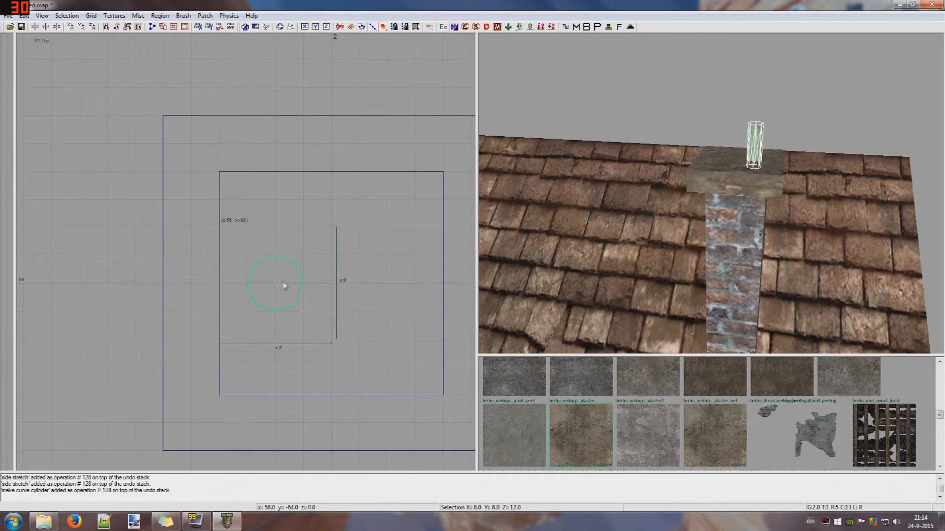
Raise the cylinder's base on the chimney cap on grid 1 so the cylinder is 10 units tall.
key("ctrl+Tab")
scroll(251, 366, "up", 4)
key("1")
left_click_drag(252, 350, 259, 277)
key("4")
key("ctrl+Tab")
scroll(239, 202, "down", 5)
key("ctrl+Tab")
Reselect the cylinder and list the textures of all usages with the metal surface type.
right_click_drag(679, 219, 743, 259)
key("Escape")
left_click(744, 260, "shift")
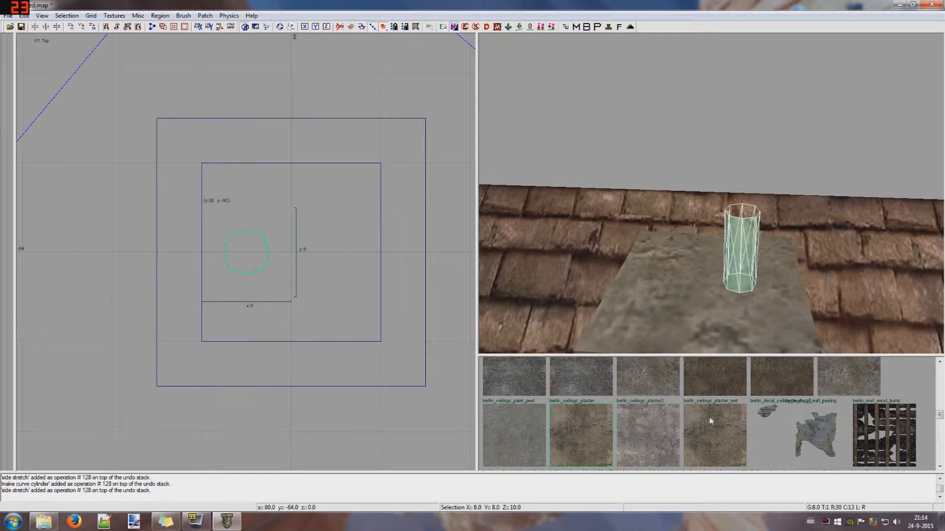
scroll(712, 421, "down", 8)
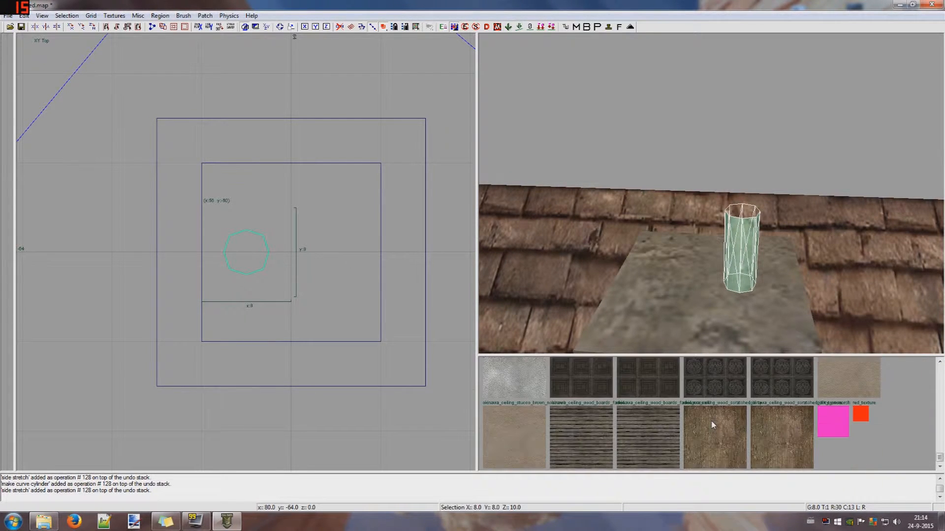
scroll(711, 422, "up", 15)
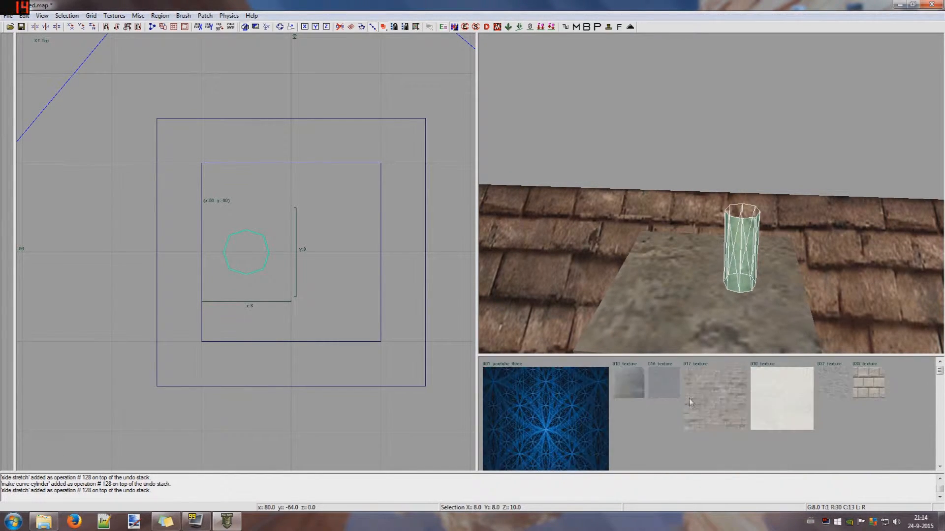
left_click(115, 16)
mouse_move(211, 176)
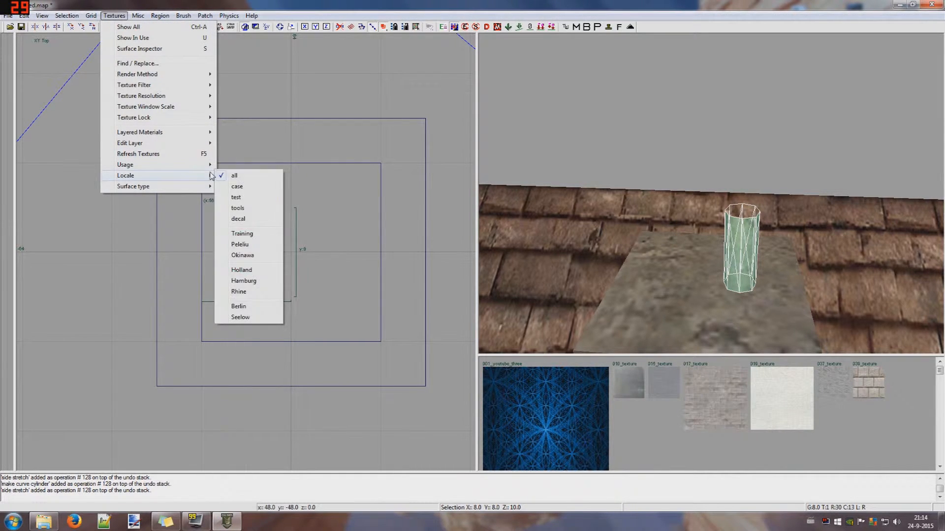
left_click(232, 164)
left_click(114, 15)
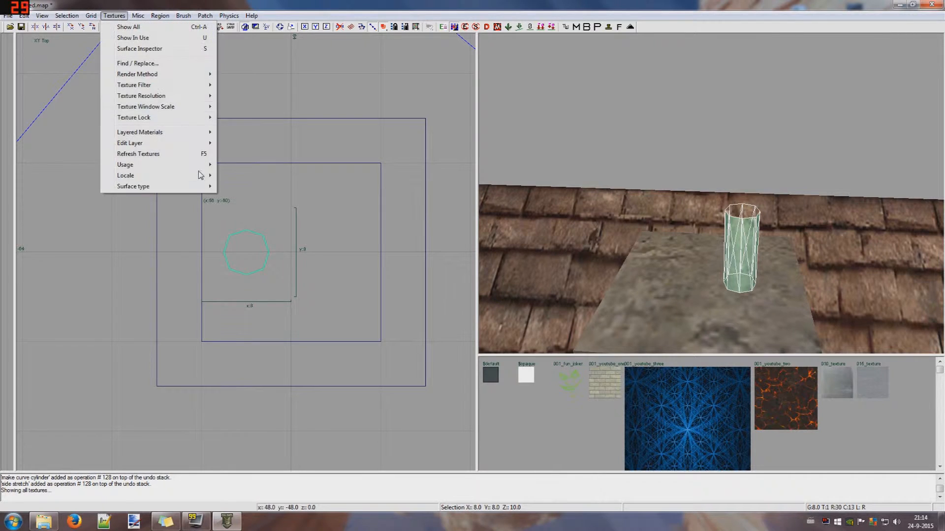
mouse_move(209, 190)
left_click(252, 372)
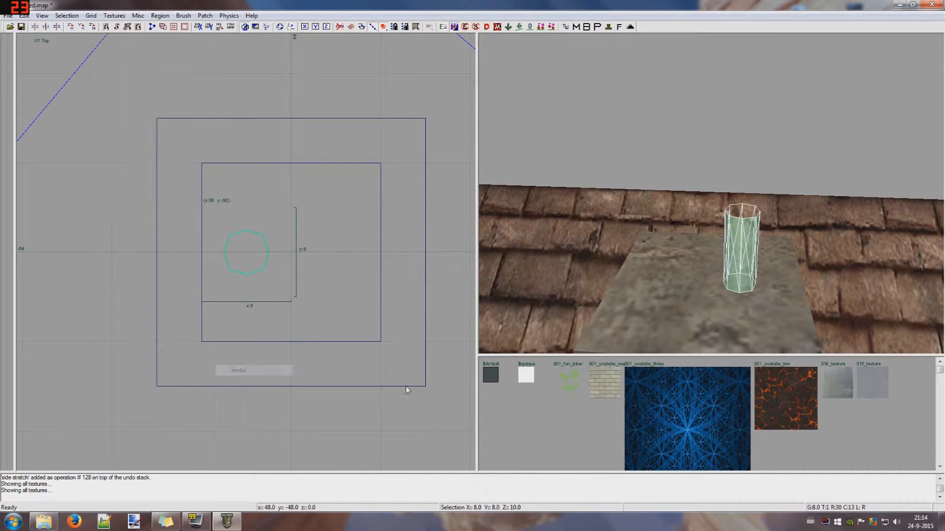
Apply atoll_ship_metal_rust2 to the cylinder and reselect it.
scroll(792, 400, "down", 5)
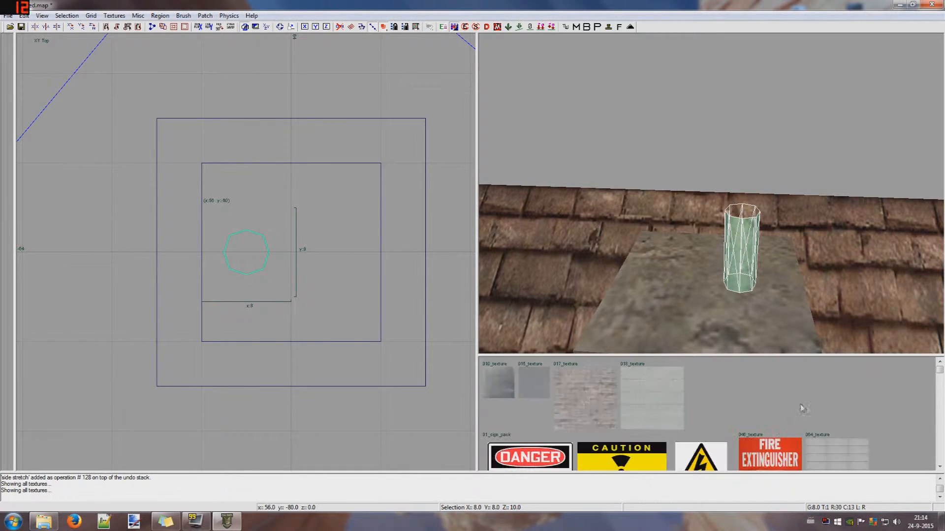
scroll(749, 398, "down", 6)
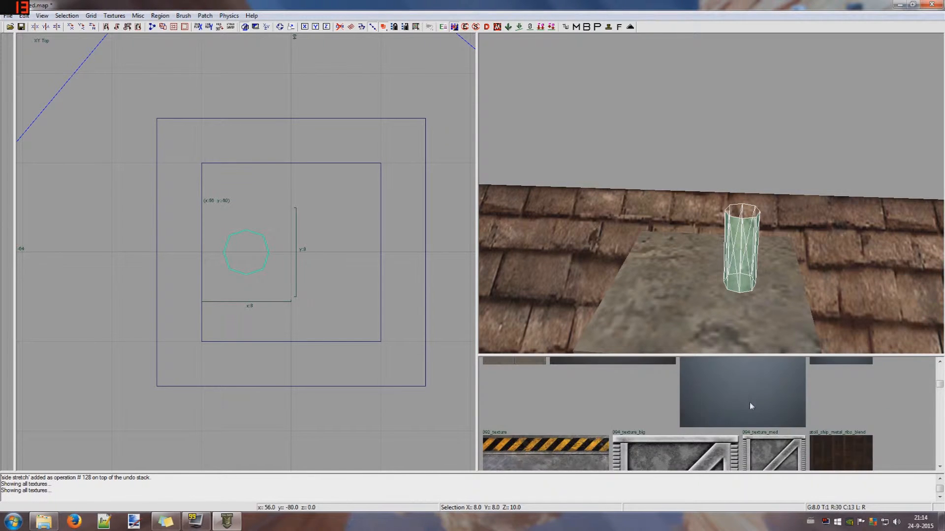
scroll(626, 401, "up", 1)
left_click(586, 426)
key("Escape")
left_click(744, 240, "shift")
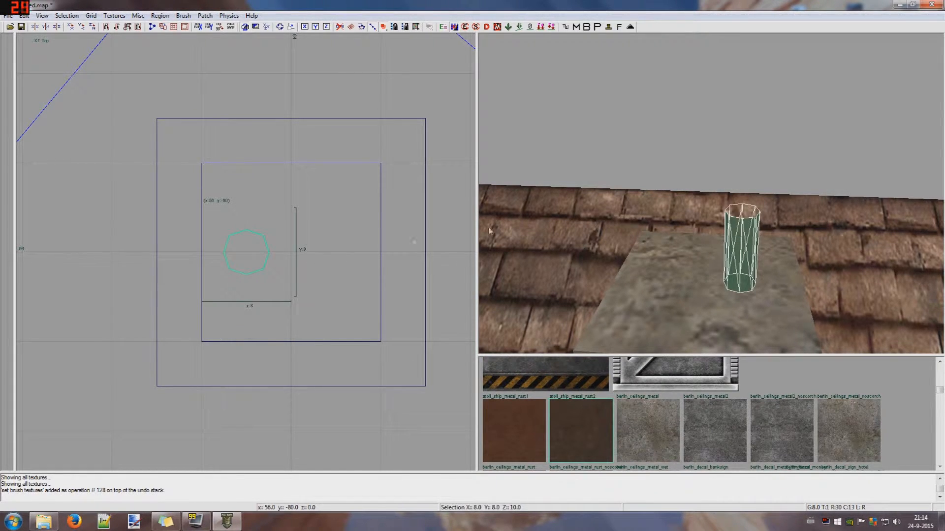
Cap the cylinder's ends and delete the cap at its base.
right_click_drag(630, 250, 628, 244)
right_click_drag(665, 205, 671, 202)
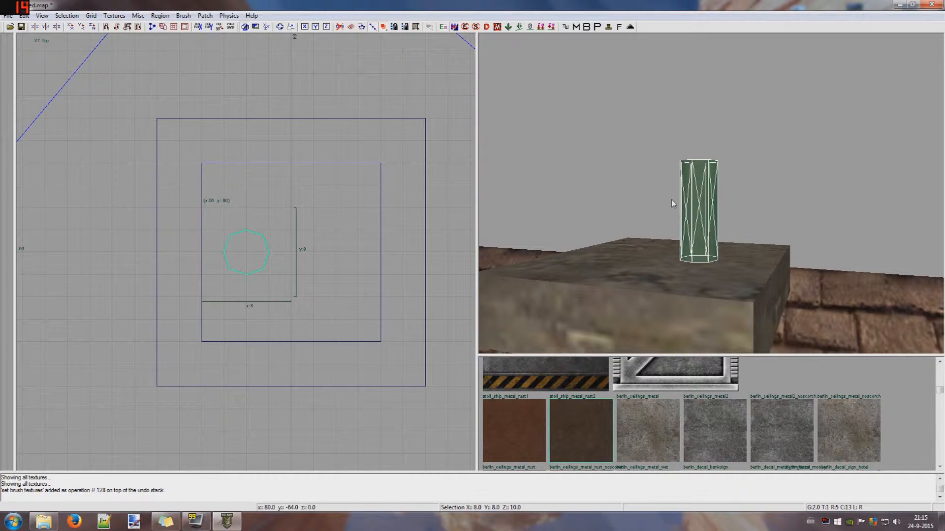
key("shift+c")
mouse_move(671, 199)
right_mouse_down()
mouse_move(695, 213)
mouse_move(705, 244)
mouse_move(667, 243)
right_mouse_up()
left_click(705, 246, "shift")
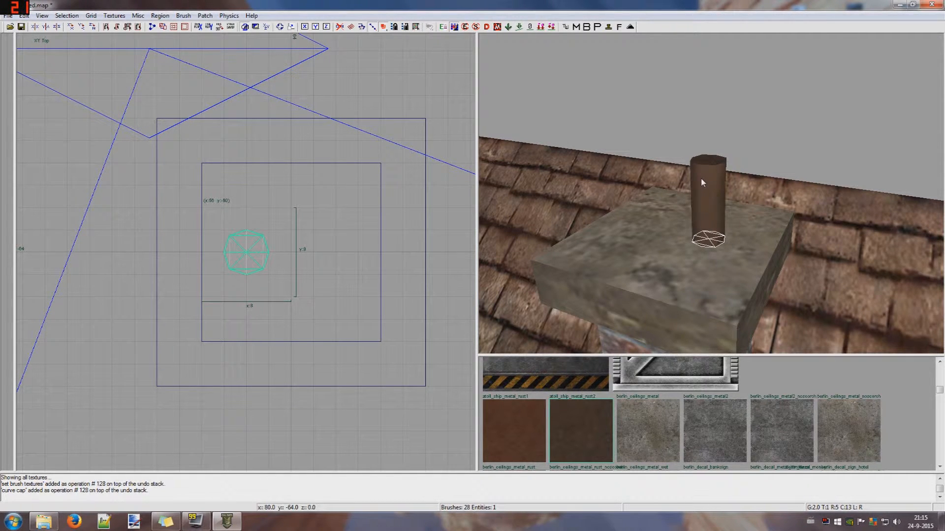
key("Delete")
Duplicate the cylinder with its top cap and place the copy about 8 units beside it on the chimney.
right_click_drag(710, 235, 710, 234)
left_click(711, 264, "shift")
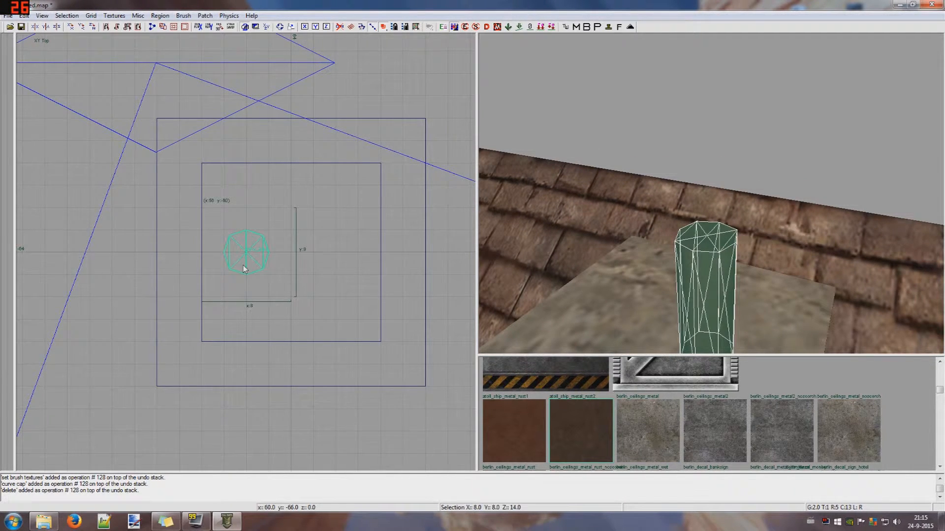
key("ctrl+c")
key("ctrl+v")
left_click_drag(244, 251, 349, 259)
key("Escape")
Select the inner edge faces of the doorway and apply berlin_wall_metal_silver to them.
mouse_move(635, 220)
right_mouse_down()
mouse_move(696, 186)
mouse_move(683, 146)
mouse_move(707, 148)
right_mouse_up()
left_click(659, 128, "shift")
left_click(655, 153, "shift")
left_click(657, 93, "shift")
right_click_drag(657, 93, 654, 105)
left_click(720, 129, "shift")
right_click_drag(719, 129, 725, 129)
left_click(725, 143, "shift")
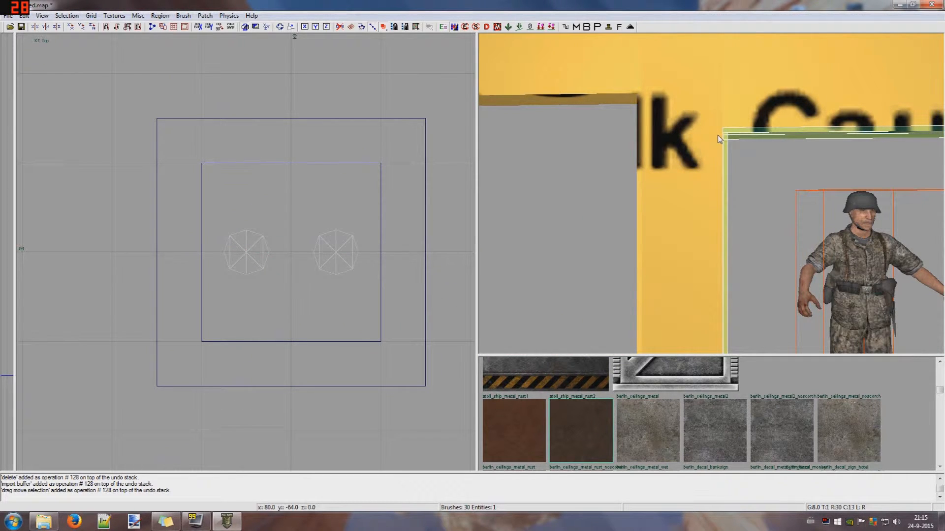
scroll(762, 412, "down", 10)
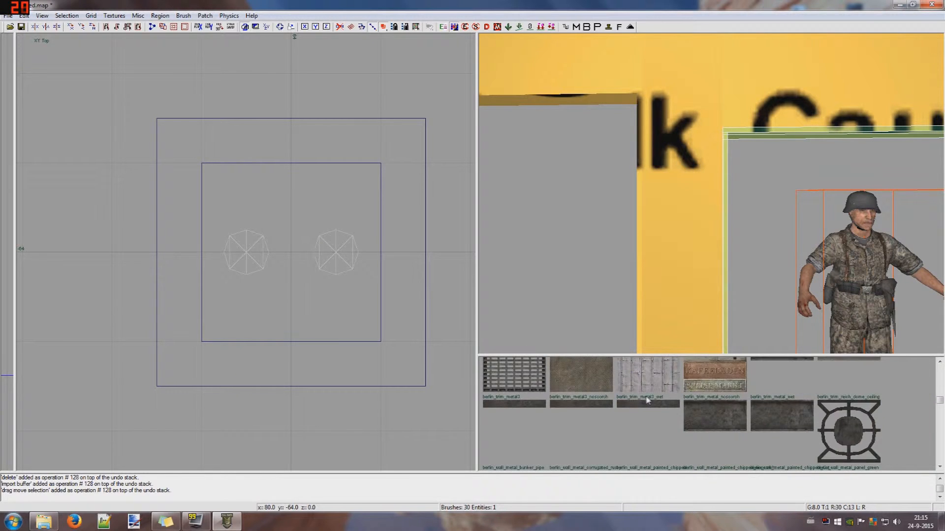
scroll(675, 394, "down", 1)
left_click(709, 401)
Select the inner edge faces of the window opening, apply berlin_wall_metal_silver to them and clear the selection.
right_click_drag(755, 202, 760, 159)
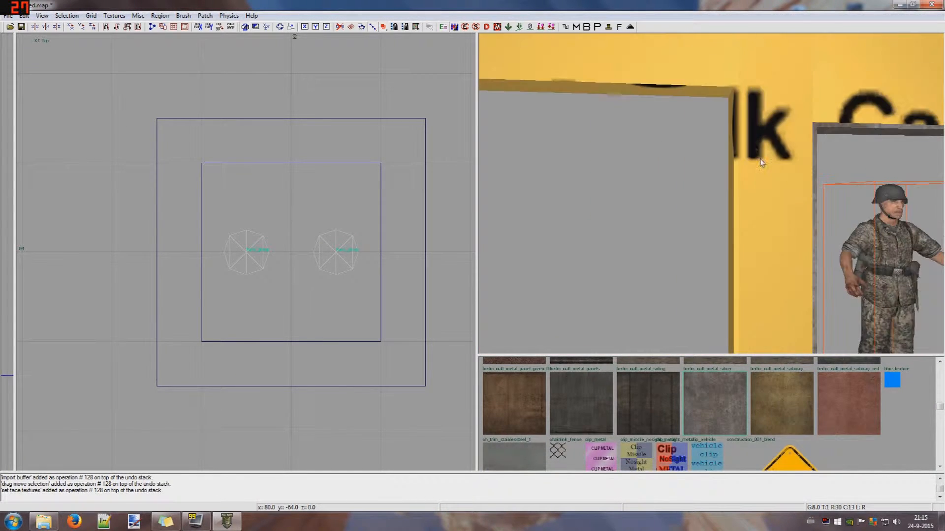
left_click(735, 91, "ctrl+shift")
left_click(727, 92, "ctrl+shift")
left_click(765, 99, "ctrl+shift")
right_click_drag(766, 99, 642, 229, "ctrl")
left_click(527, 317, "ctrl+shift")
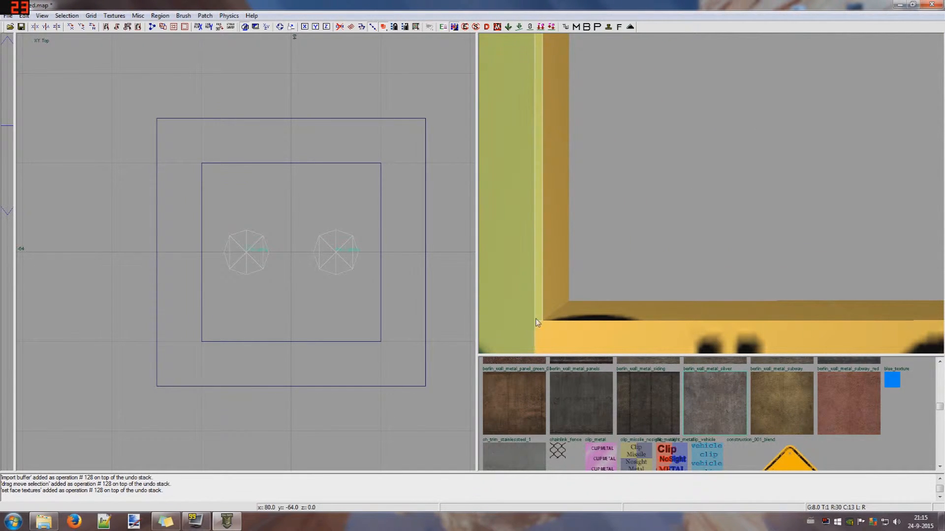
left_click(553, 314, "ctrl+shift")
left_click(550, 311, "ctrl+shift")
right_click_drag(519, 311, 777, 258)
left_click(758, 233, "ctrl+shift")
left_click(759, 227, "ctrl+shift")
right_click_drag(759, 227, 643, 240)
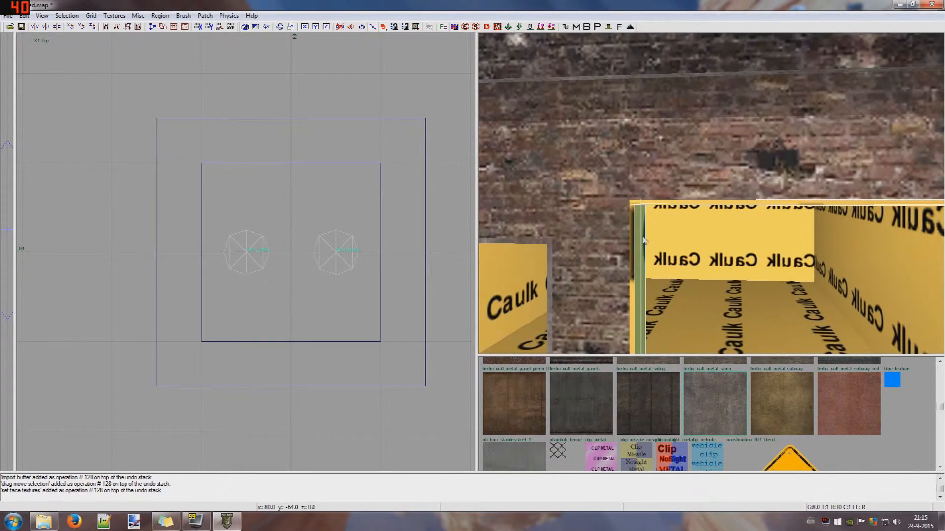
left_click(631, 212, "ctrl+shift")
right_click_drag(703, 276, 707, 330)
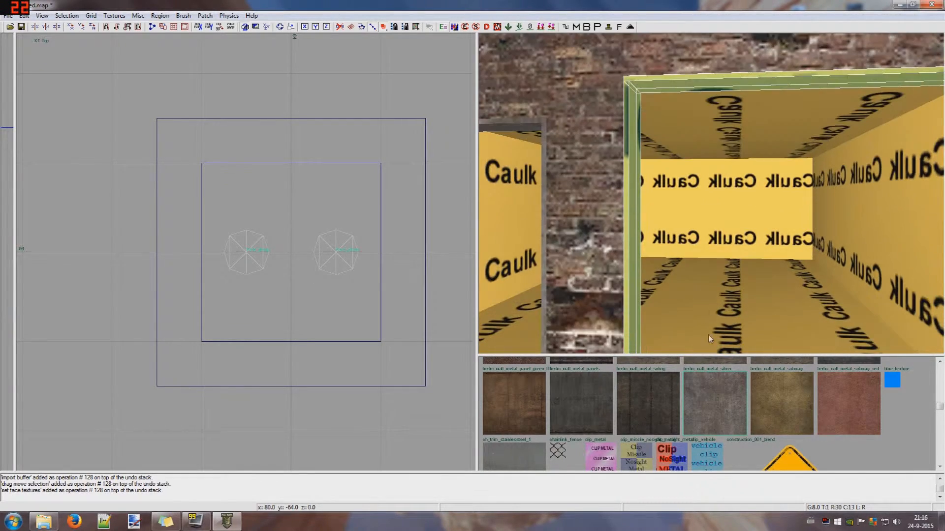
left_click(702, 398)
key("Escape")
right_click_drag(721, 169, 788, 130)
middle_click(783, 105)
key("Escape")
Select the interior floor face and filter the texture list to floor usage with all surface types.
right_click_drag(847, 138, 635, 190)
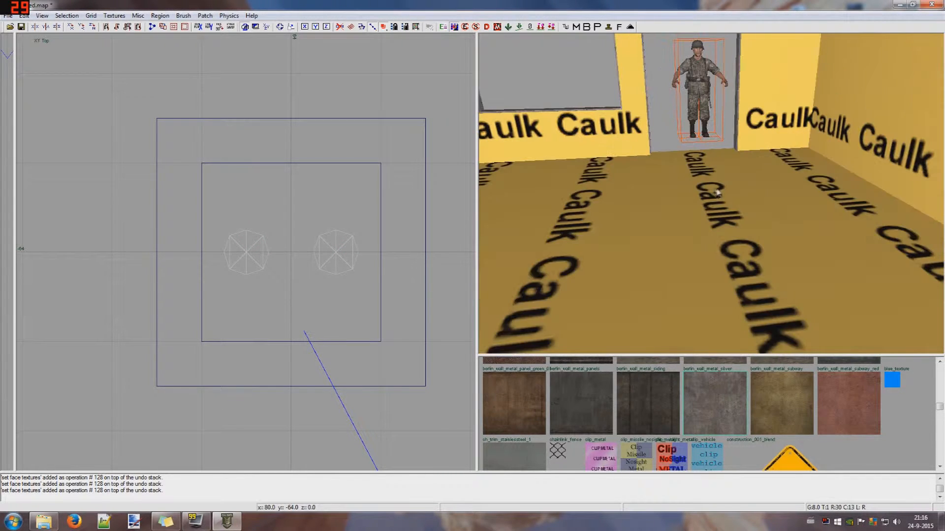
left_click(114, 15)
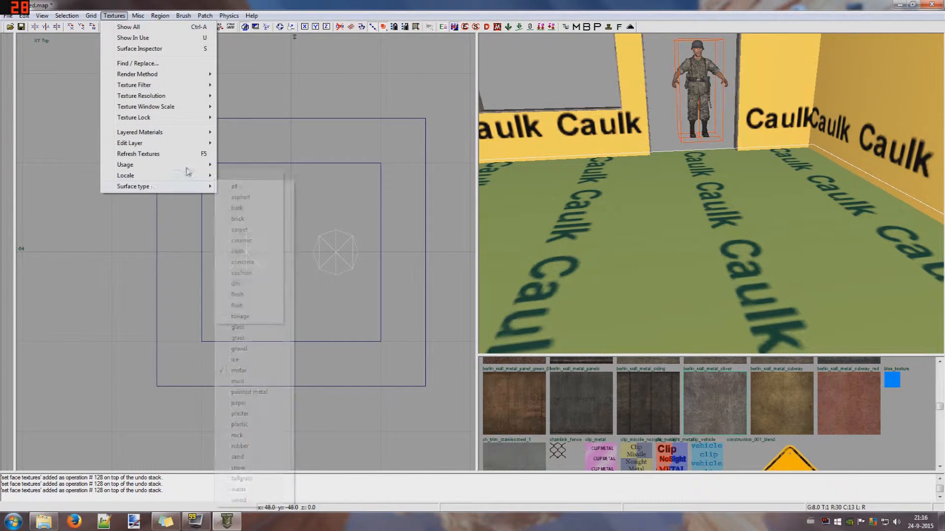
mouse_move(196, 165)
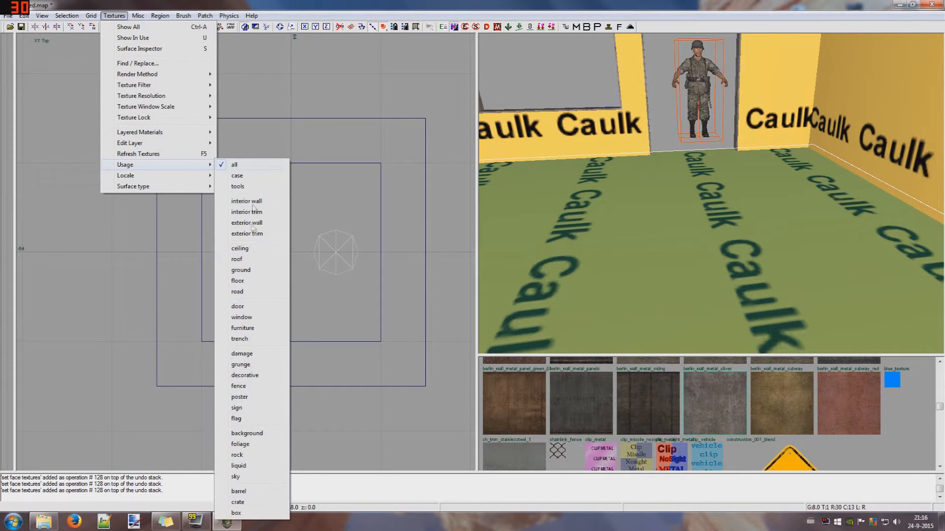
left_click(237, 281)
left_click(114, 15)
mouse_move(207, 189)
left_click(235, 186)
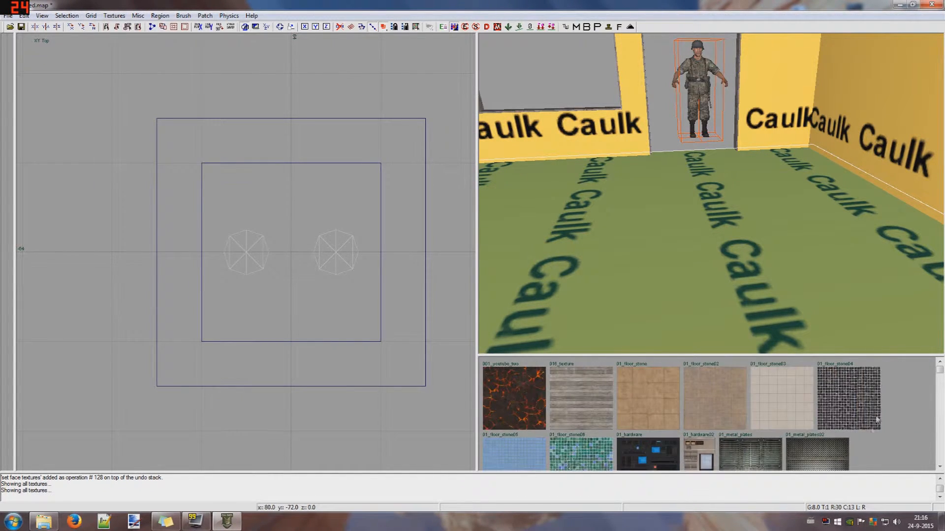
Apply berlin_floors_wood_plnks_dark1 to the selected floor, rotate the texture by three increments and clear the selection.
scroll(830, 419, "down", 3)
scroll(830, 419, "down", 8)
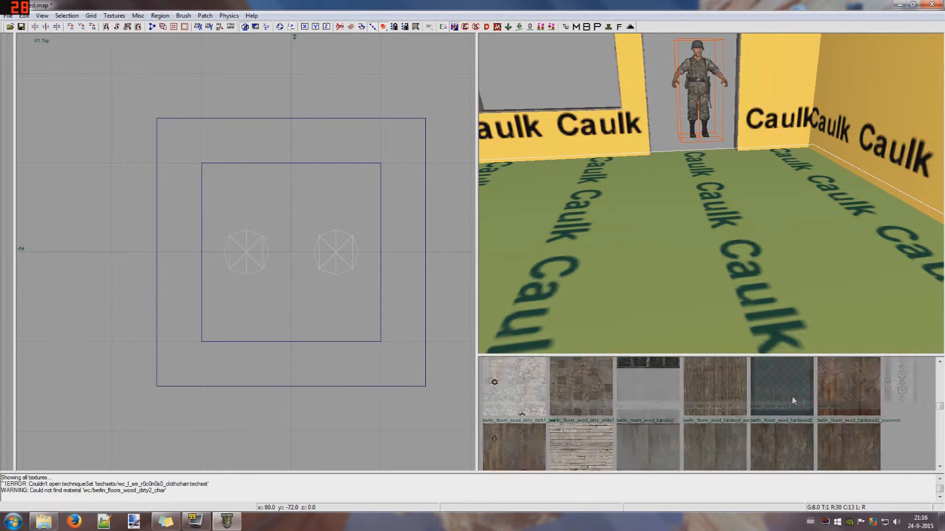
scroll(773, 410, "down", 3)
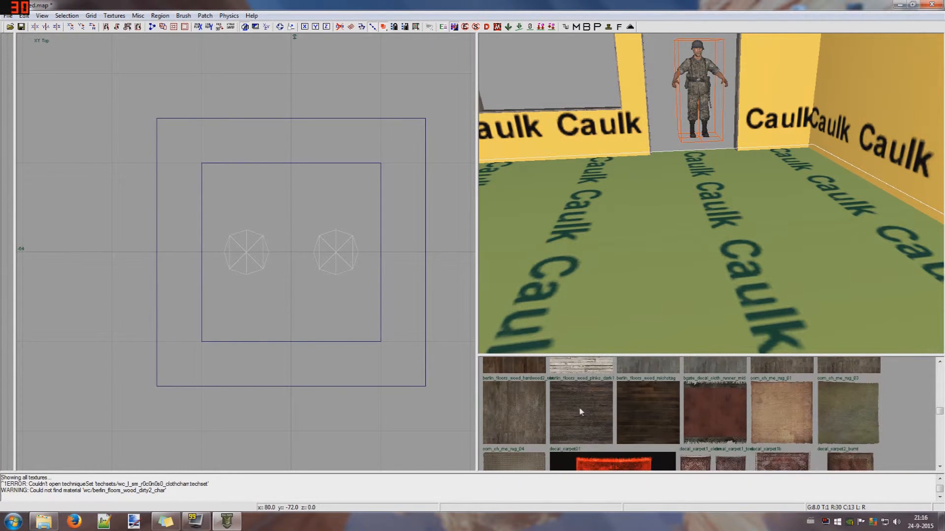
left_click(580, 412)
key("shift+Page_Down")
key("shift+Page_Down")
key("shift+Page_Down")
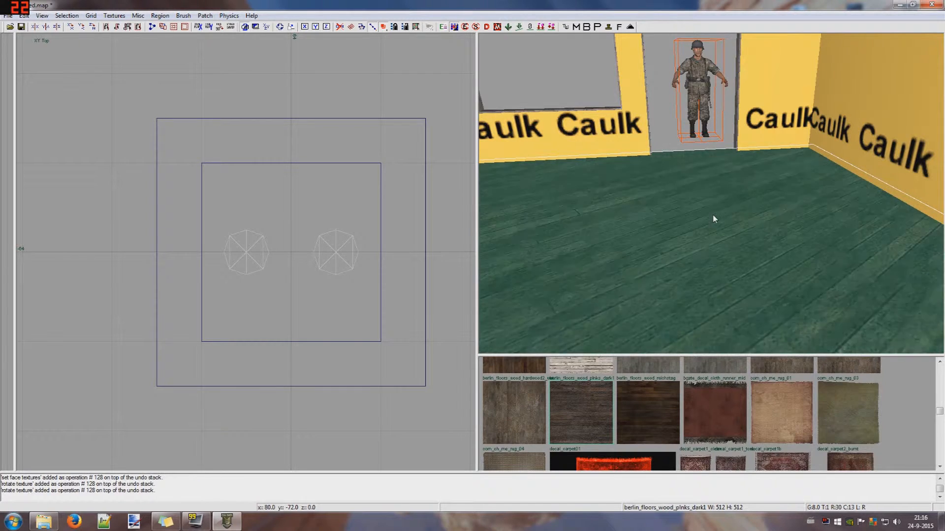
key("Escape")
Select all the inner wall faces of the room, including the sections around the doorway and window.
mouse_move(770, 214)
right_mouse_down()
mouse_move(777, 220)
mouse_move(776, 209)
right_mouse_up()
left_click(815, 173, "ctrl+alt+shift")
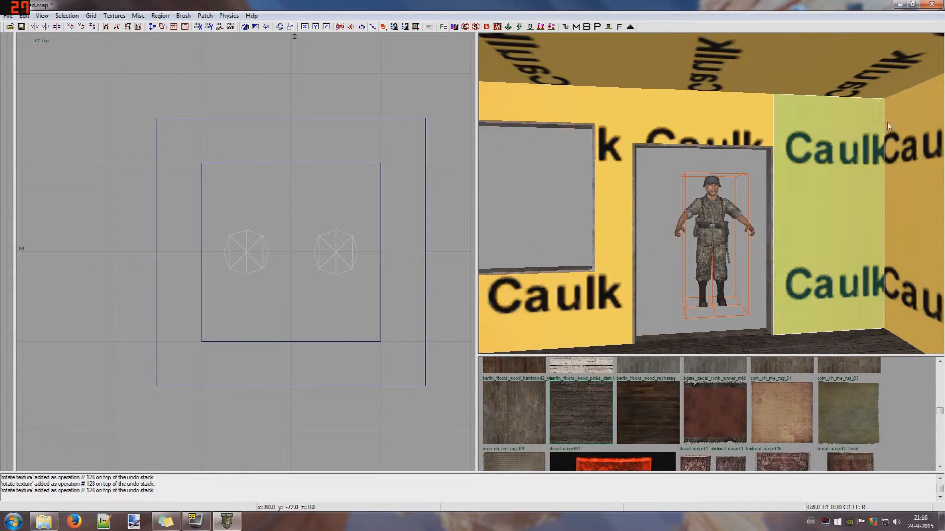
left_click(888, 123, "ctrl+alt+shift")
left_click(695, 116, "ctrl+alt+shift")
left_click(610, 109, "ctrl+alt+shift")
left_click(569, 99, "ctrl+alt+shift")
right_click_drag(708, 139, 693, 137)
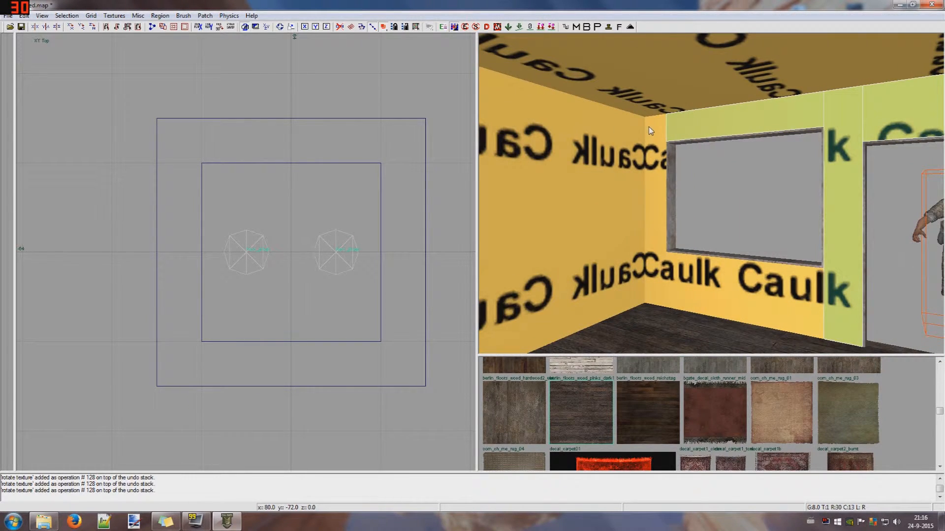
left_click(648, 127, "ctrl+alt+shift")
left_click(605, 138, "ctrl+alt+shift")
left_click(749, 292, "ctrl+alt+shift")
right_click_drag(751, 292, 745, 204)
left_click(730, 203, "ctrl+alt+shift")
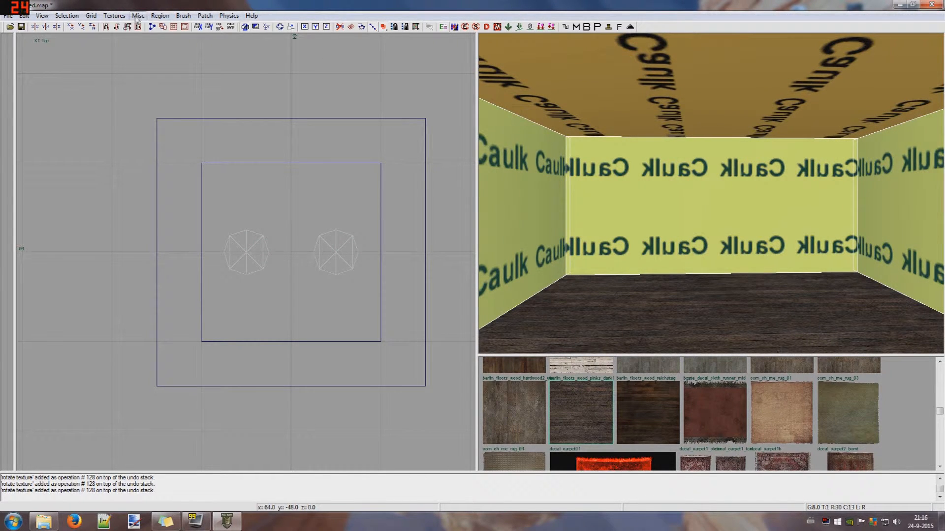
Filter the texture list to interior wall textures and browse to the plaster wallpapers.
left_click(114, 15)
mouse_move(199, 165)
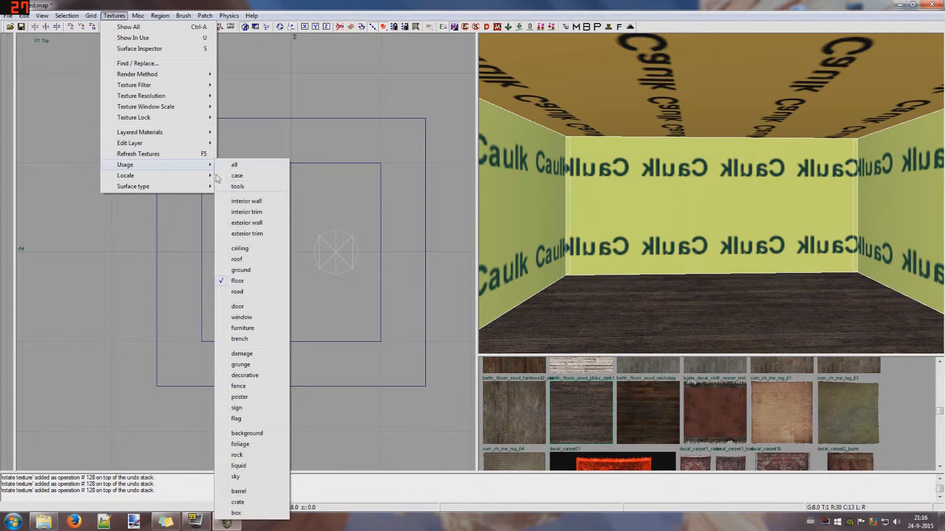
left_click(257, 212)
scroll(728, 411, "down", 6)
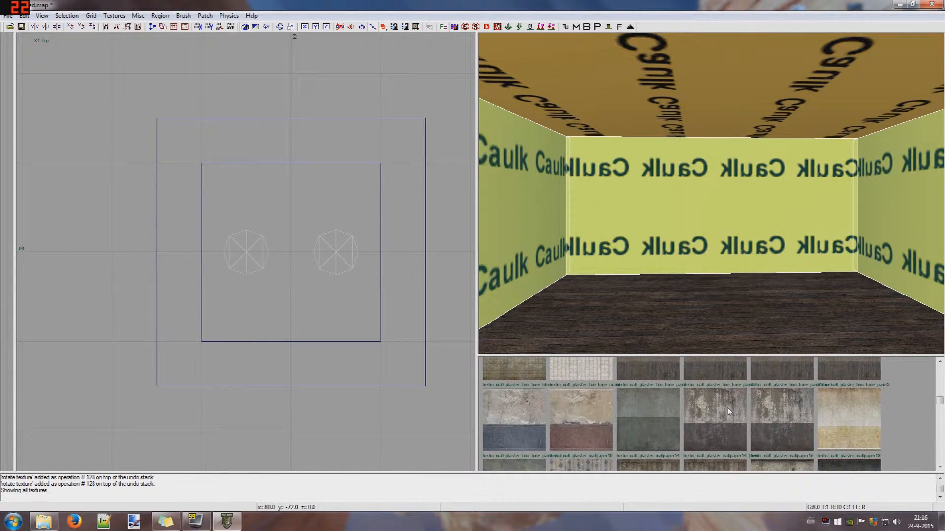
scroll(703, 409, "down", 6)
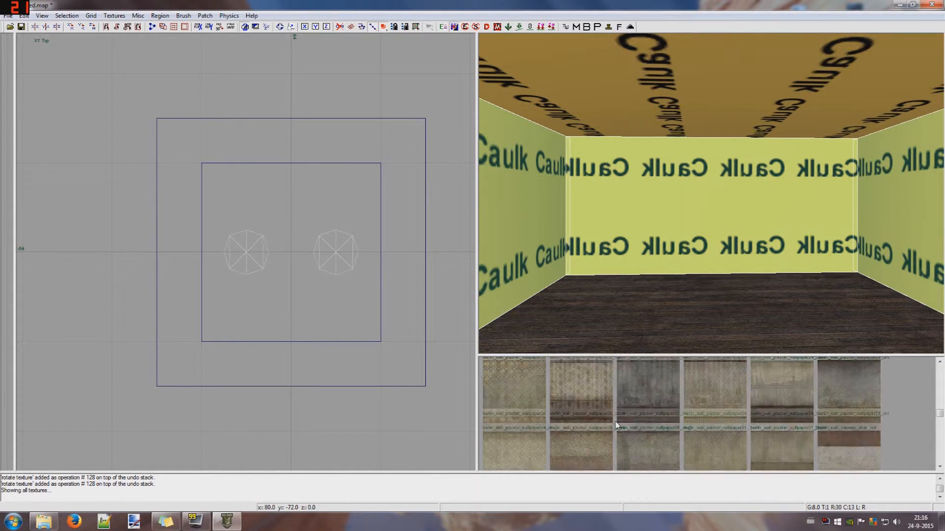
scroll(633, 415, "up", 5)
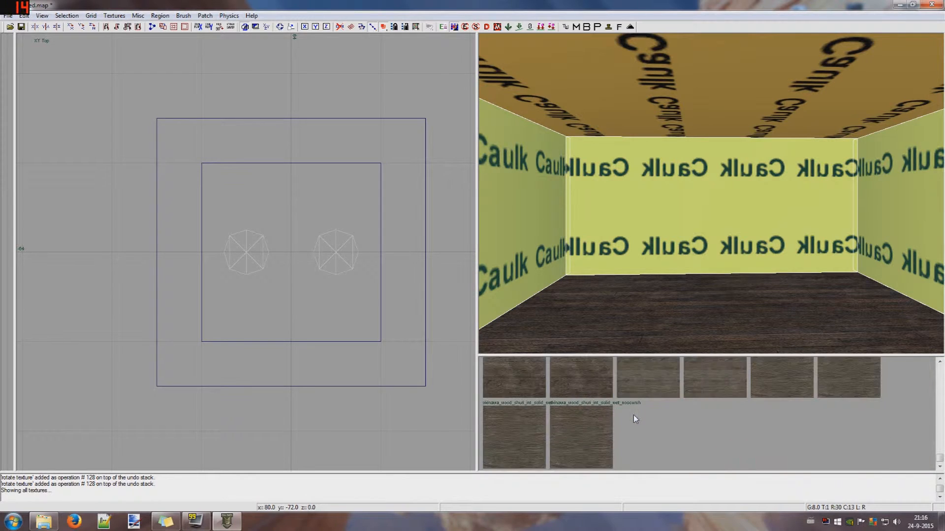
Try berlin_wall_plaster_wallpaper30_dmg and berlin_wall_plaster_wallpaper22_dirt on the selected inner walls.
left_click(636, 438)
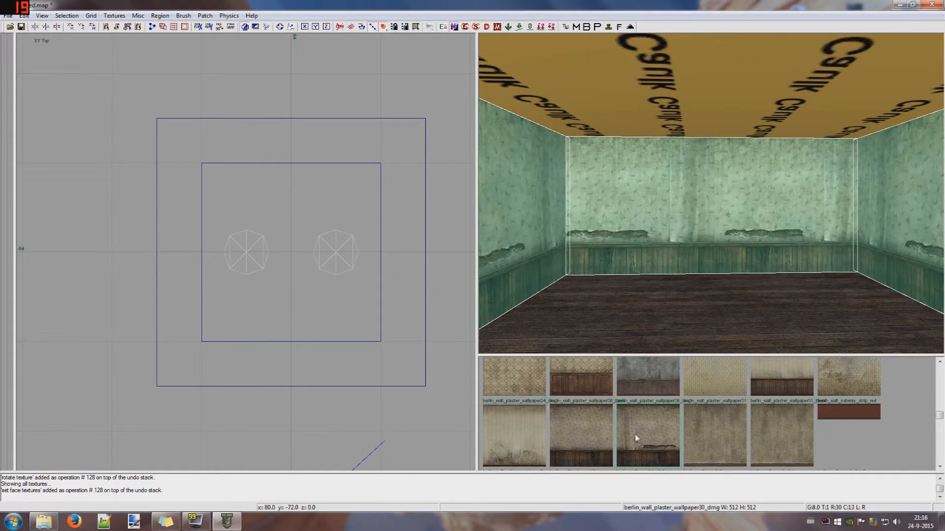
right_click(729, 183)
right_click_drag(714, 154, 663, 298)
scroll(654, 406, "up", 1)
left_click(654, 401)
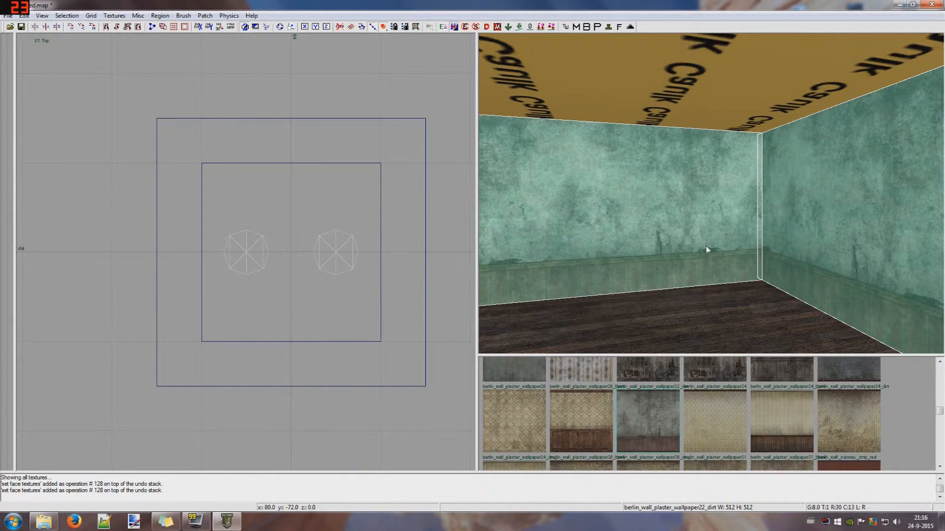
Compare berlin_wall_plaster_wallpaper14 with berlin_wall_plaster_wallpaper14_blend on the selected inner walls.
scroll(817, 429, "up", 1)
scroll(807, 426, "down", 1)
scroll(674, 411, "up", 1)
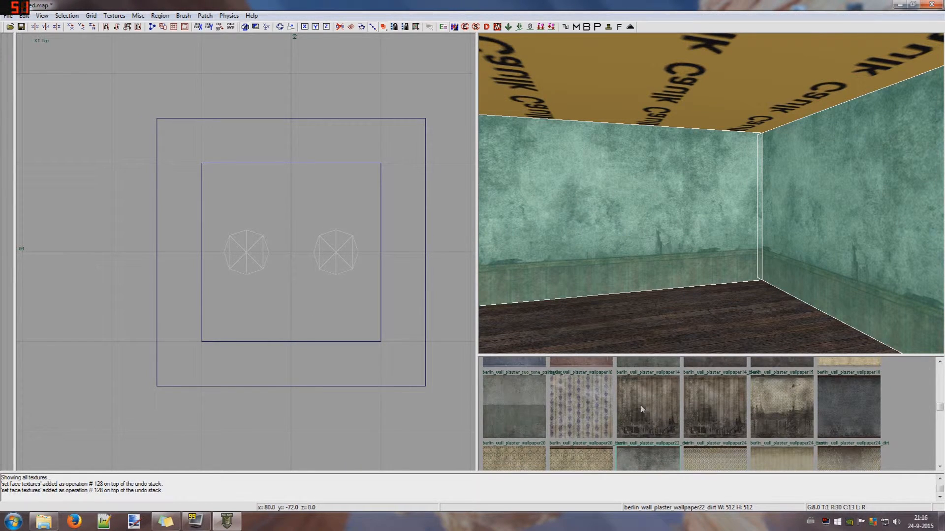
left_click(663, 407)
left_click(717, 409)
left_click(665, 409)
left_click(716, 419)
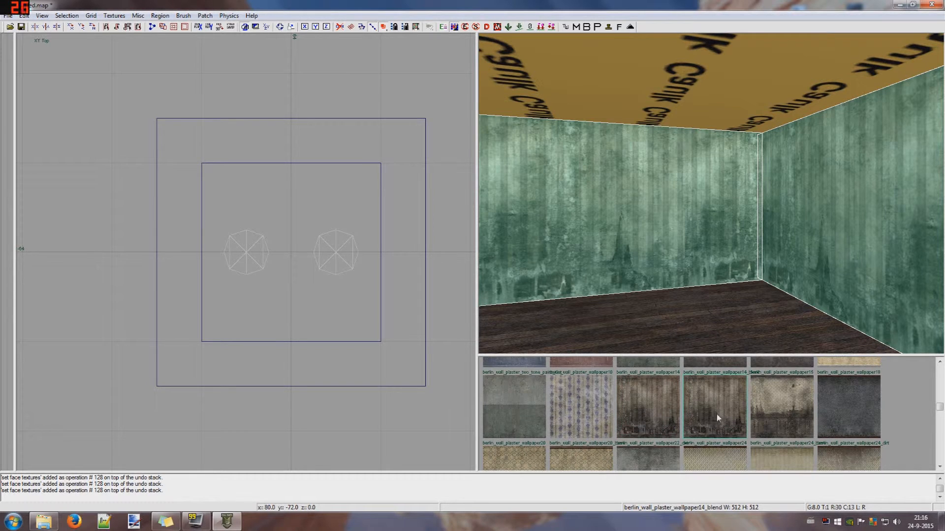
right_click(680, 193)
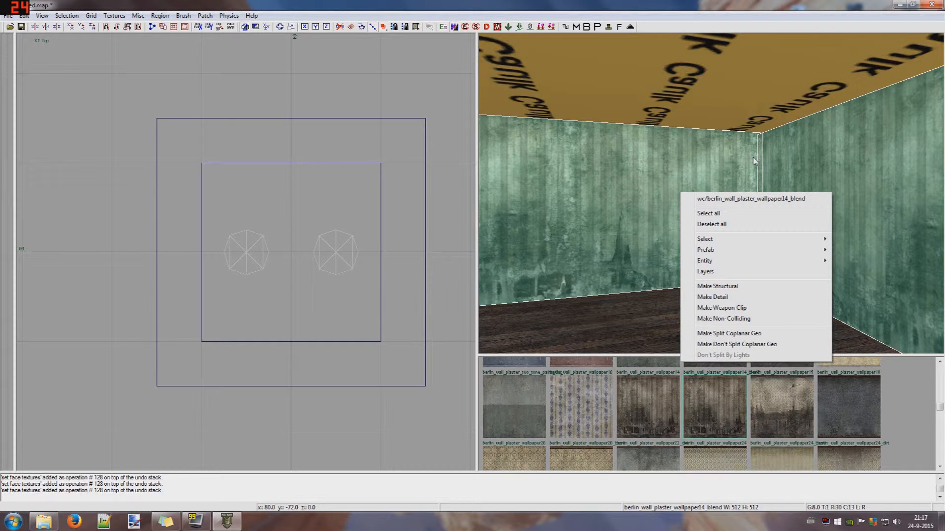
right_click_drag(731, 162, 725, 176)
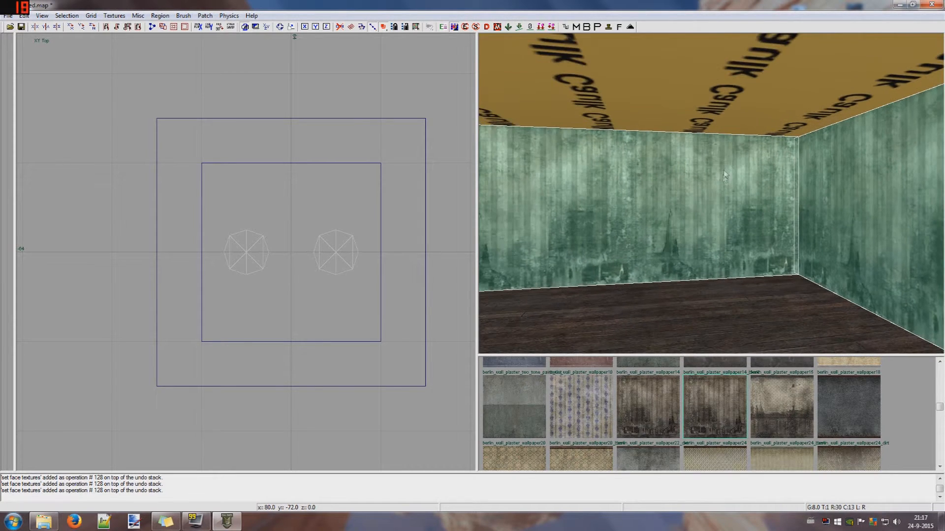
Apply berlin_wall_plaster_wallpaper14 to the selected inner walls and clear the selection.
left_click(649, 400)
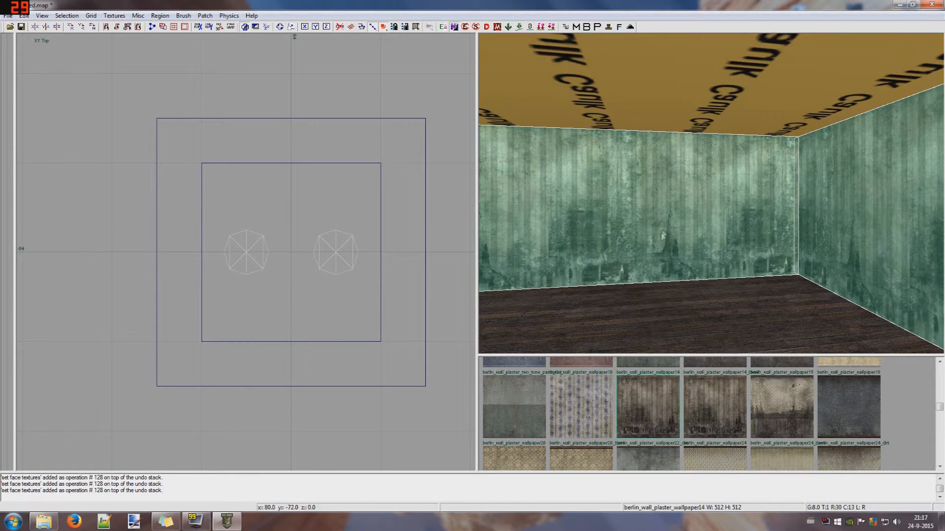
right_click(685, 178)
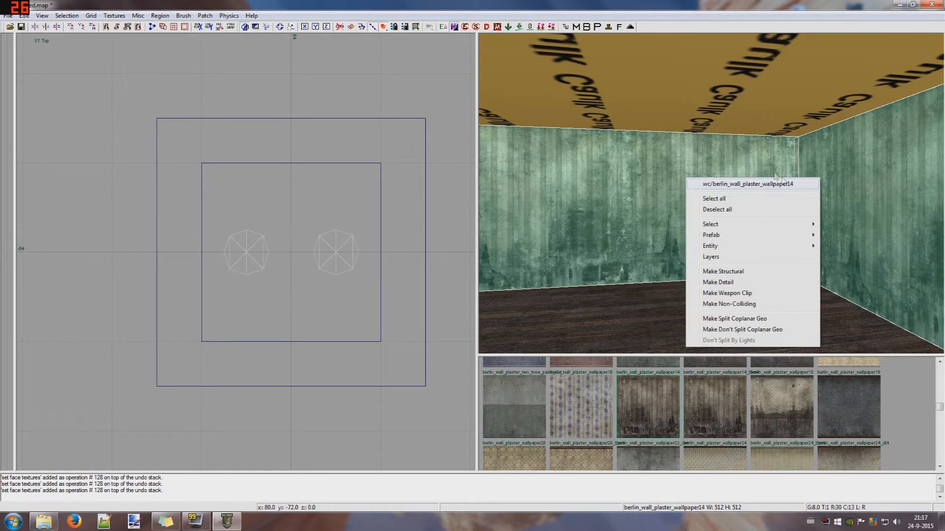
right_click_drag(756, 155, 757, 157)
key("Escape")
Select the ceiling face, try berlin_wall_wood_fence and berlin_wall_wood_slats on it, and settle on berlin_wall_wood_bathdiv.
left_click(719, 80, "ctrl+shift")
right_click_drag(648, 142, 649, 143)
scroll(671, 416, "down", 6)
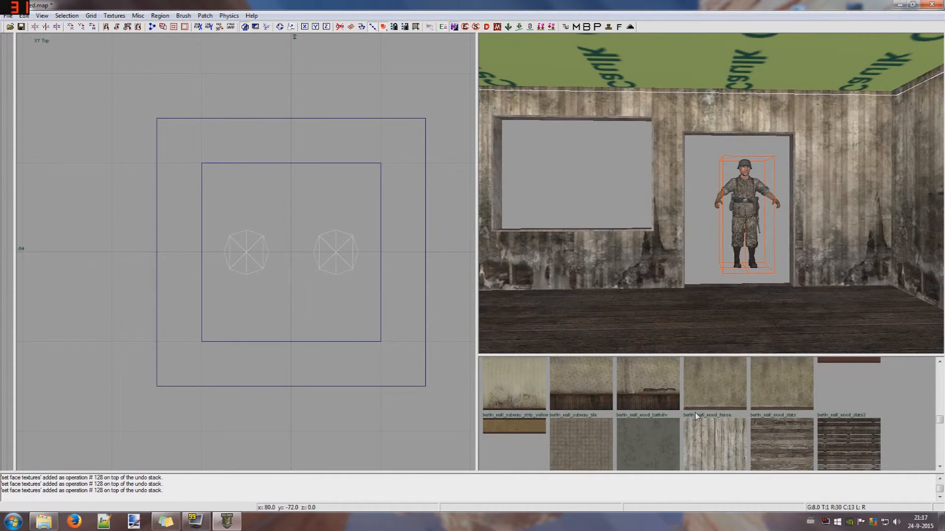
scroll(695, 412, "down", 2)
left_click(725, 435)
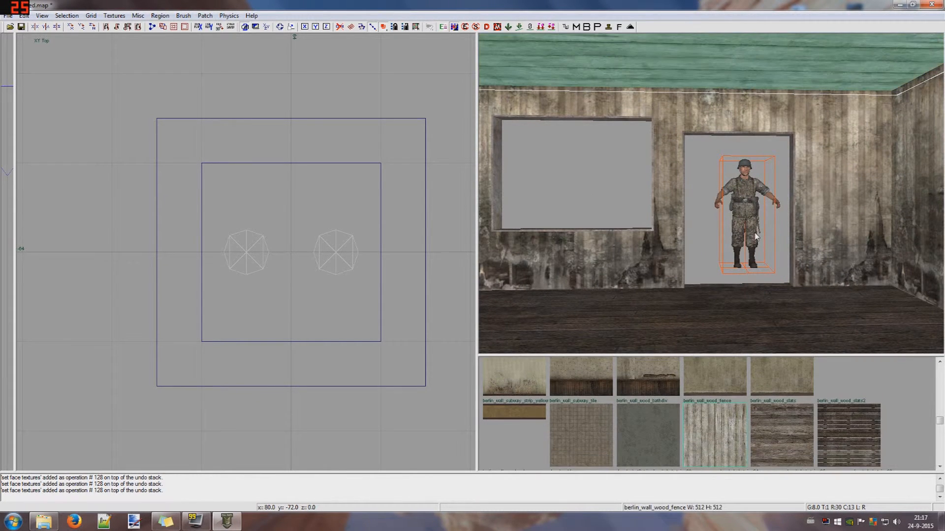
left_click(778, 424)
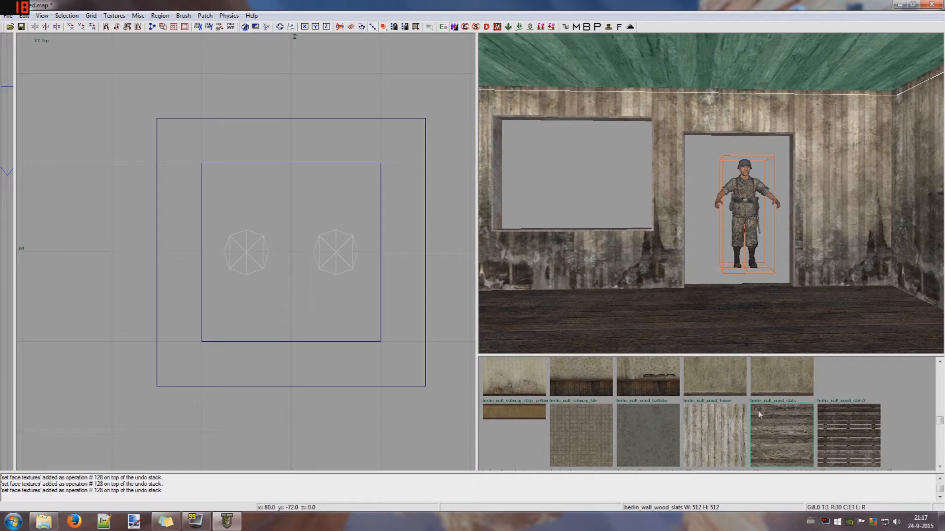
scroll(743, 423, "down", 3)
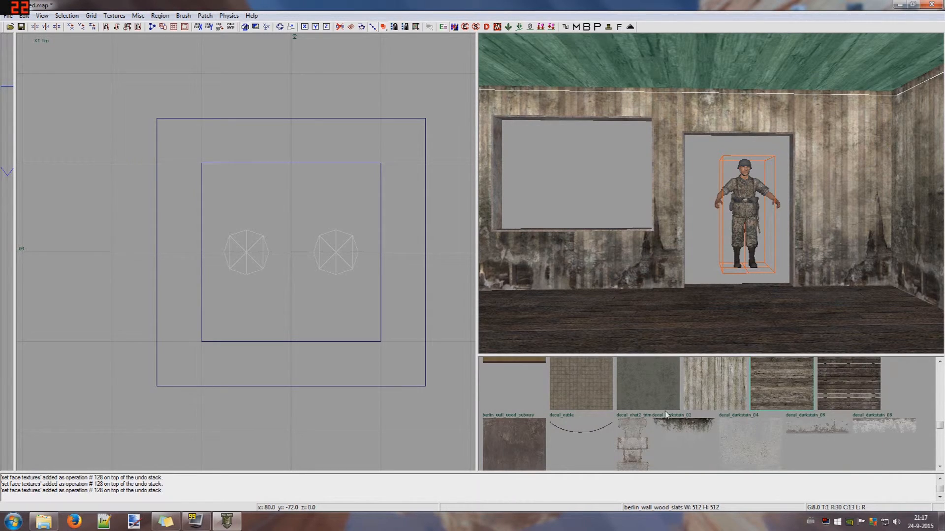
left_click(647, 394)
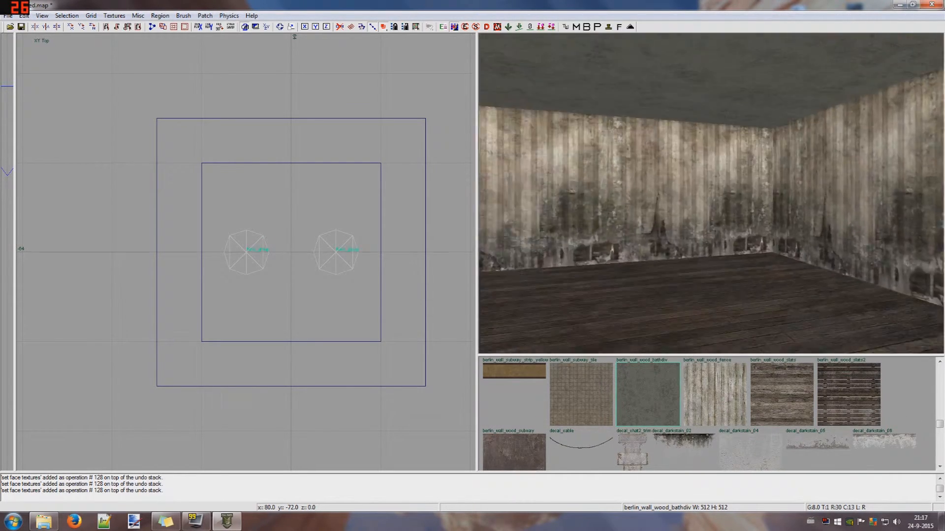
List only the textures in use and make caulk the current texture.
mouse_move(711, 194)
right_mouse_down()
mouse_move(711, 162)
mouse_move(689, 167)
mouse_move(684, 197)
mouse_move(718, 167)
mouse_move(679, 194)
mouse_move(752, 190)
mouse_move(721, 194)
mouse_move(702, 150)
mouse_move(711, 189)
right_mouse_up()
scroll(402, 179, "down", 10)
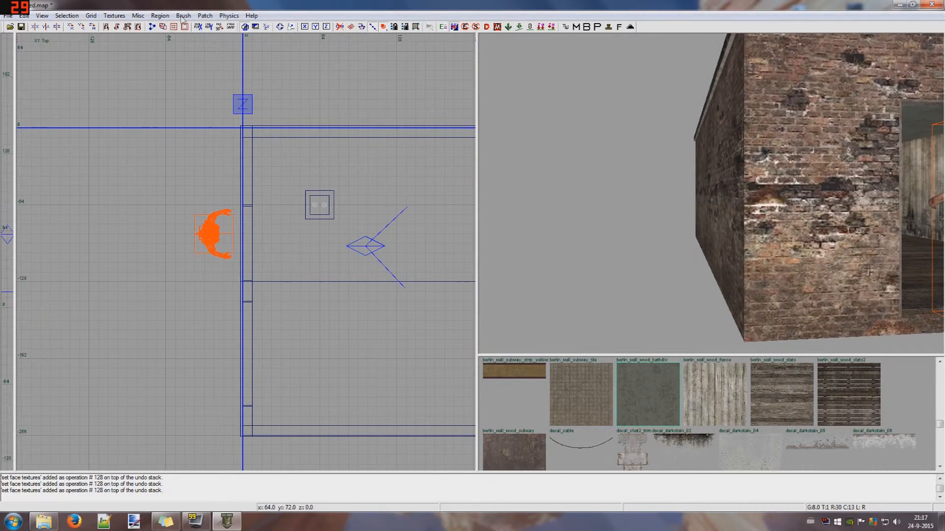
left_click(122, 18)
left_click(132, 38)
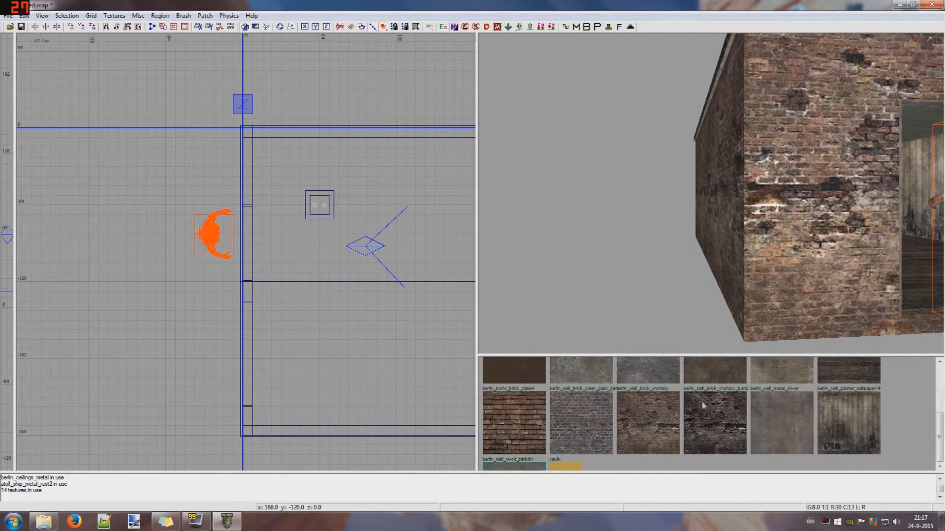
left_click(578, 422)
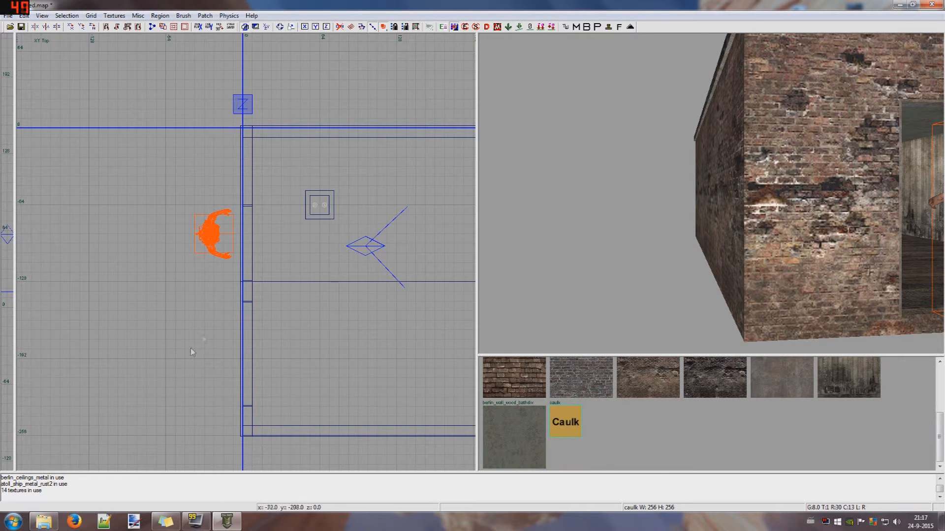
Draw a 2 by 2 unit caulk brush just outside the house's corner at the origin in the top view, using grid size 2.
scroll(254, 255, "down", 4)
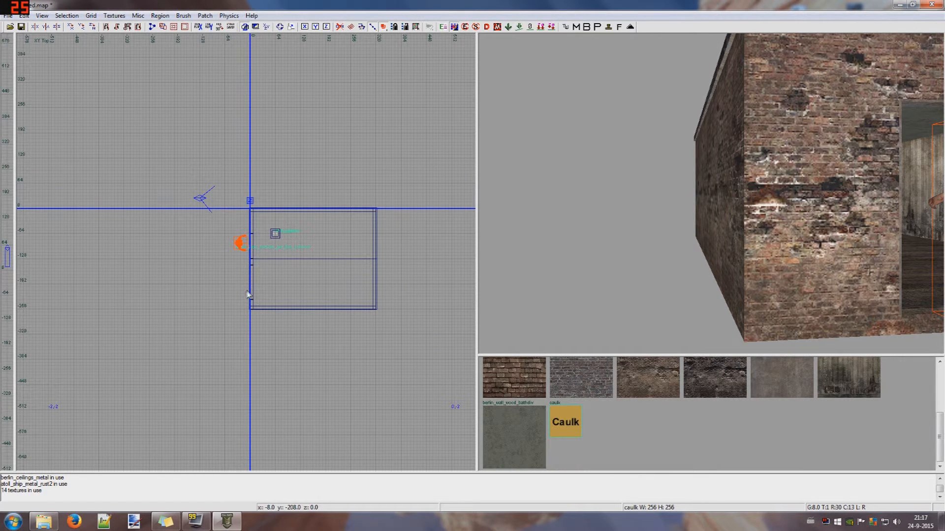
key("ctrl+Tab")
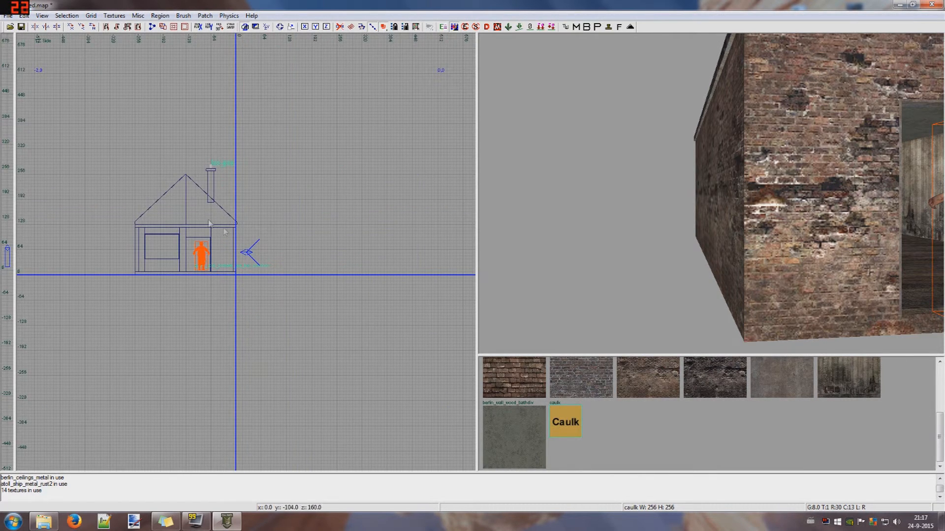
scroll(261, 242, "up", 6)
key("ctrl+Tab")
scroll(266, 312, "down", 3)
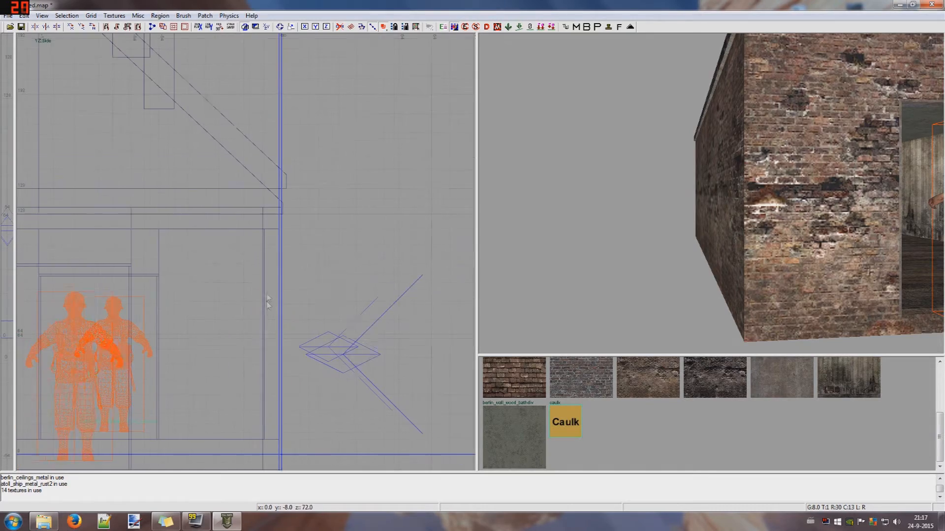
scroll(343, 323, "up", 4)
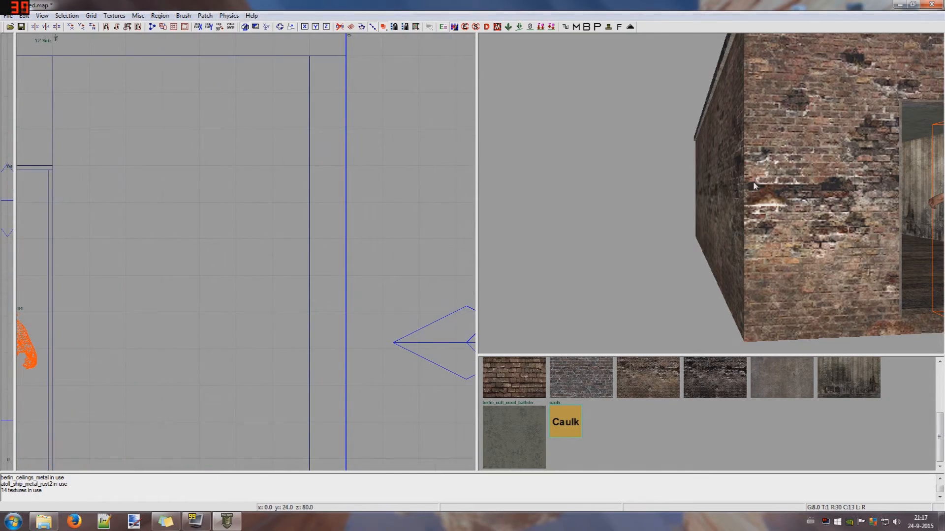
right_click_drag(711, 193, 742, 190)
scroll(176, 280, "down", 4)
key("ctrl+Tab")
scroll(195, 360, "up", 5)
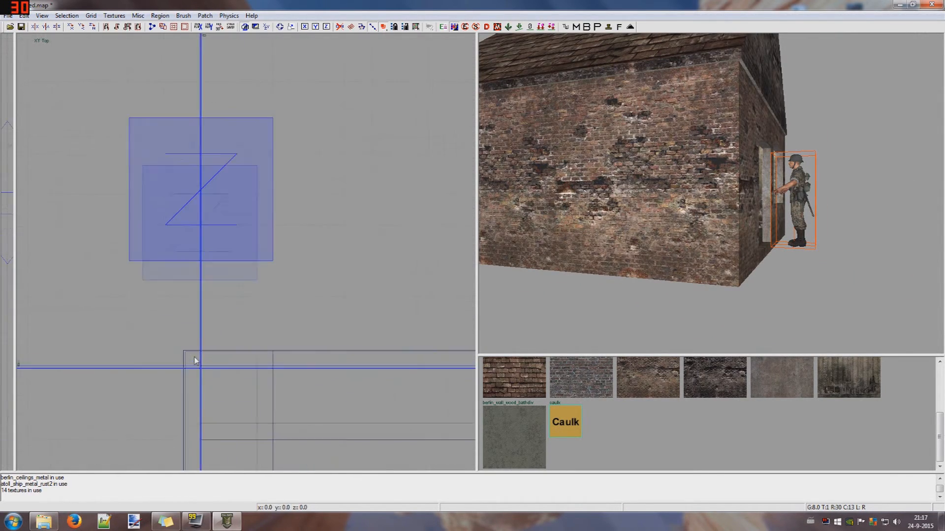
scroll(195, 361, "up", 5)
scroll(192, 359, "down", 3)
key("2")
left_click_drag(176, 348, 209, 369)
Bring the new corner brush up in the front view and set the grid size to 8.
scroll(219, 363, "down", 7)
scroll(220, 362, "down", 2)
key("ctrl+Tab")
key("4")
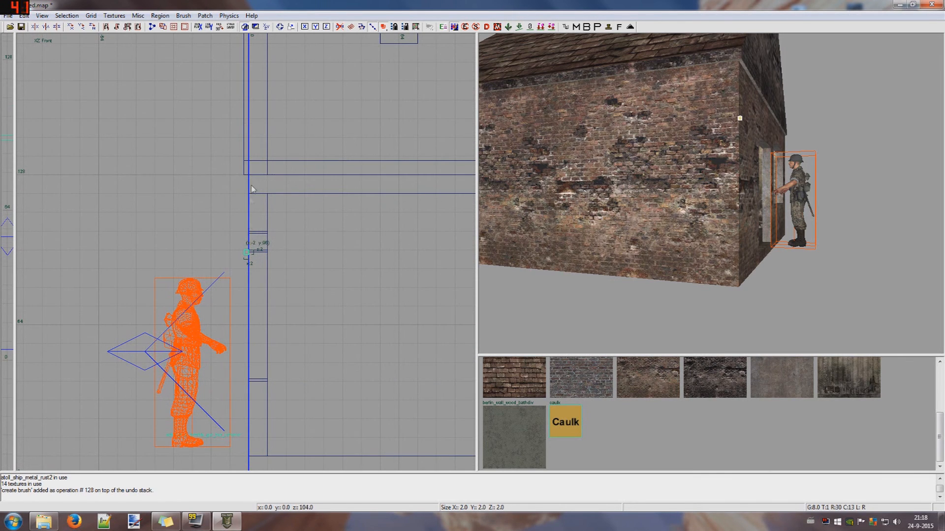